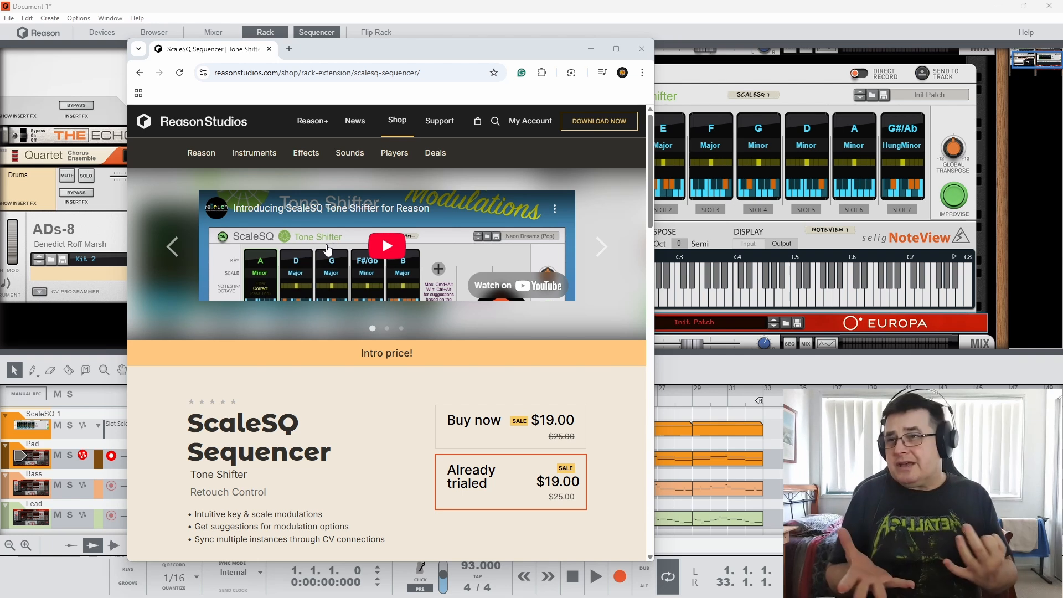
Switch to Reason and set the Home slot's note input mode to Pass Thru in the ScaleSQ player.
key(alt+Tab)
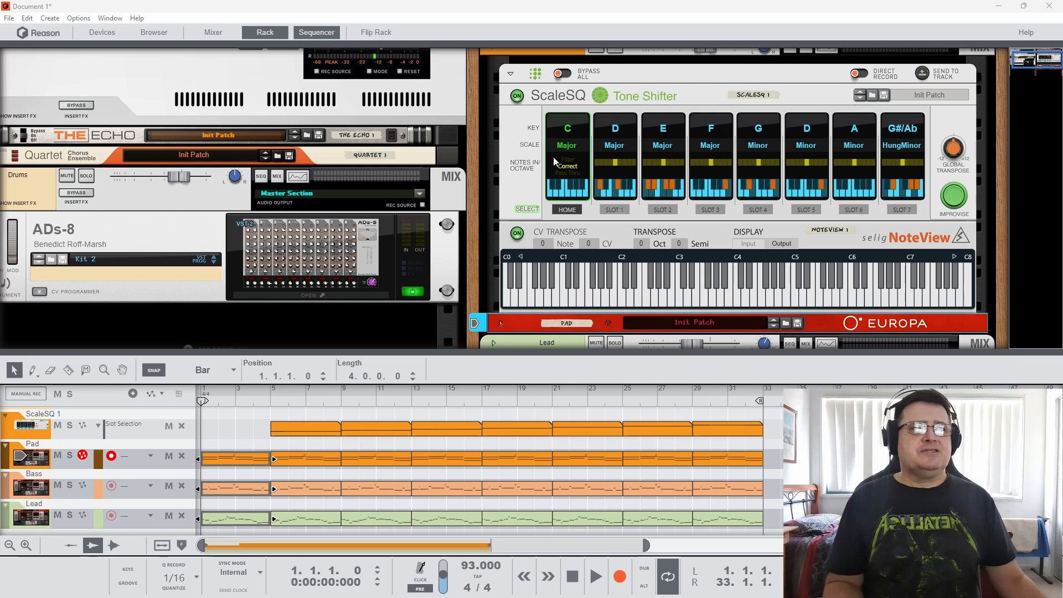
click(571, 134)
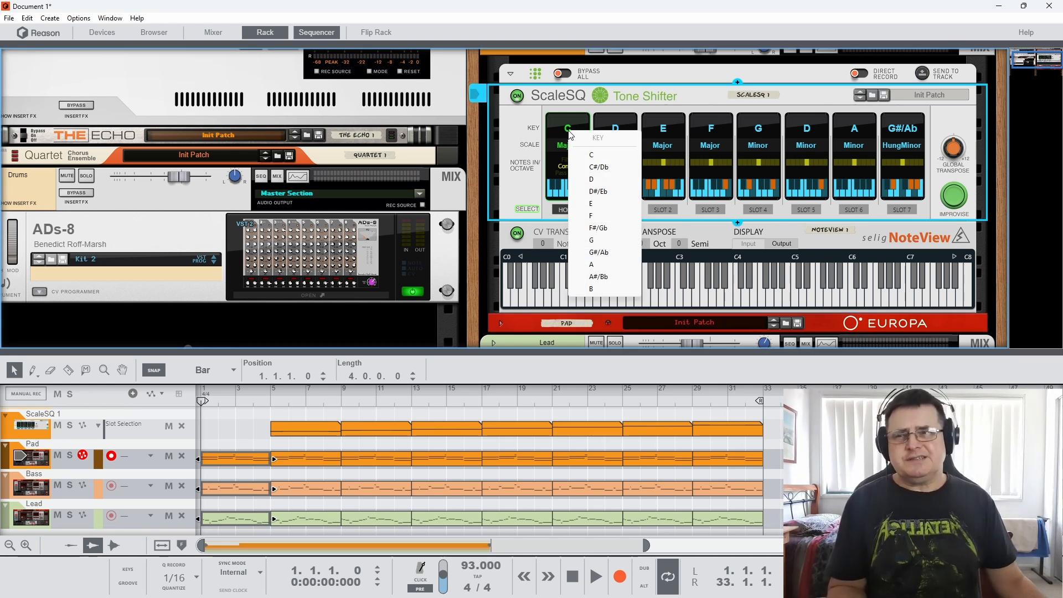
click(558, 169)
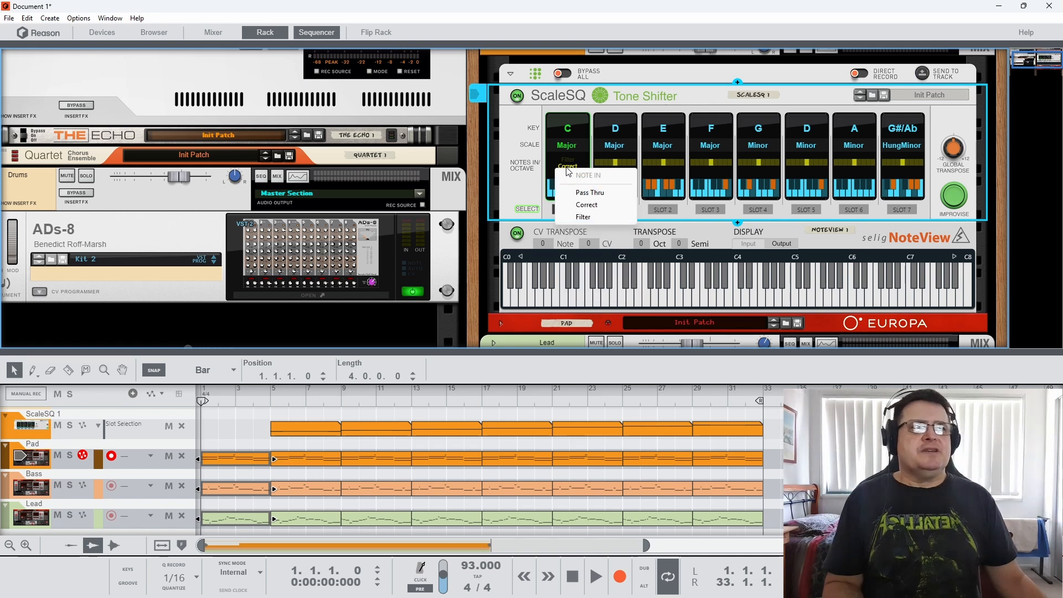
click(583, 193)
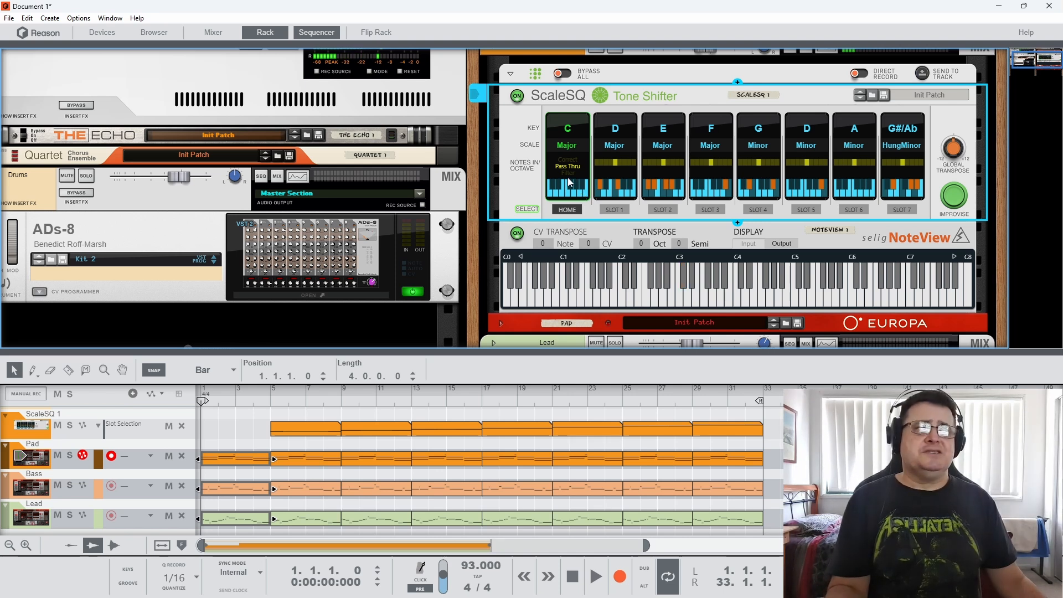
Change the Home slot's note input mode to Correct, and after that to Filter.
click(570, 168)
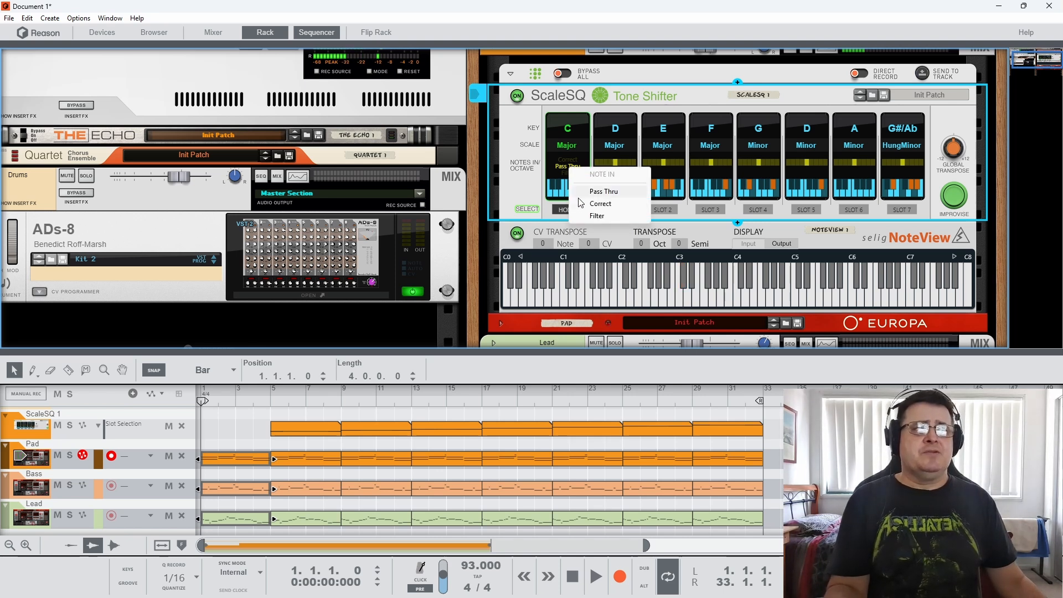
click(579, 197)
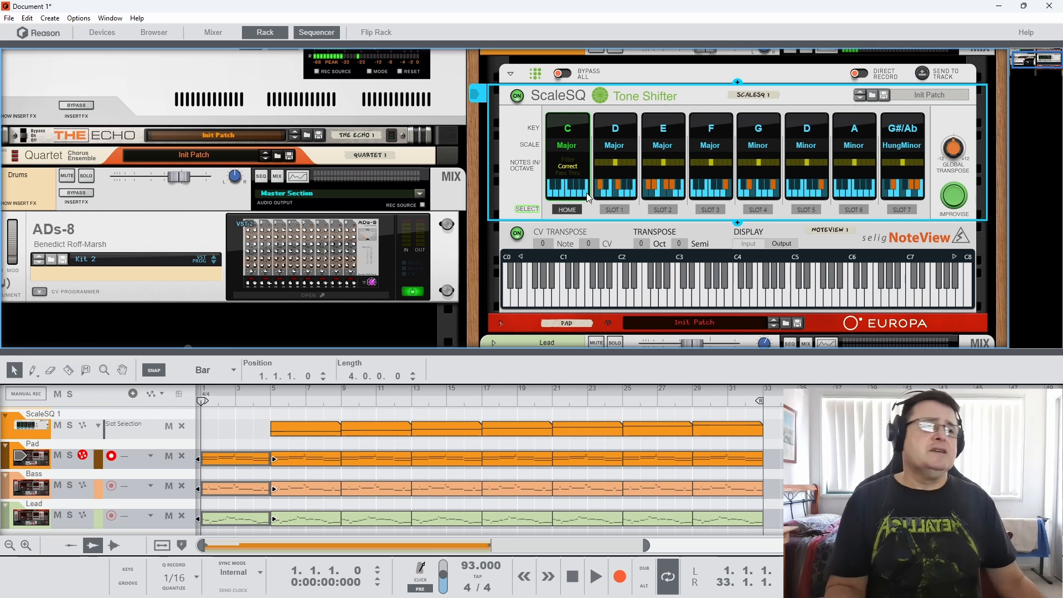
click(567, 165)
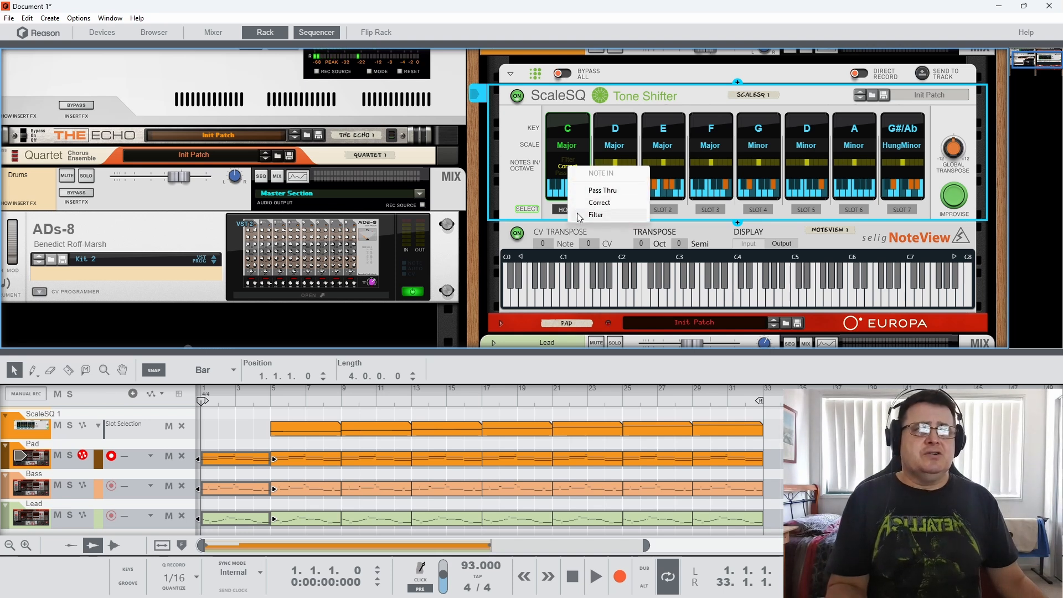
click(586, 213)
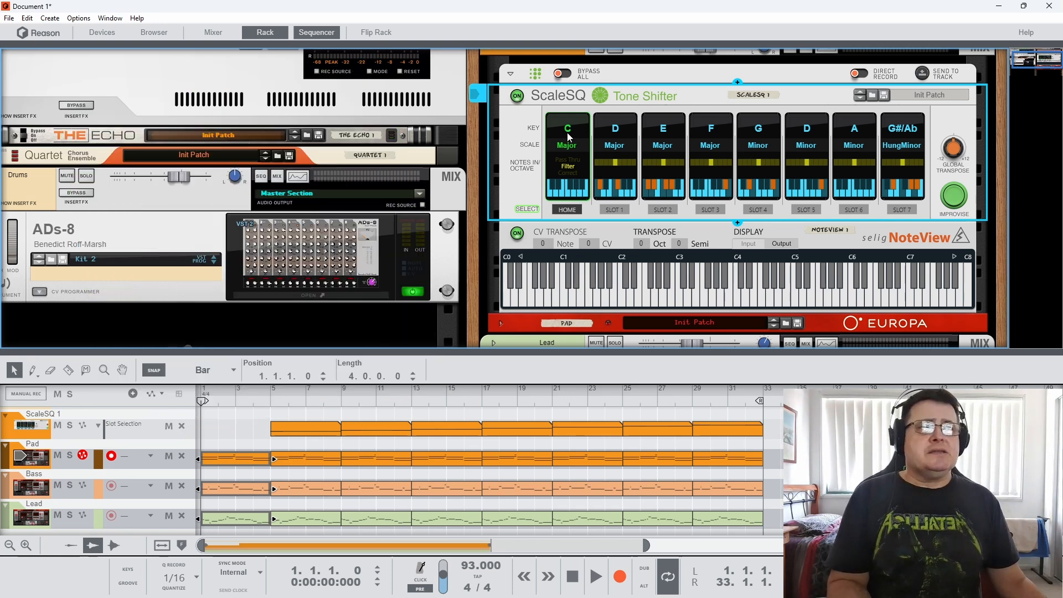
Try the Pass Thru note input mode on the Home slot again.
click(567, 162)
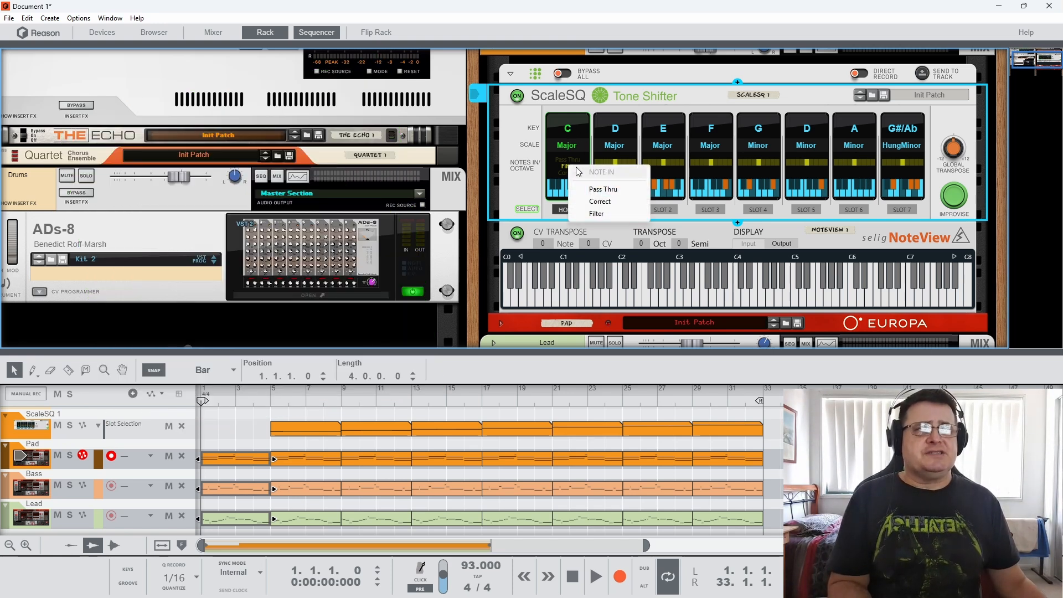
click(532, 181)
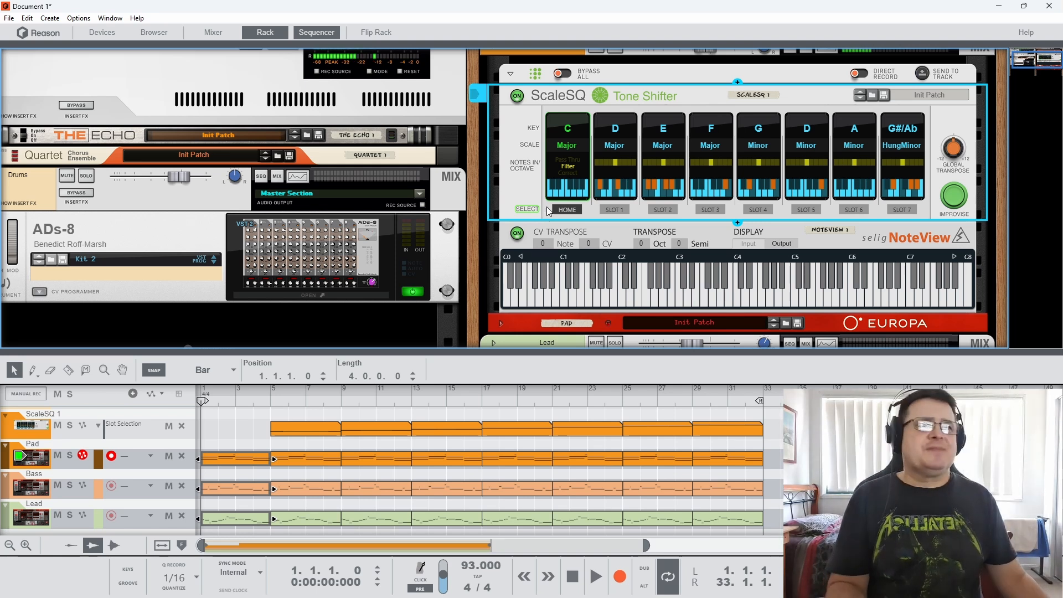
click(570, 174)
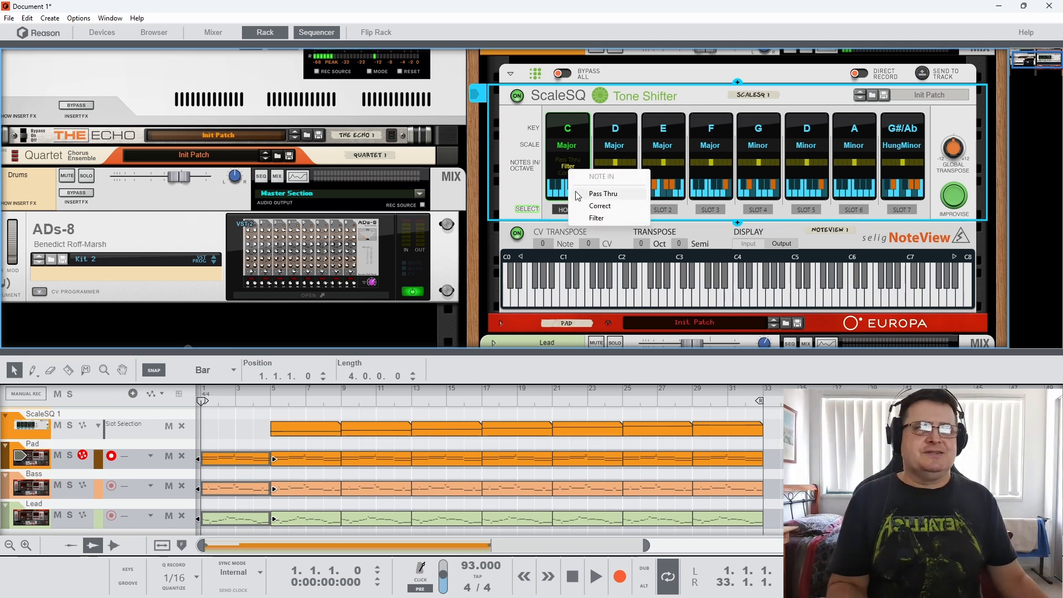
click(603, 194)
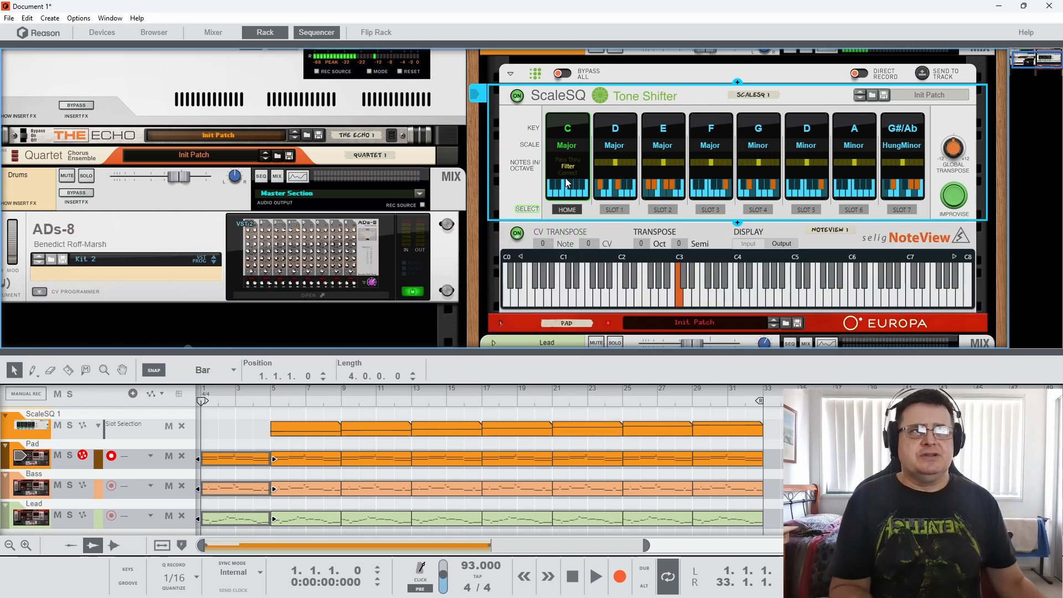
Switch the active ScaleSQ slot between Home and Slot 1 to compare their output, ending on Slot 1.
click(617, 212)
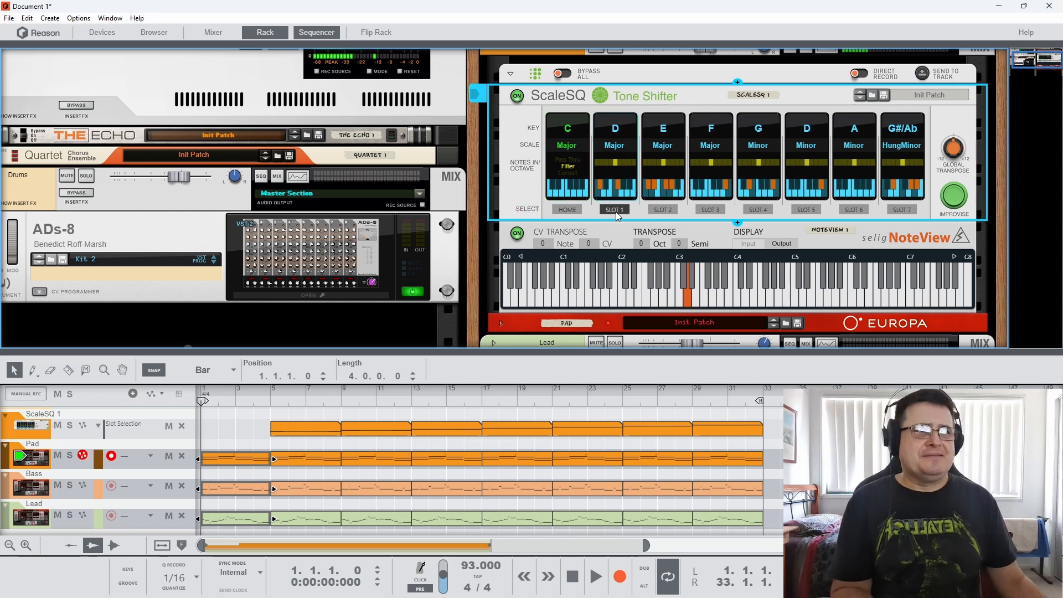
click(567, 211)
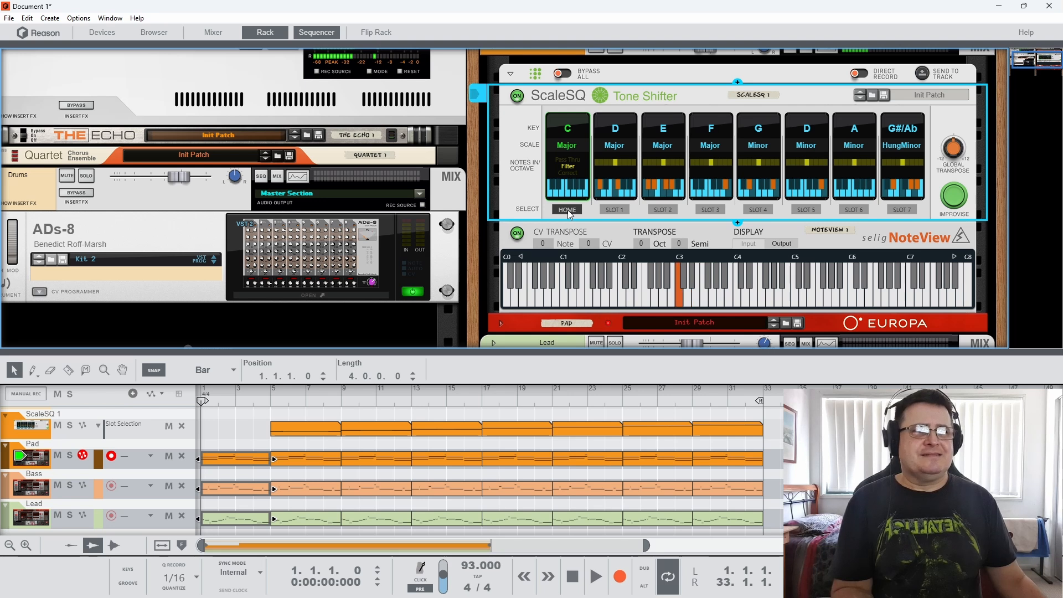
click(604, 210)
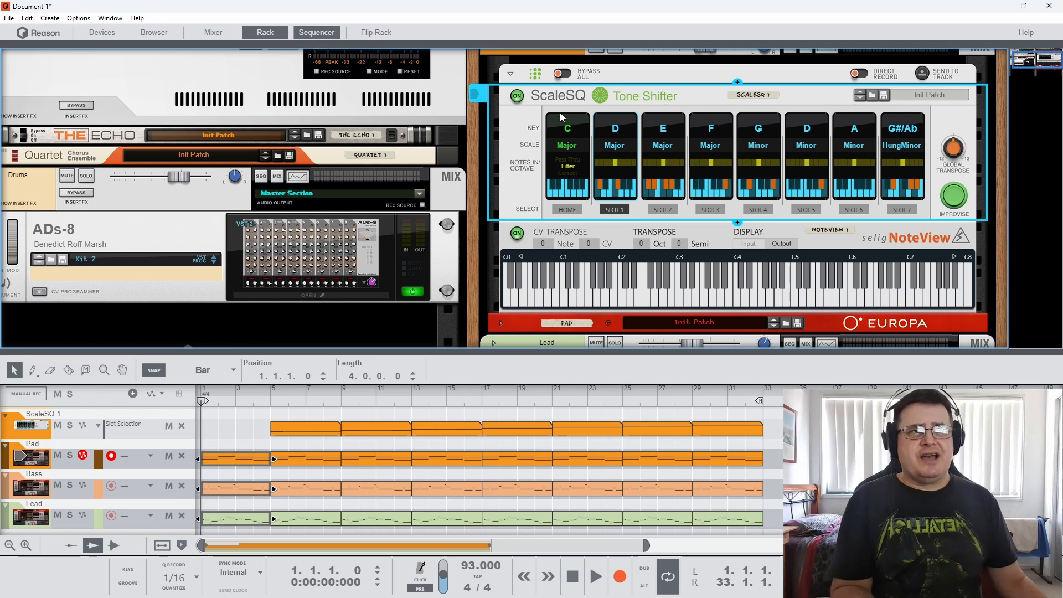
click(569, 135)
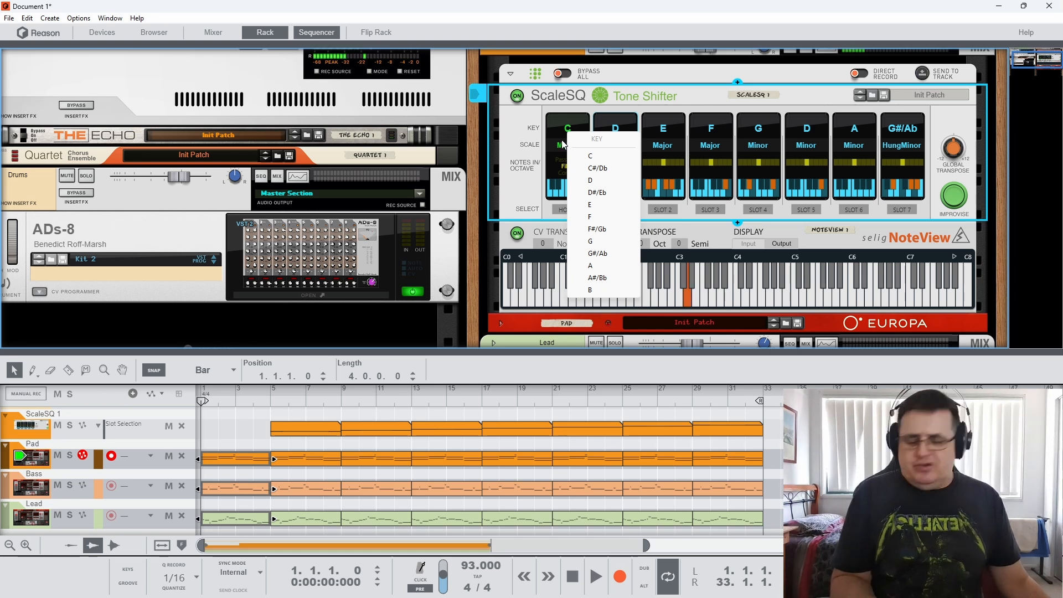
click(629, 100)
click(621, 130)
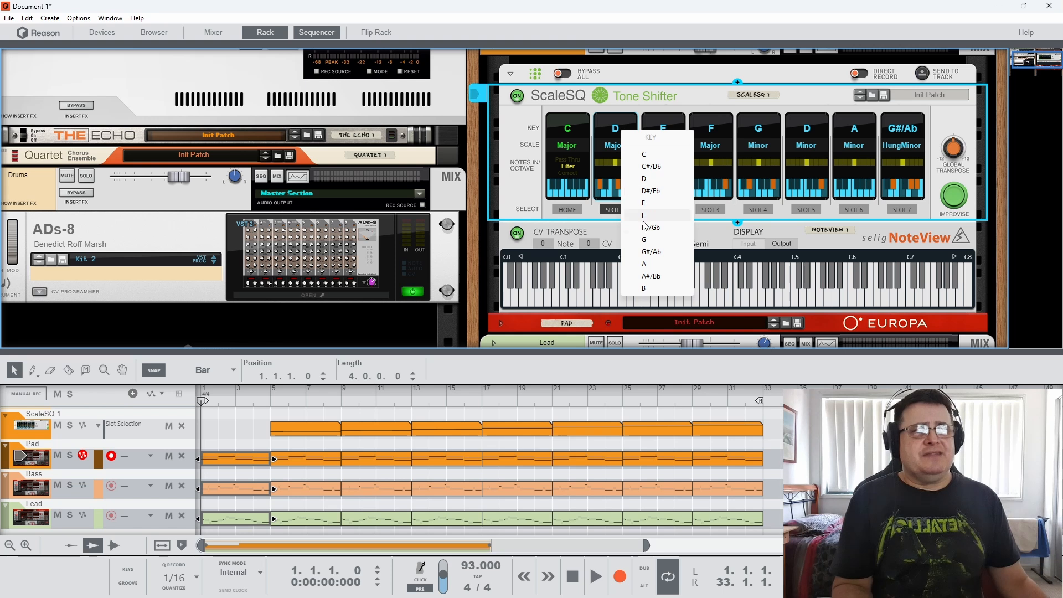
click(651, 100)
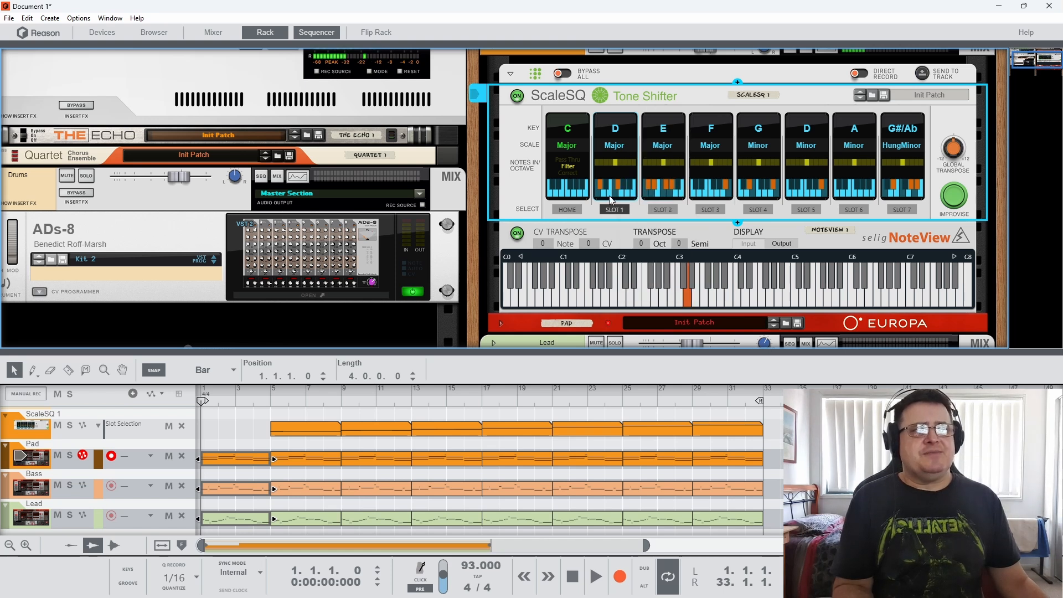
Activate Slot 2, Slot 3 and Slot 4 in turn to compare their transposed output.
click(666, 211)
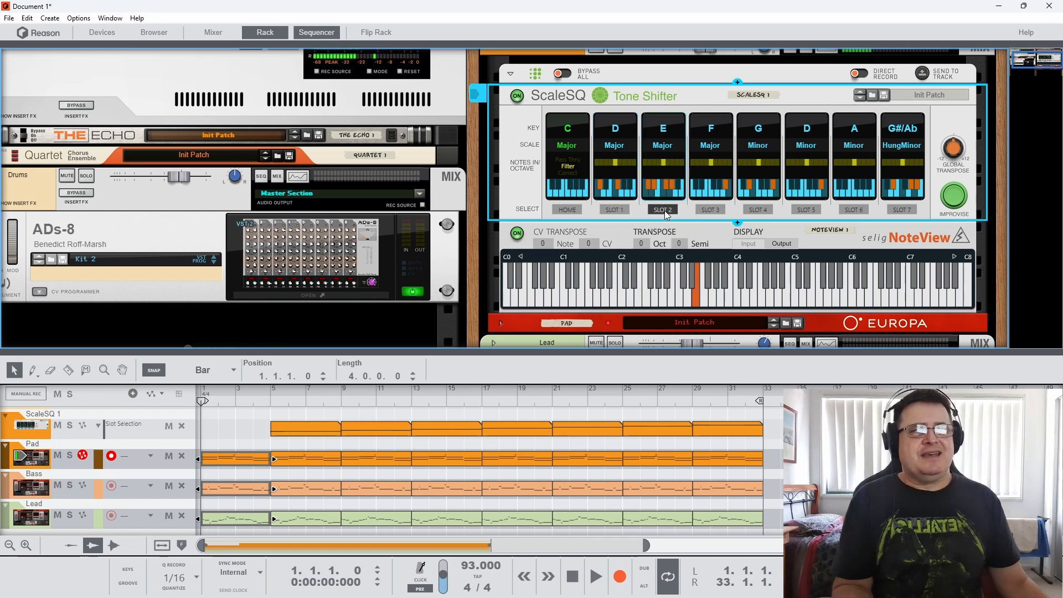
click(708, 210)
click(760, 211)
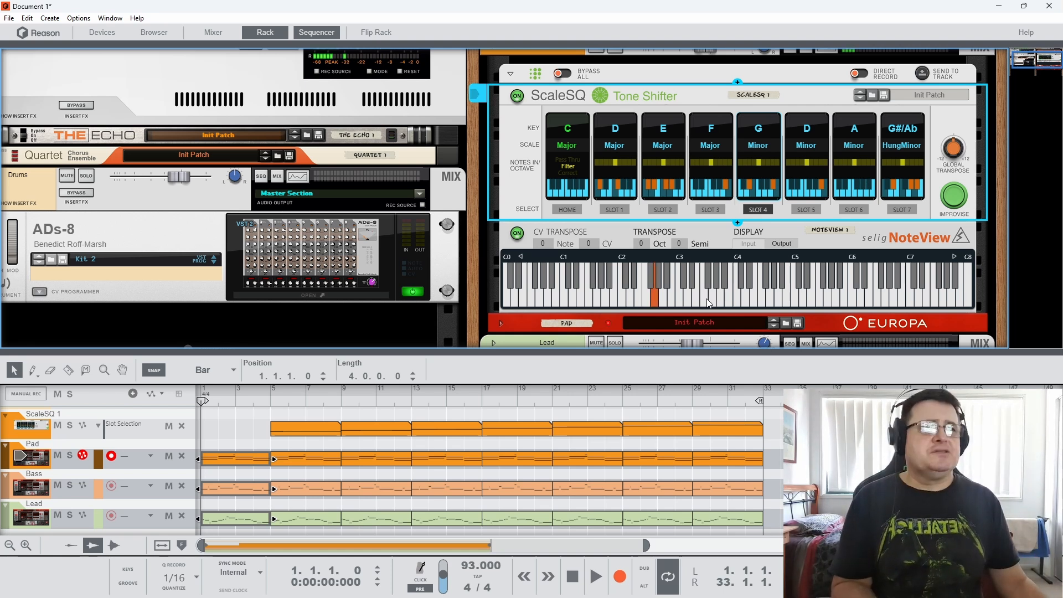
Try an octave shift of +1 on Slot 4, checking against Slot 5, and return Slot 4's octave to 0.
click(759, 164)
click(795, 245)
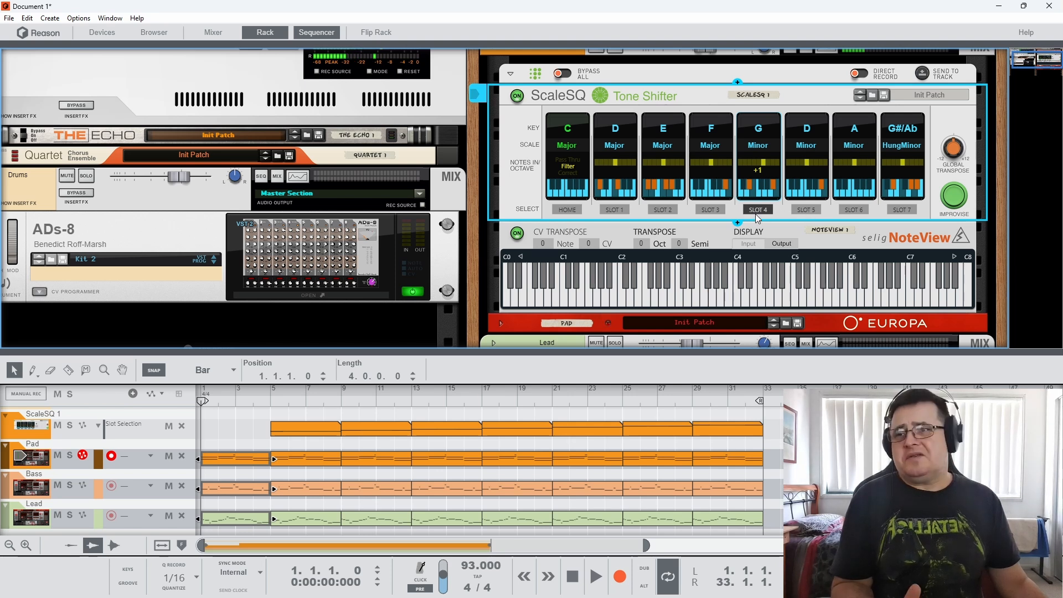
click(807, 213)
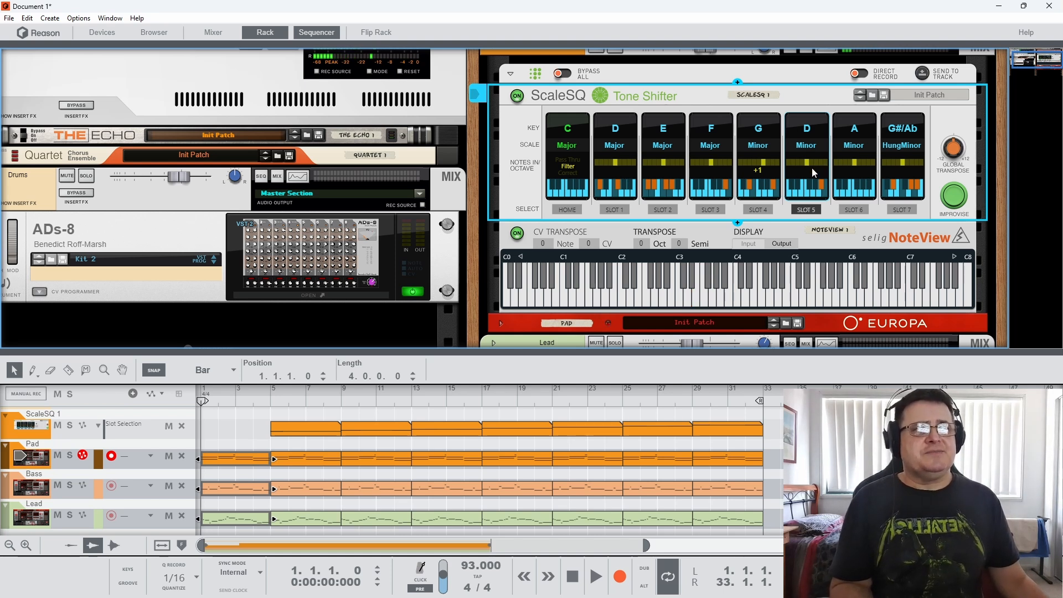
click(759, 172)
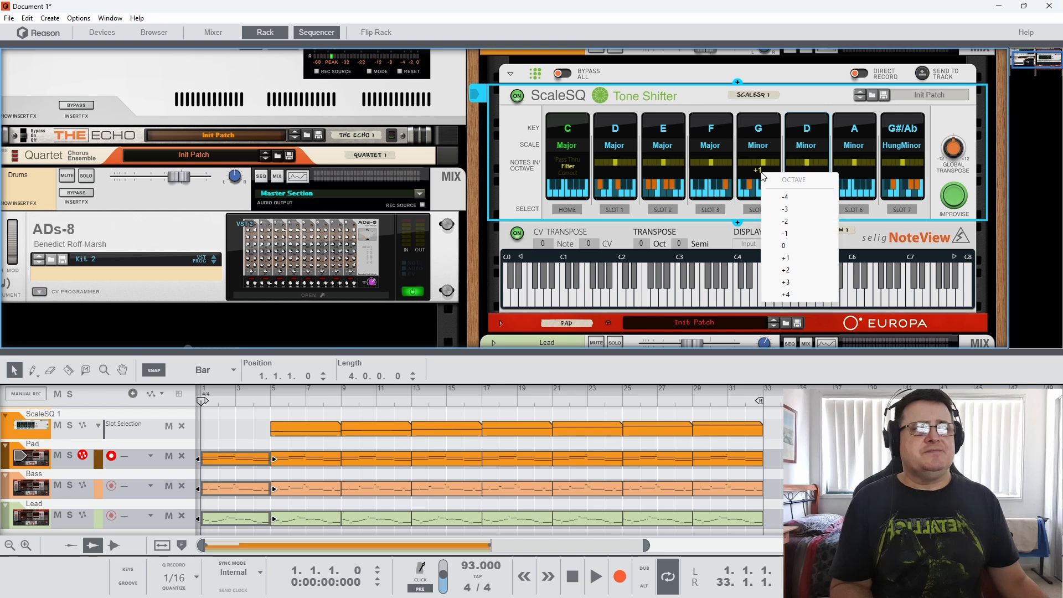
click(785, 246)
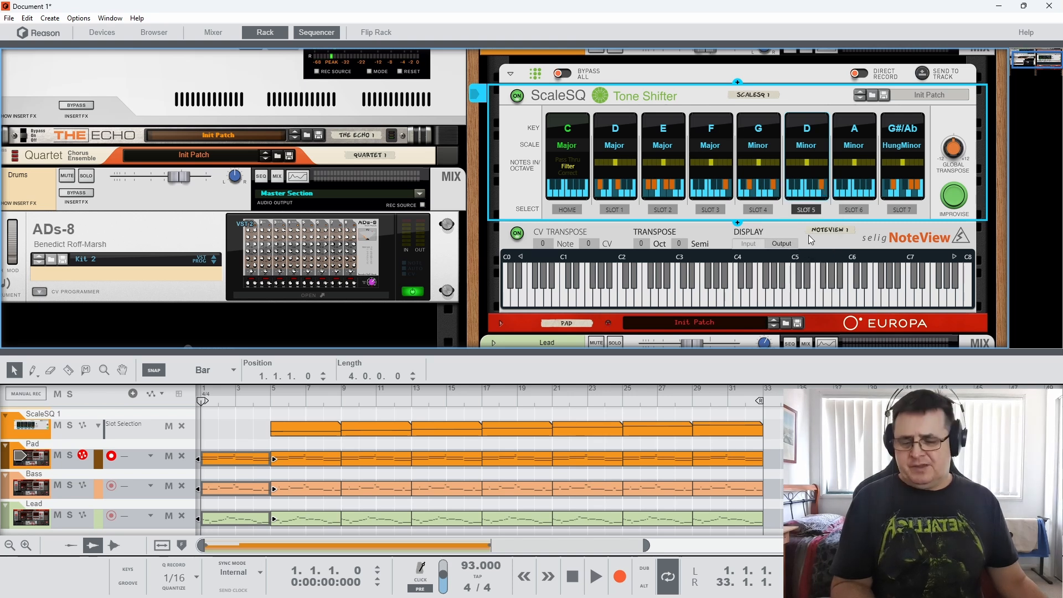
Activate Slot 4, Slot 5, Slot 6 and Slot 7 in turn, ending on Slot 7.
click(767, 210)
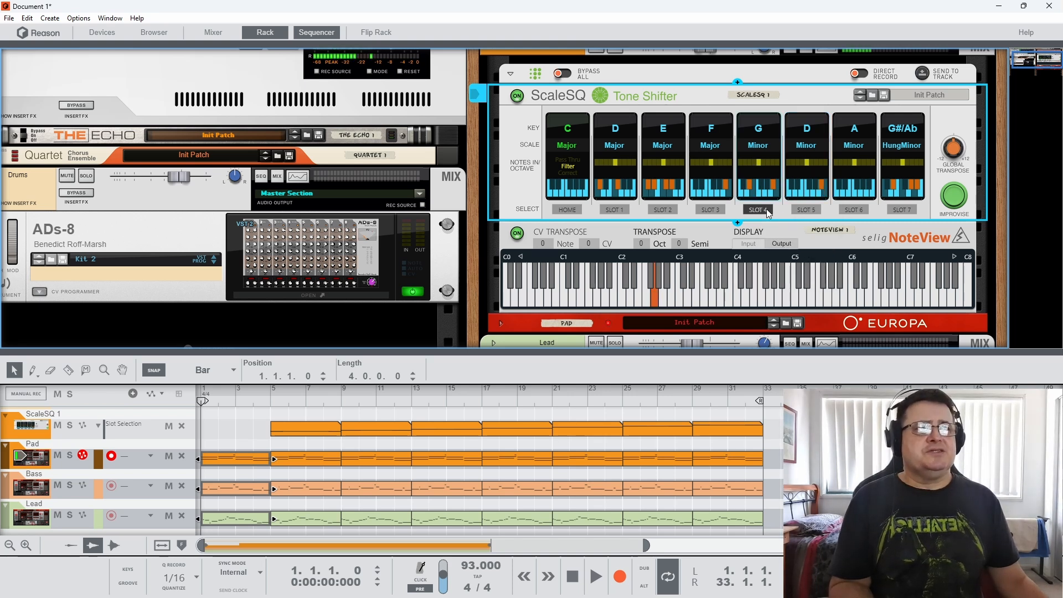
click(804, 211)
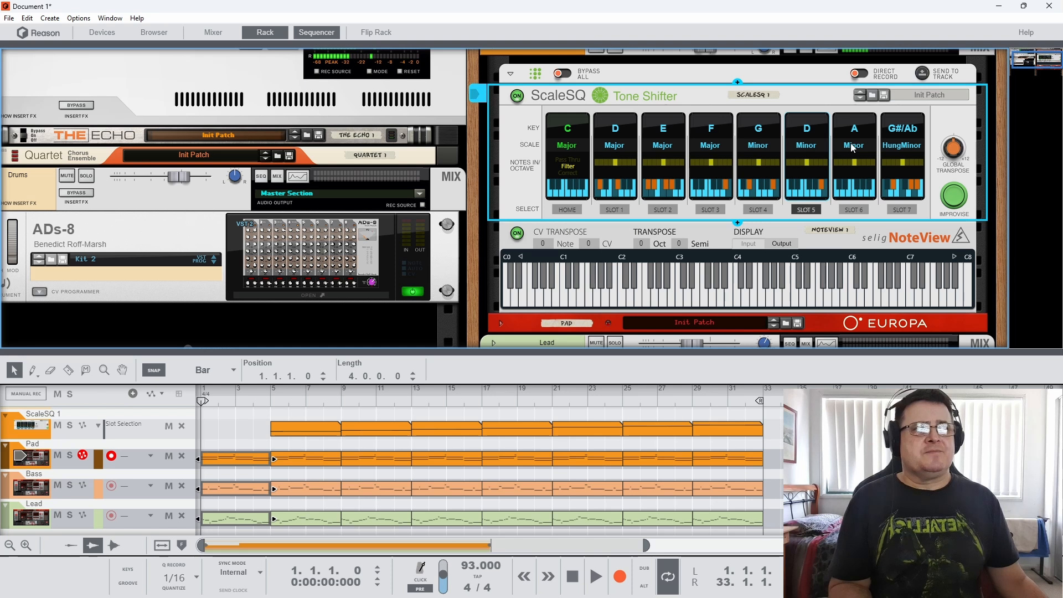
click(856, 211)
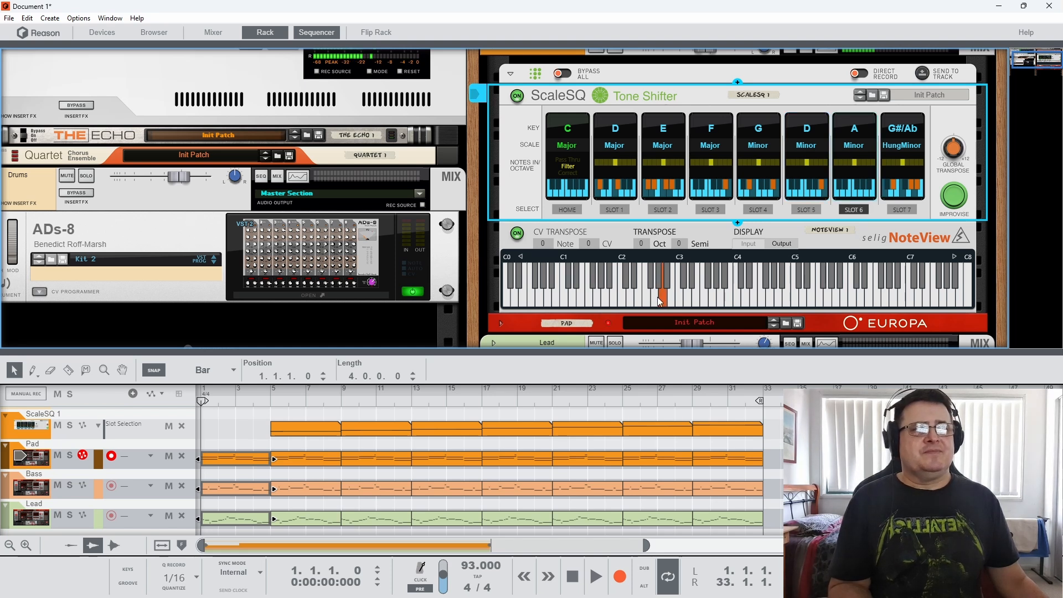
click(897, 213)
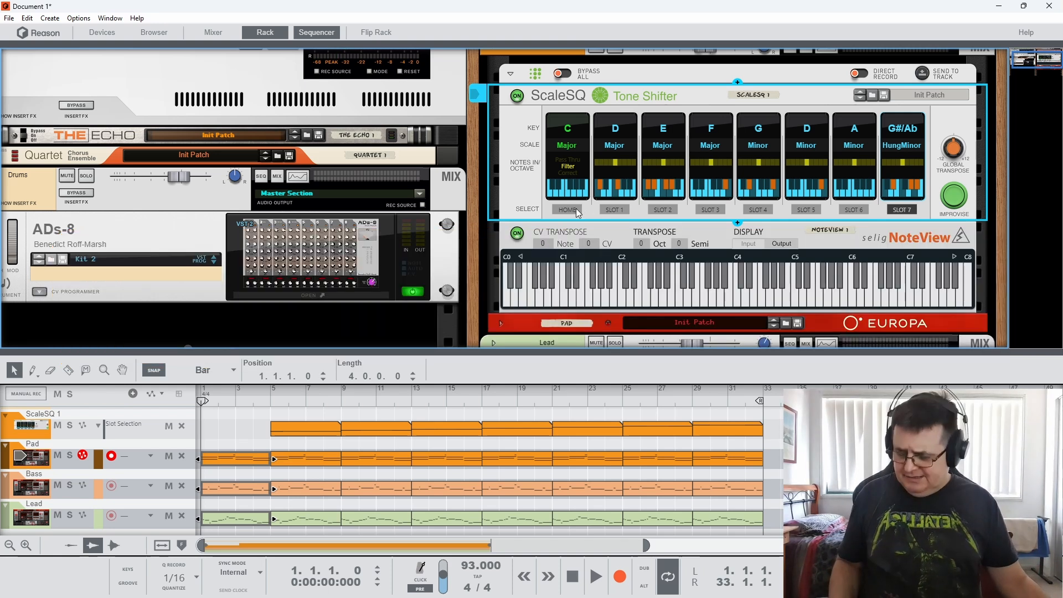
Flip the rack to its rear side and unfold the ScaleSQ player on the Bass track.
key(Tab)
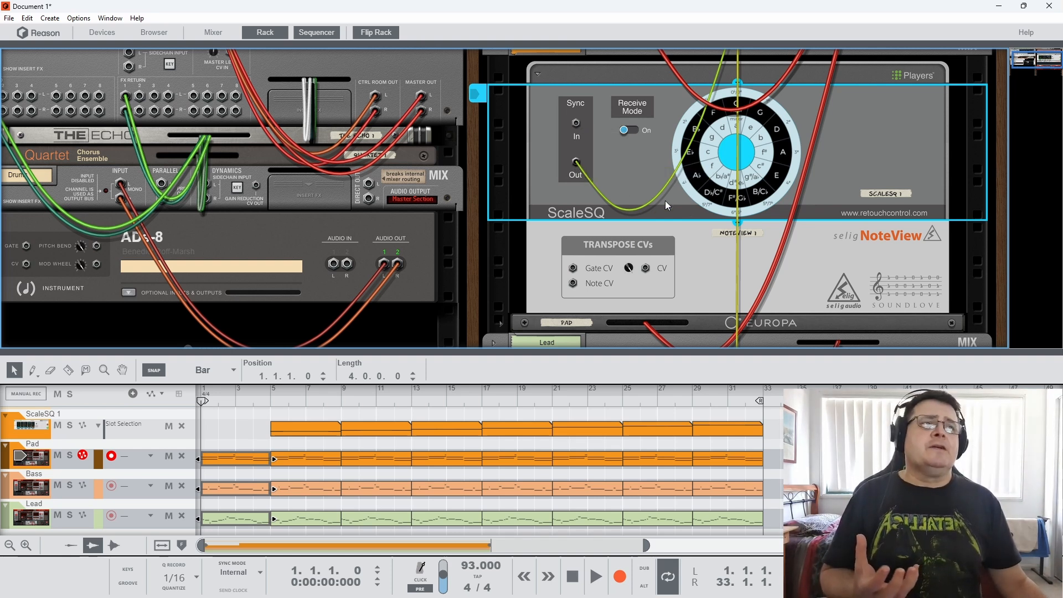
scroll(675, 208, up, 3)
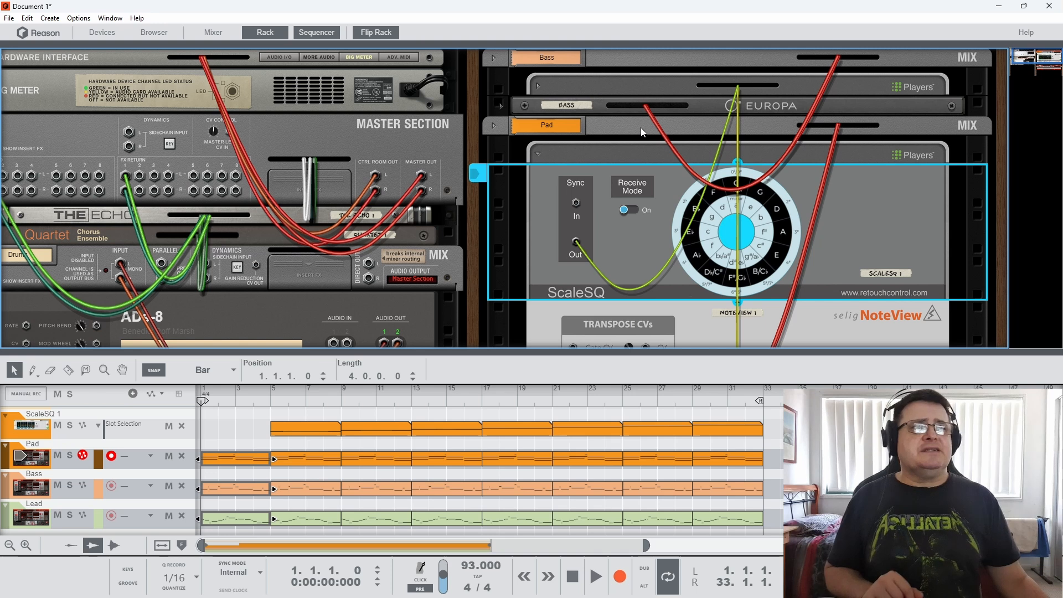
click(540, 86)
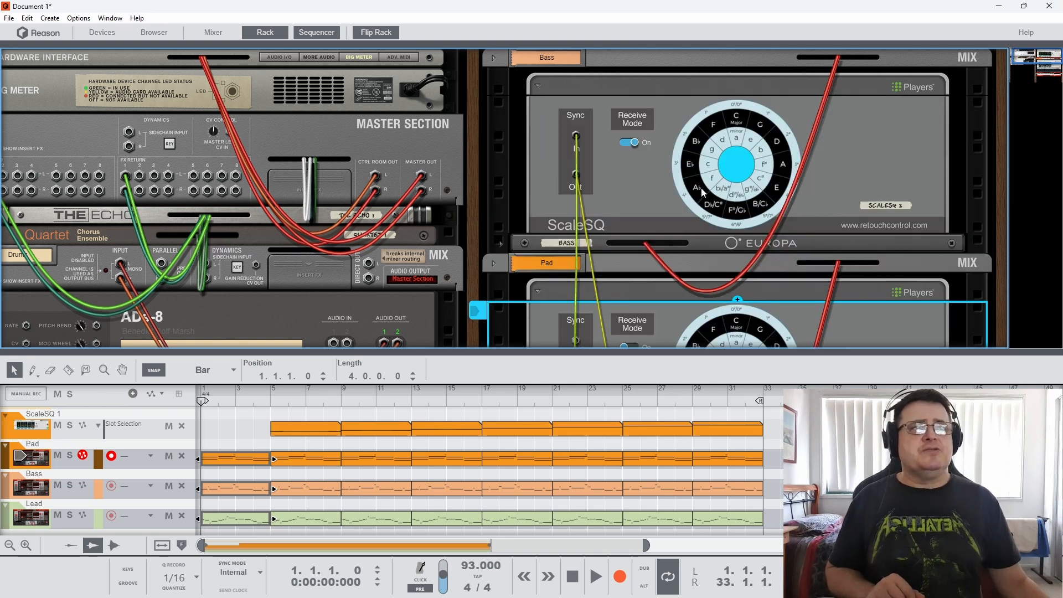
Examine the Sync cabling and Receive Mode switches on the backs of the Bass and Pad ScaleSQ players.
scroll(701, 187, down, 4)
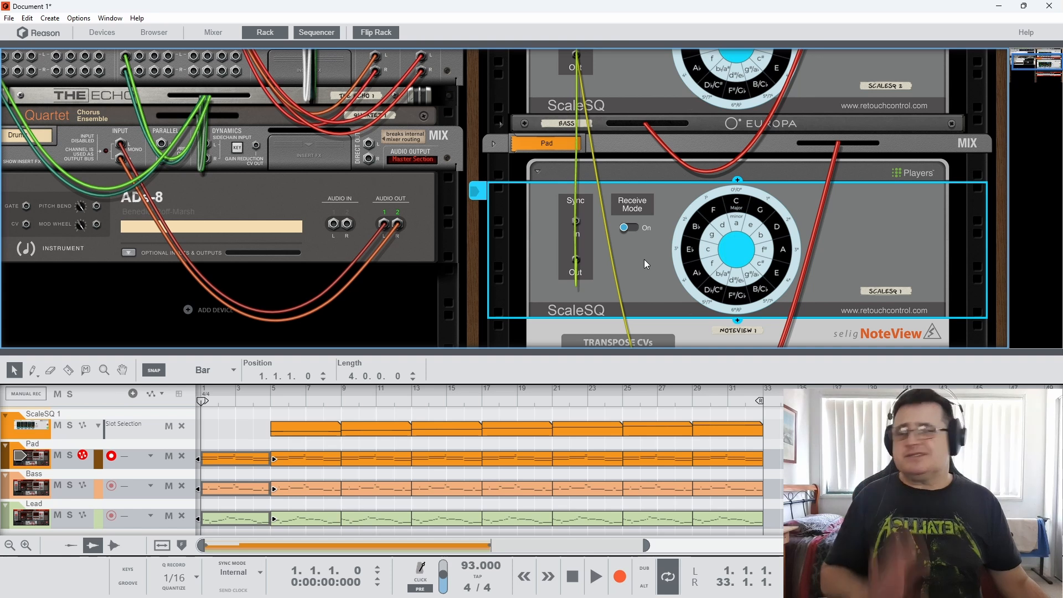
scroll(641, 258, up, 1)
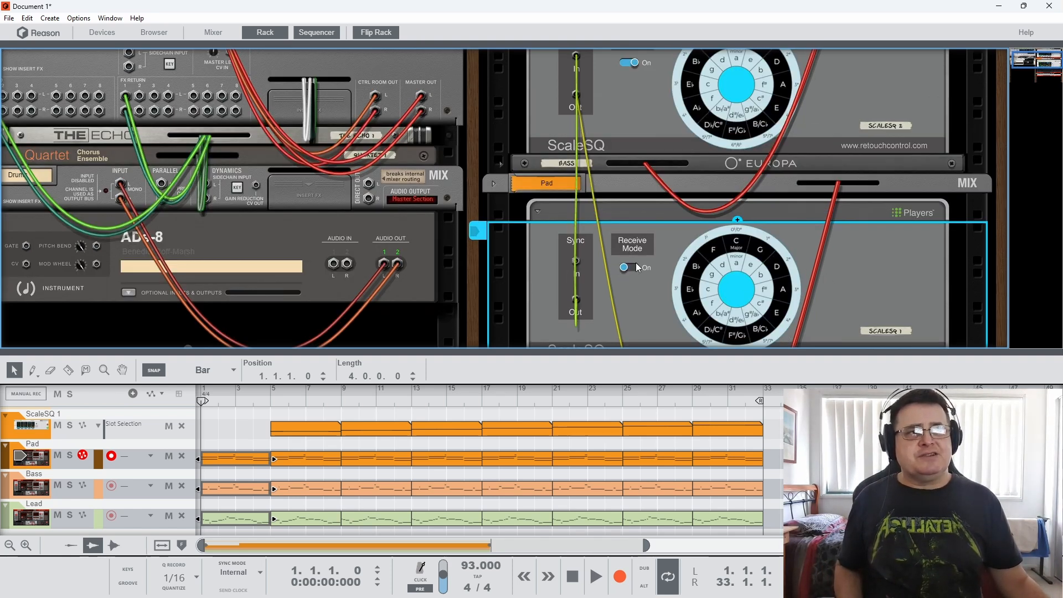
scroll(639, 298, up, 2)
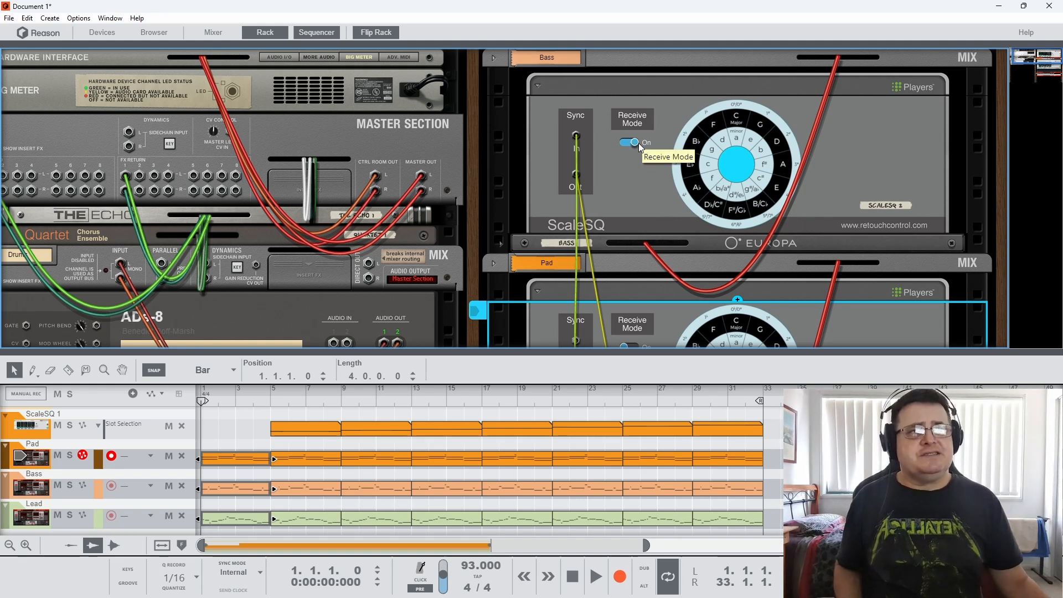
scroll(609, 249, down, 2)
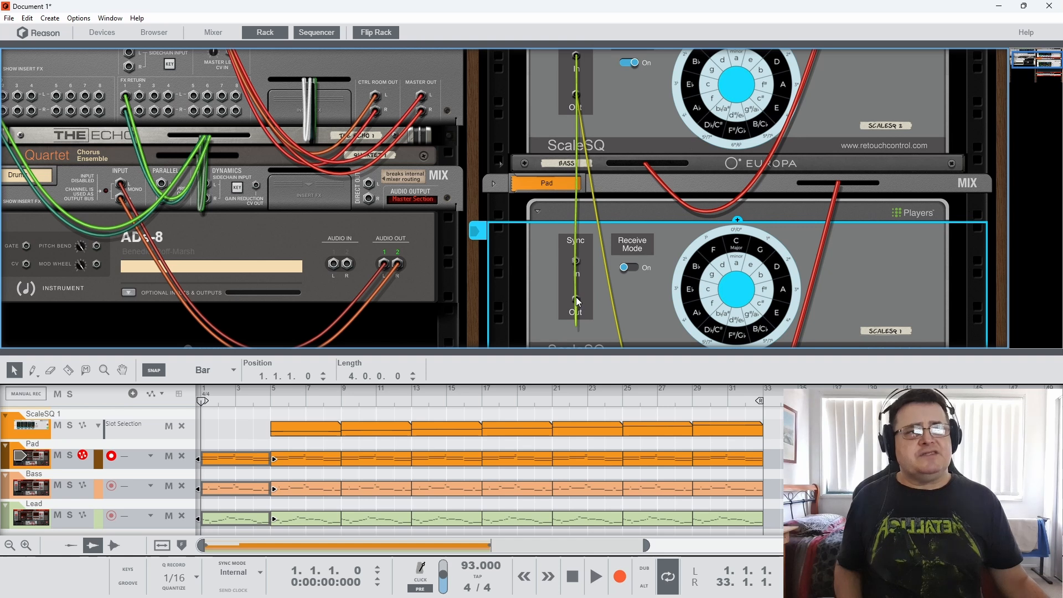
Flip the rack back to its front side and make the Bass track the keyboard input target.
scroll(578, 303, up, 2)
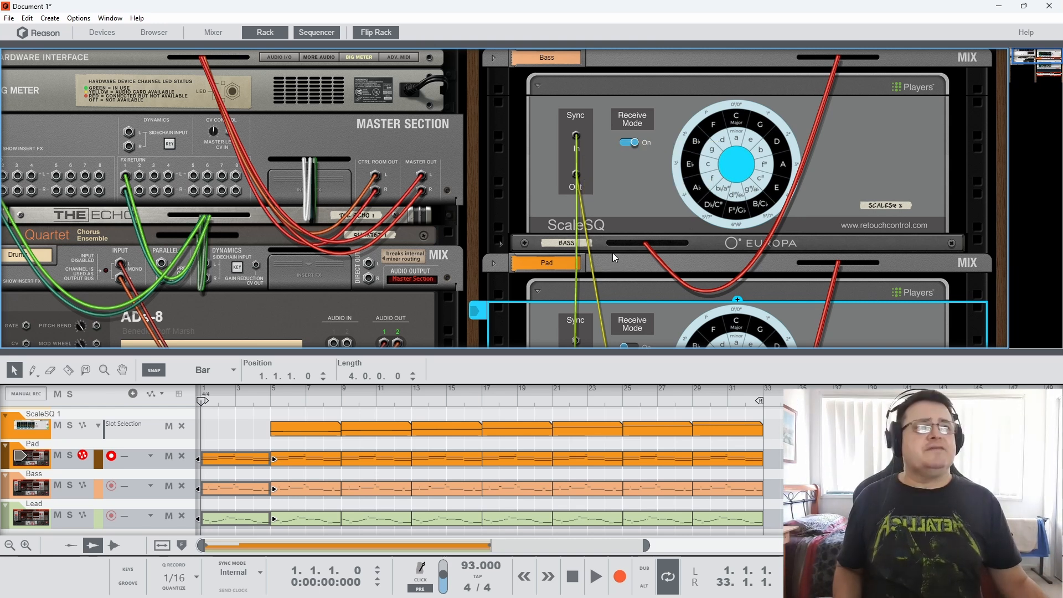
key(Tab)
scroll(621, 191, down, 1)
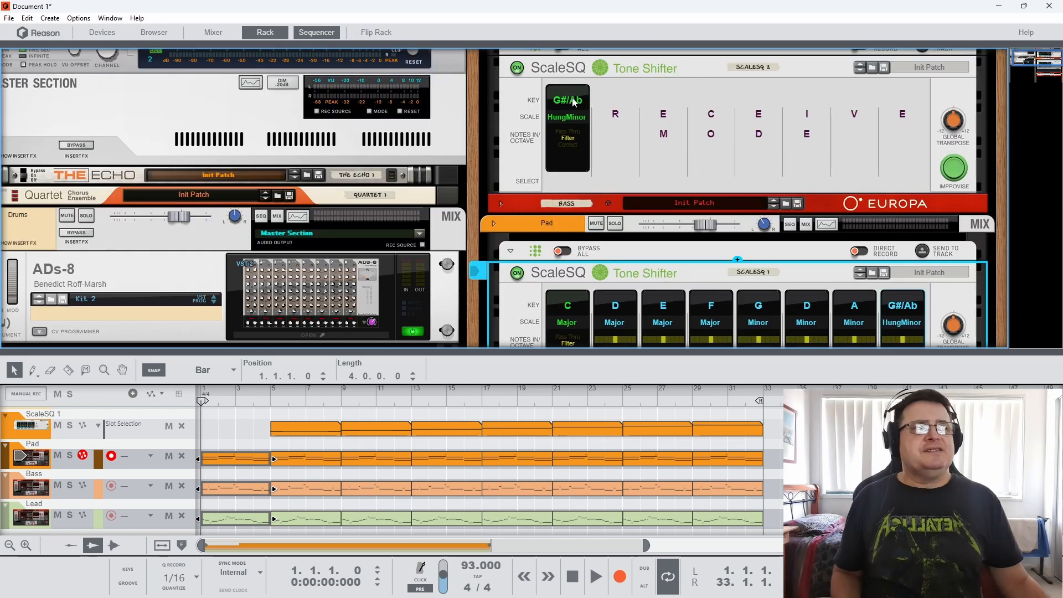
scroll(644, 188, down, 1)
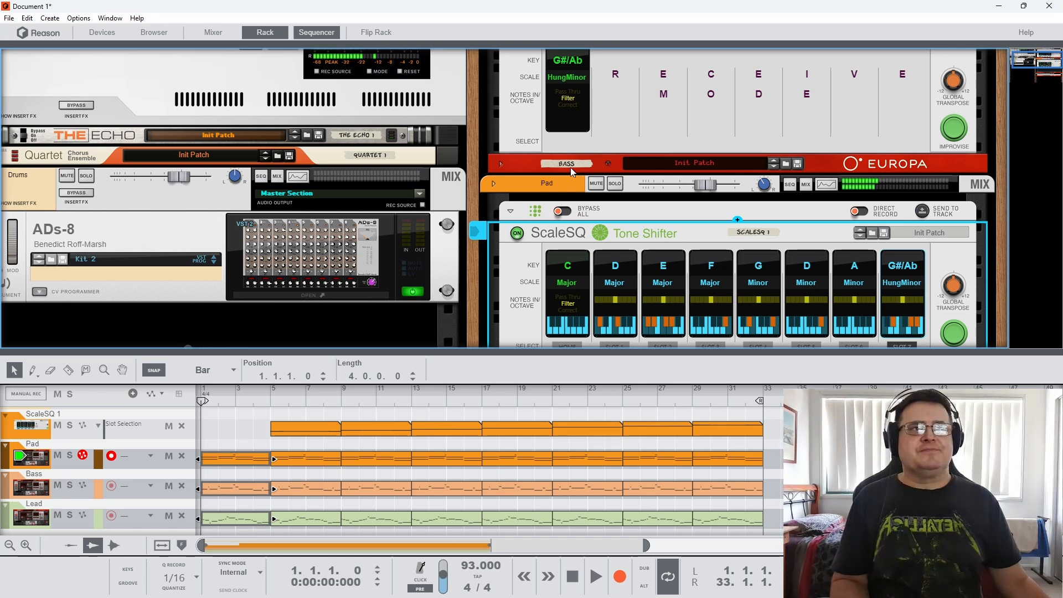
click(119, 486)
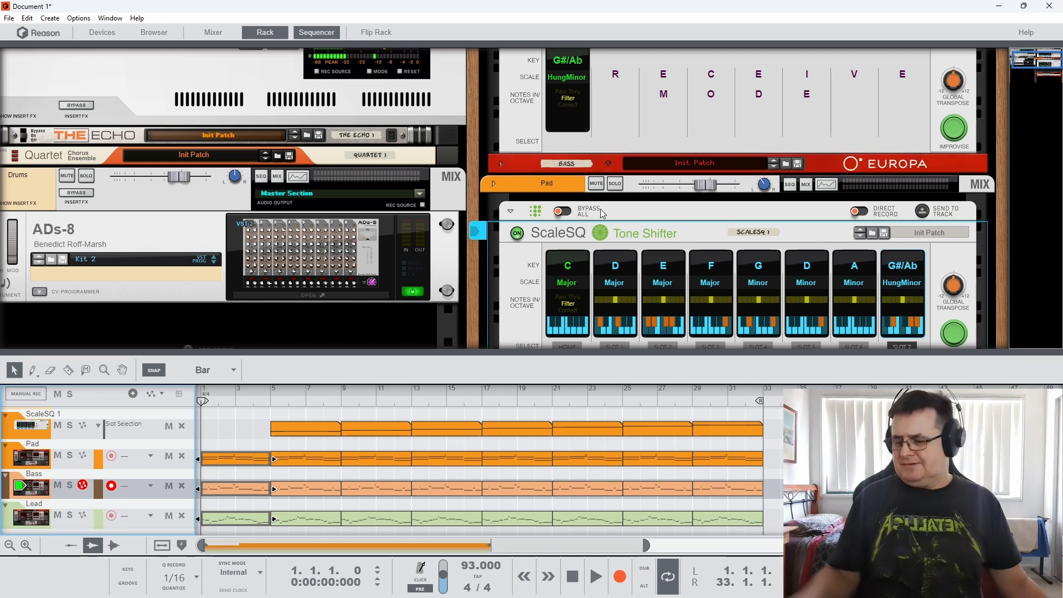
Activate Slot 1, Slot 2 and Home in turn on the Pad's ScaleSQ, checking the Bass player's key after each change.
click(574, 348)
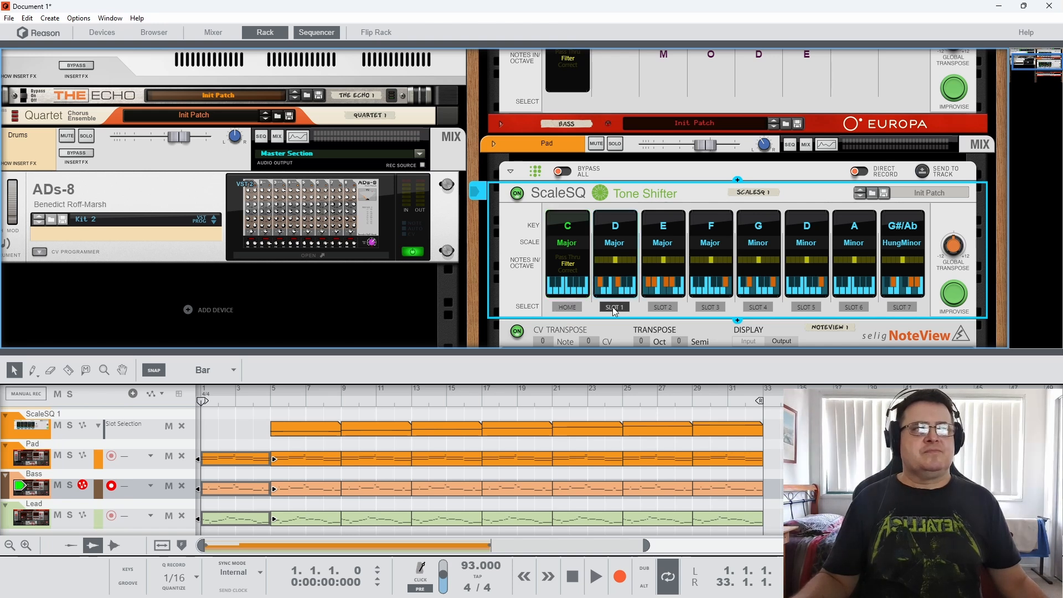
scroll(611, 308, up, 2)
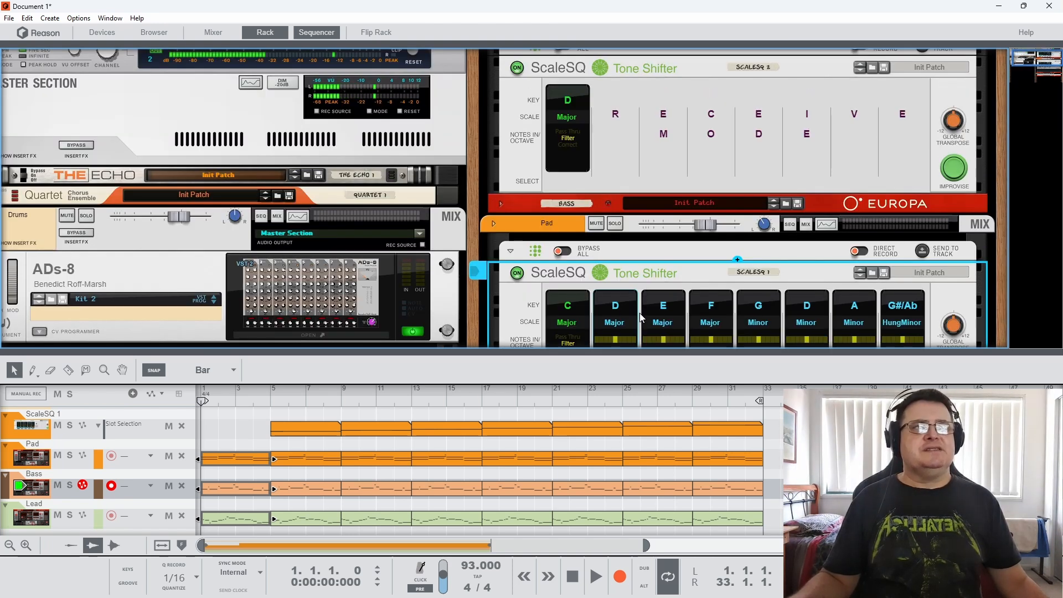
scroll(618, 222, down, 1)
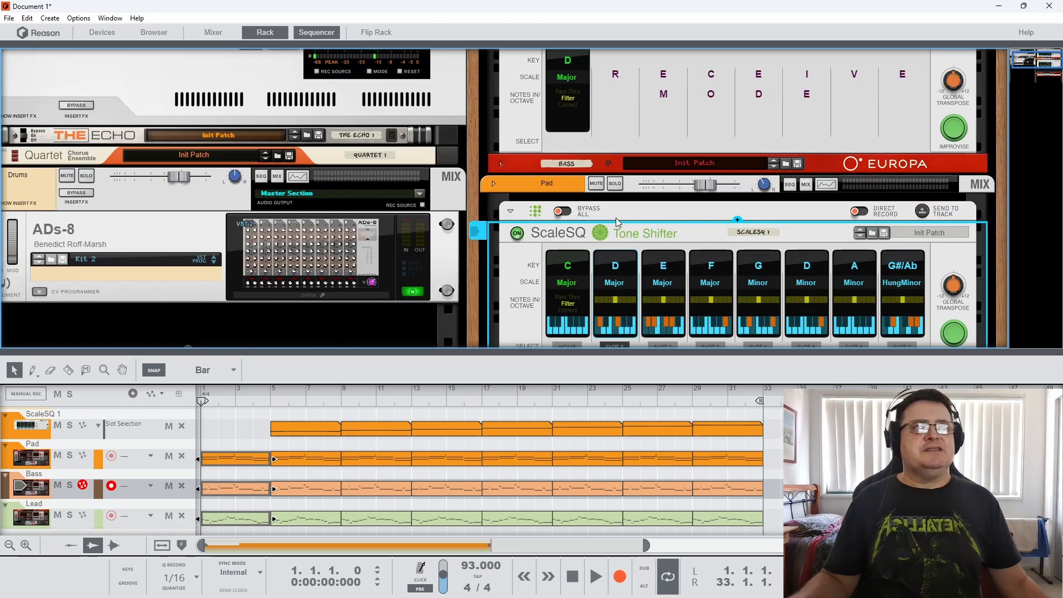
click(662, 347)
scroll(665, 310, up, 2)
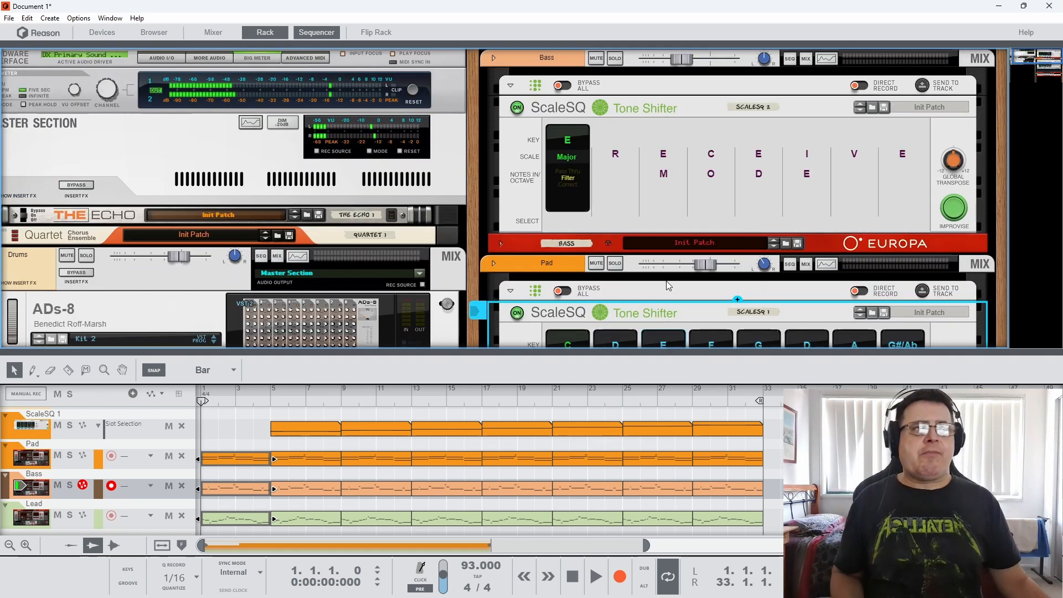
scroll(666, 281, down, 5)
click(568, 231)
scroll(599, 244, up, 3)
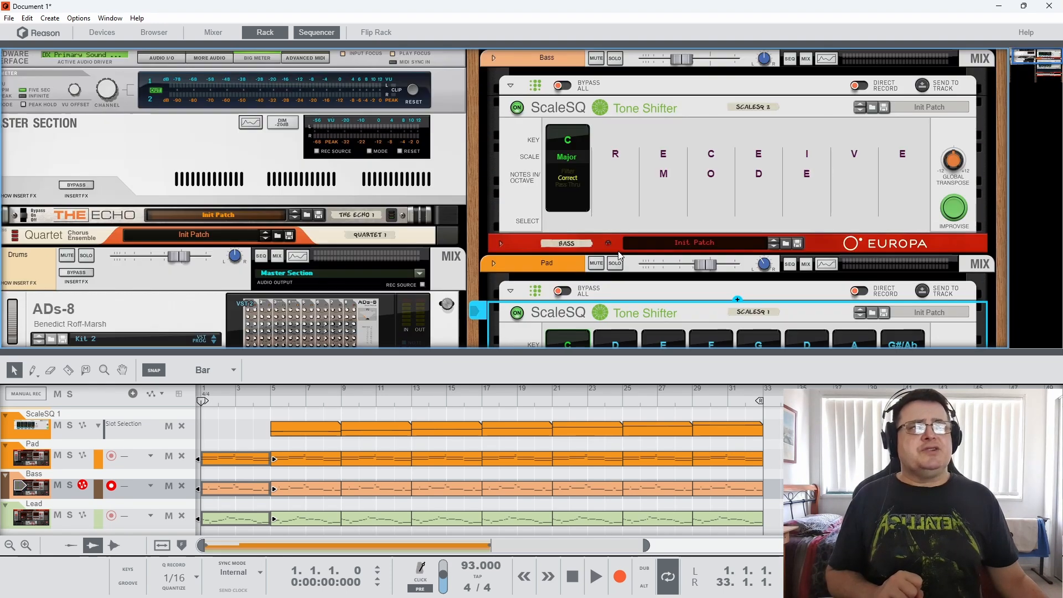
Fold the Bass track's ScaleSQ player, and briefly unfold and refold the players on the Lead track.
scroll(659, 252, down, 1)
scroll(609, 166, up, 2)
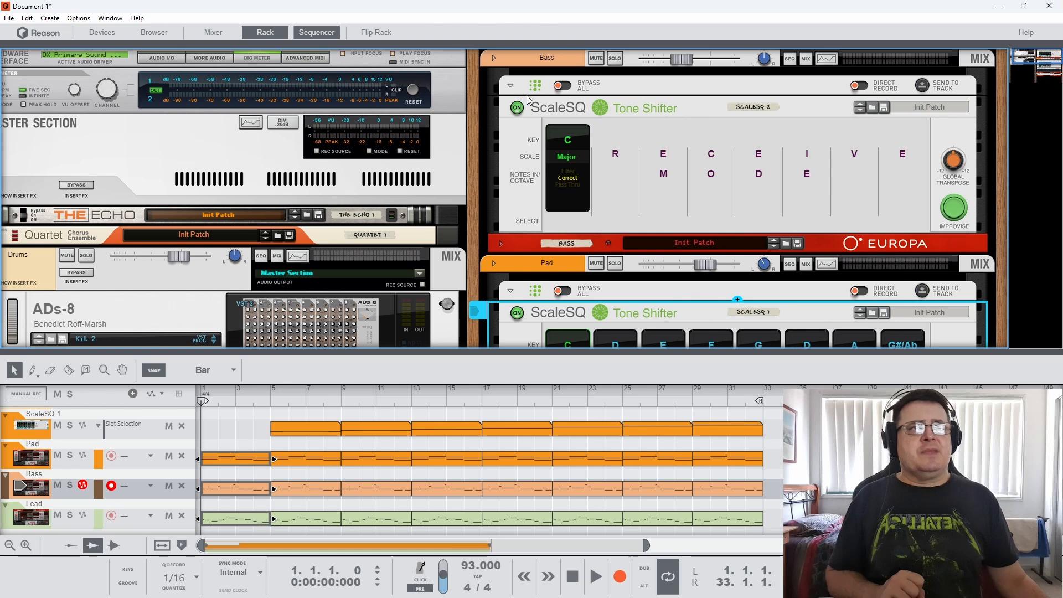
click(511, 87)
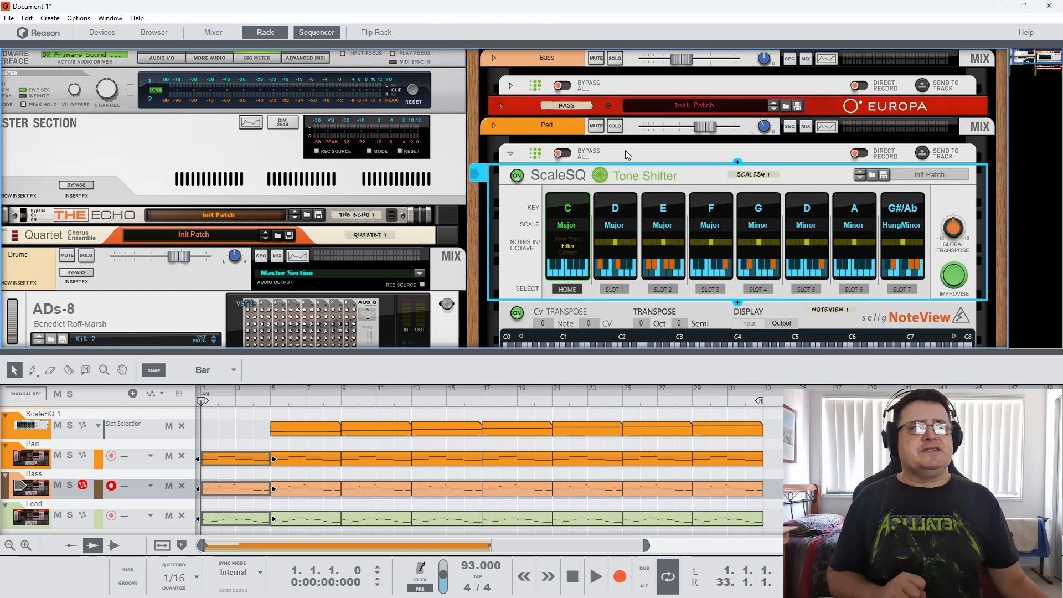
scroll(631, 155, down, 3)
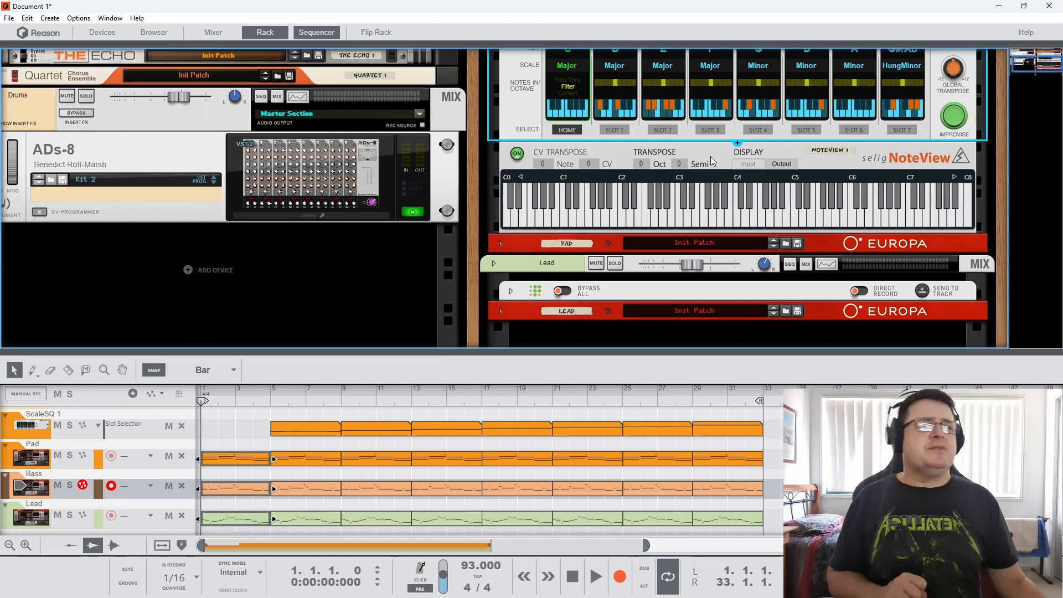
scroll(668, 178, down, 2)
click(512, 211)
click(513, 211)
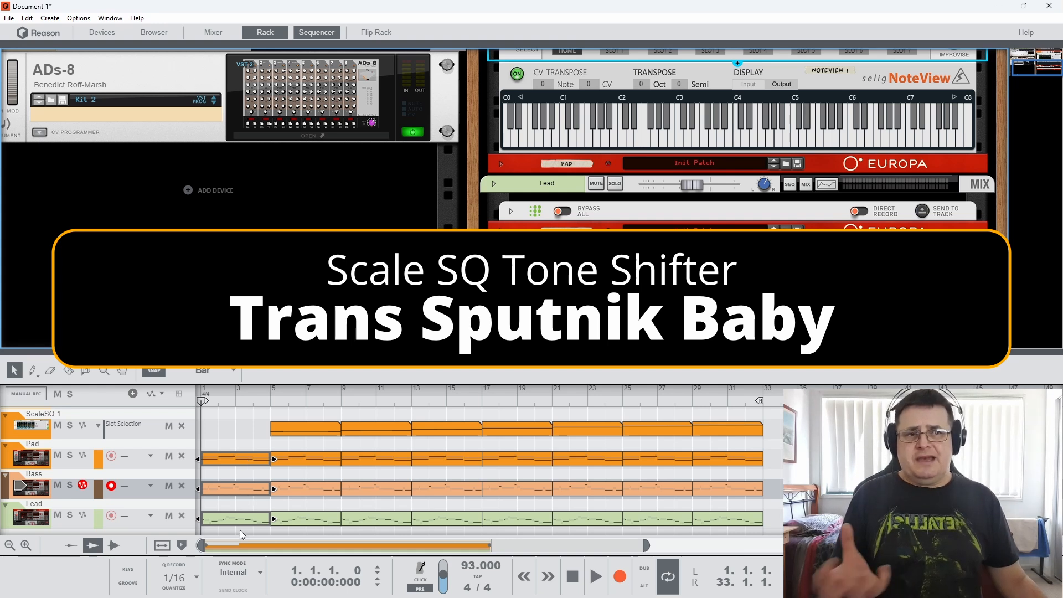
Play the song from bar 1, watch the automated slot changes on the Pad's ScaleSQ, and stop in bar 12.
click(203, 403)
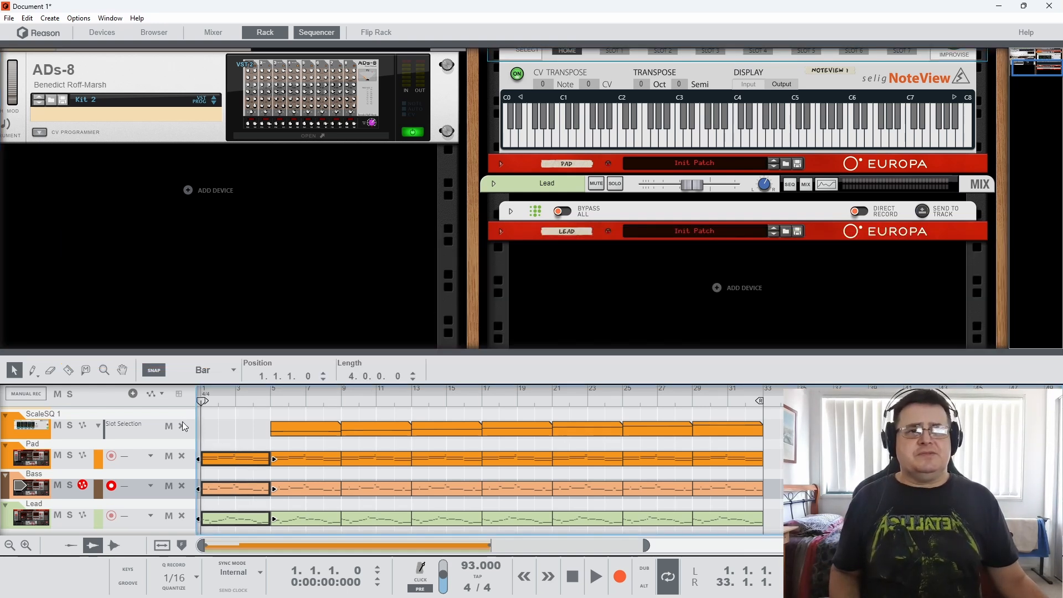
key(space)
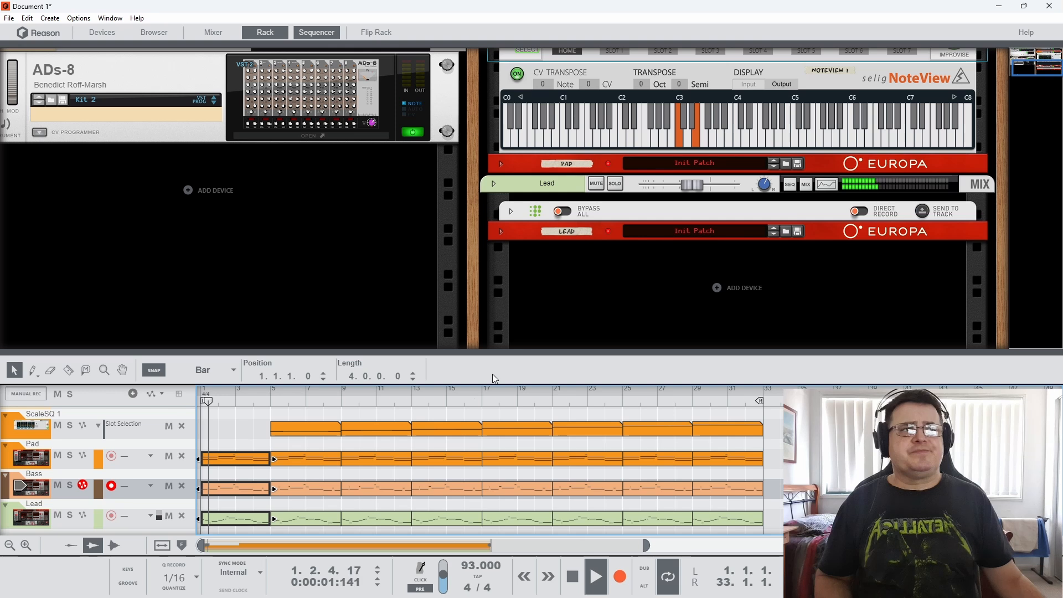
scroll(585, 305, up, 5)
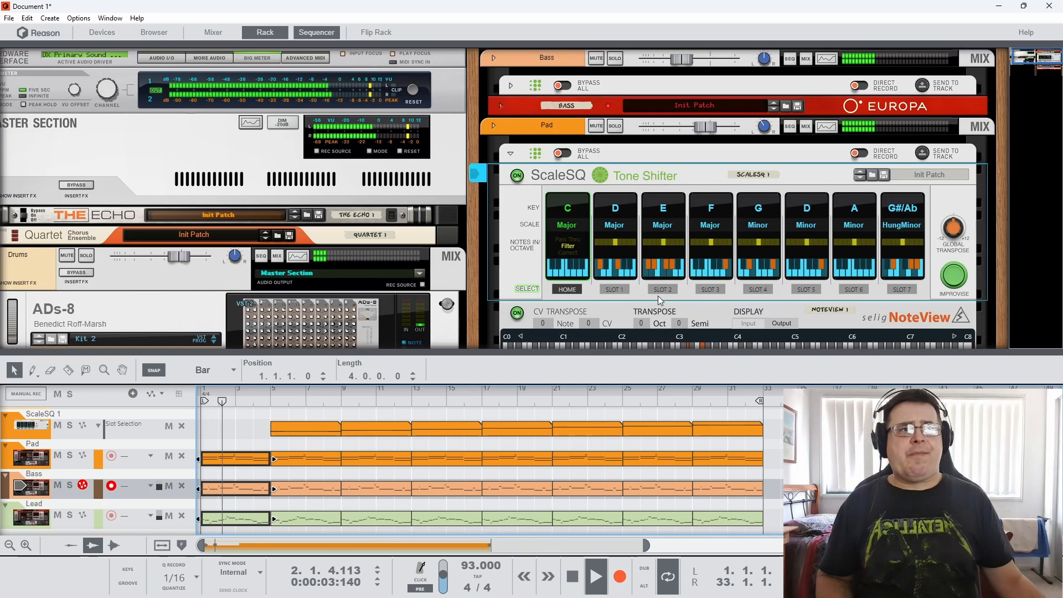
scroll(671, 291, down, 2)
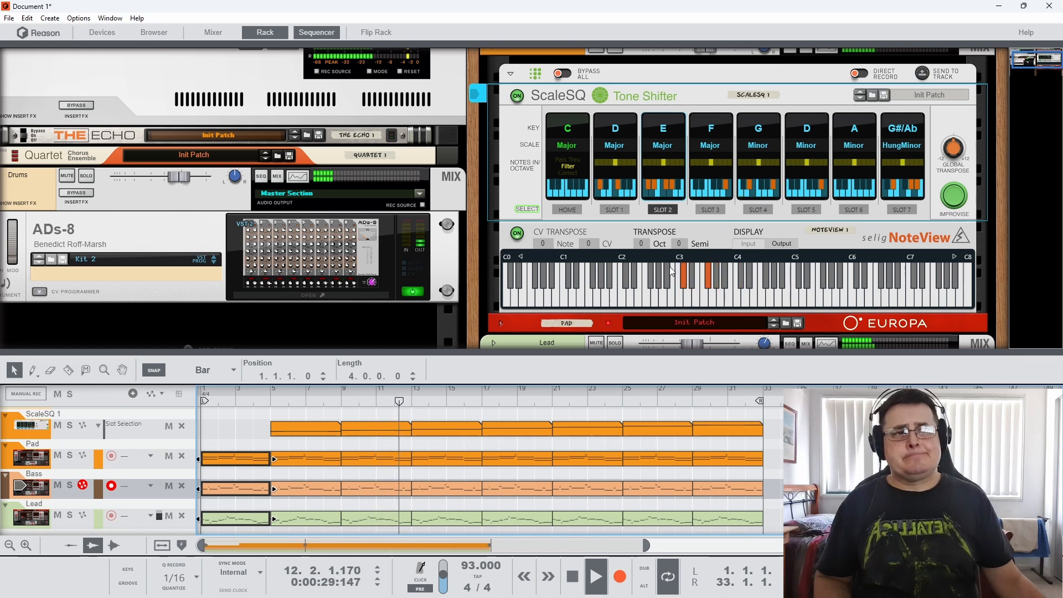
key(space)
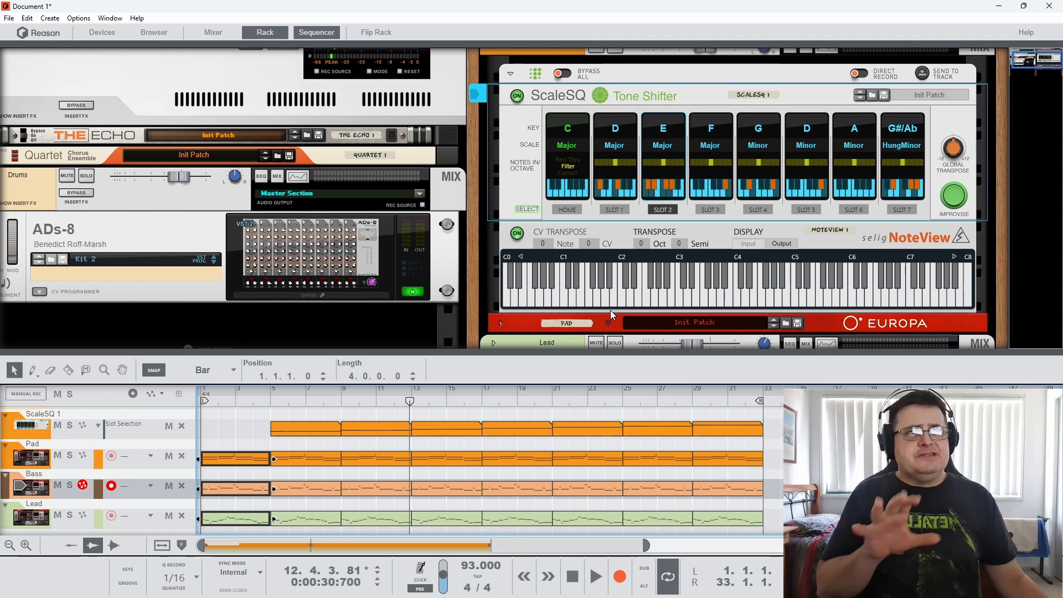
Play on through the remaining slot changes up to Slot 7, stop playback and return the song position to bar 1.
click(715, 209)
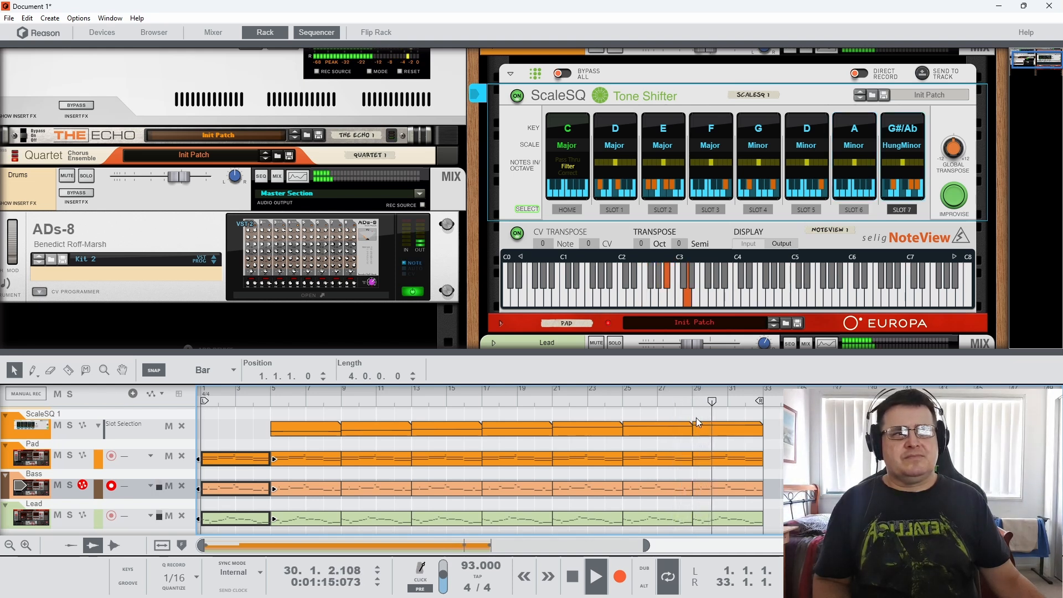
key(space)
click(218, 401)
click(203, 401)
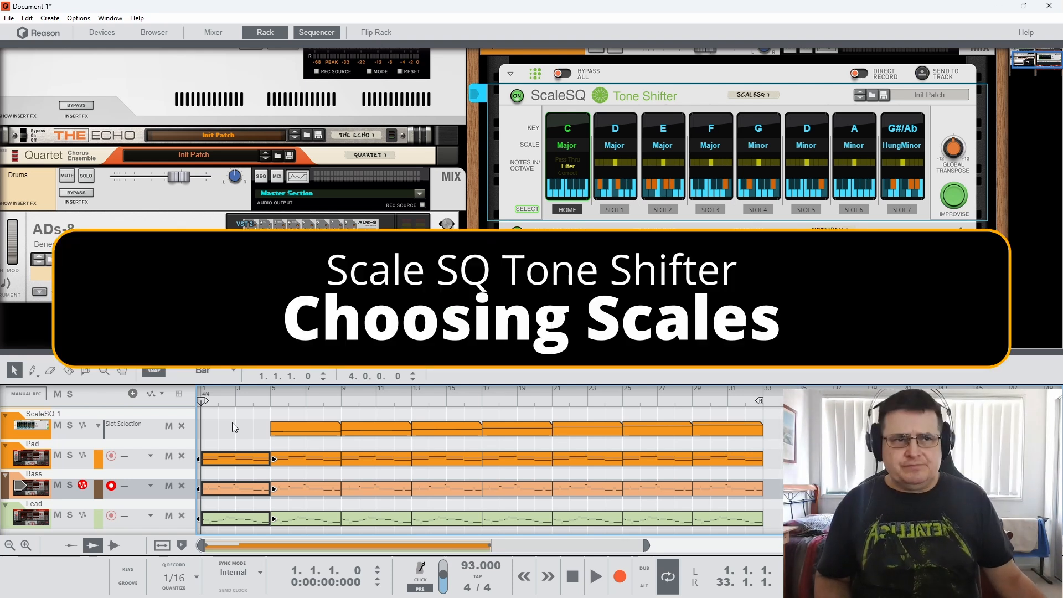
Open the opening Pad, Bass and Lead clips in an enlarged note editor, examine their notes, and restore the arrangement view.
key(space)
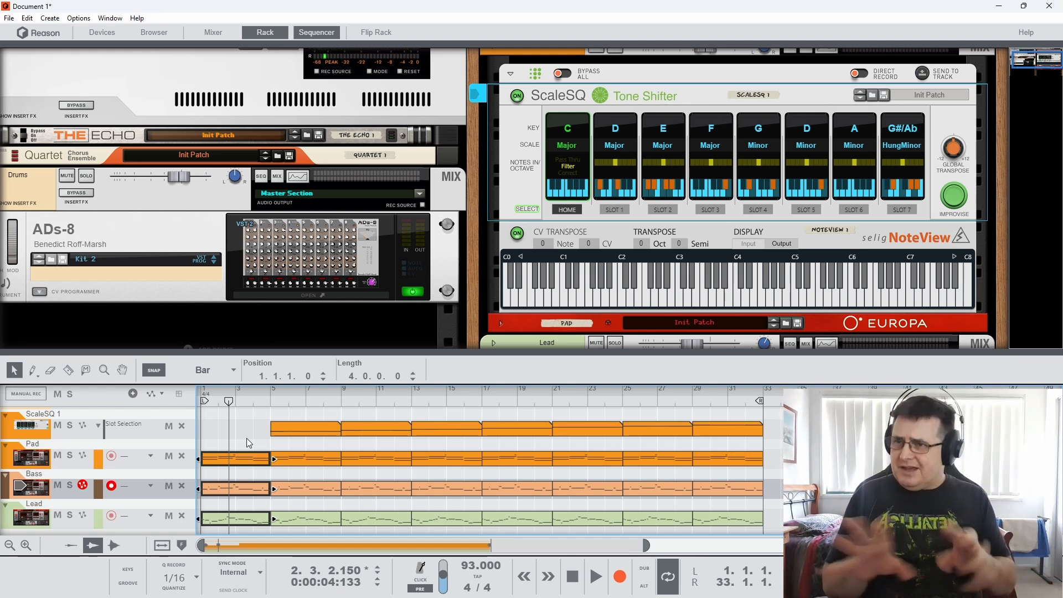
drag(227, 431, 230, 514)
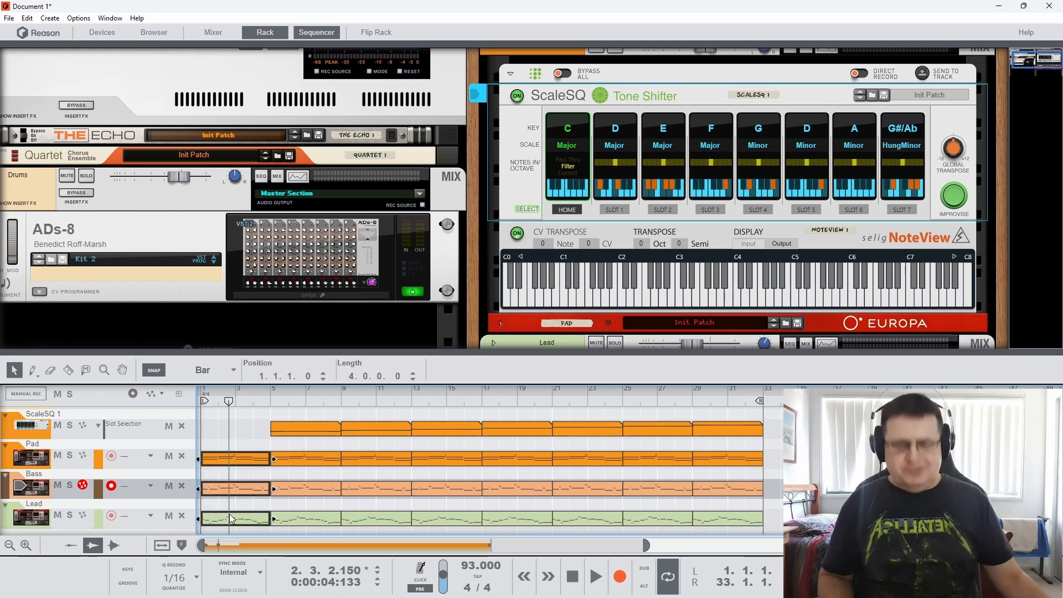
double_click(229, 514)
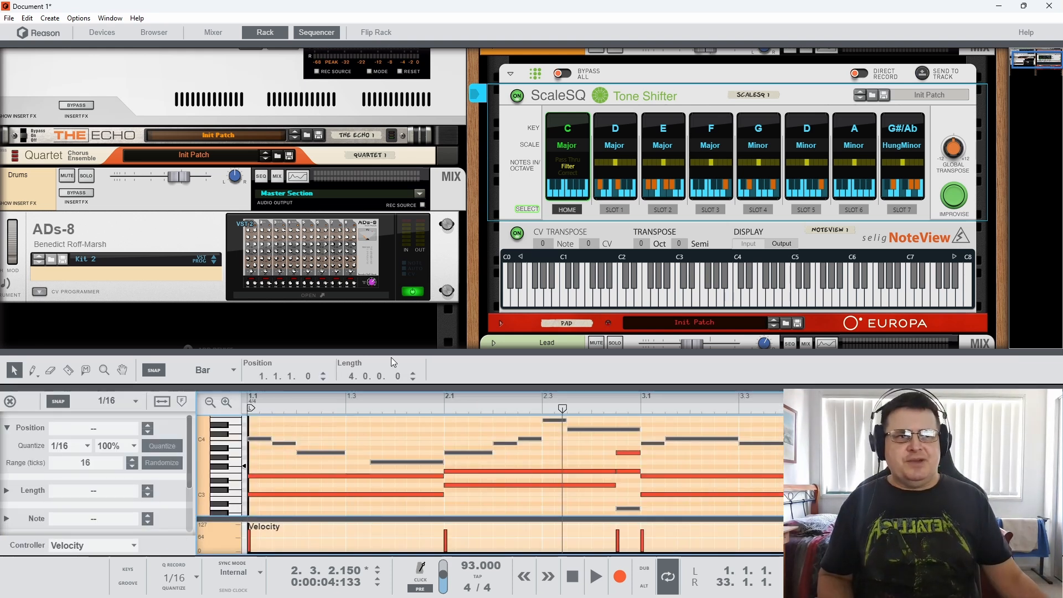
drag(391, 359, 392, 223)
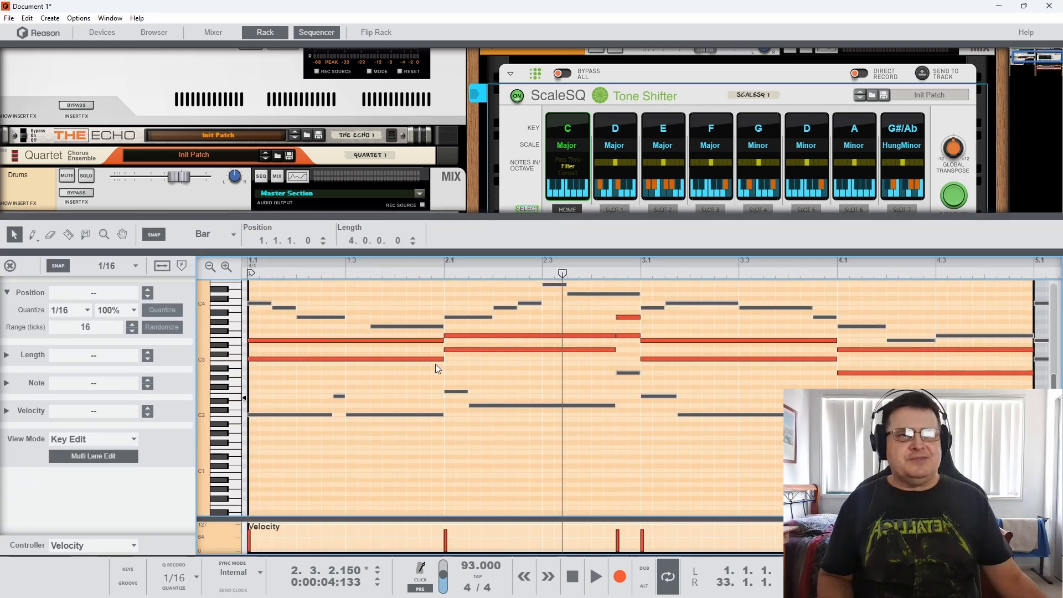
scroll(438, 367, up, 3)
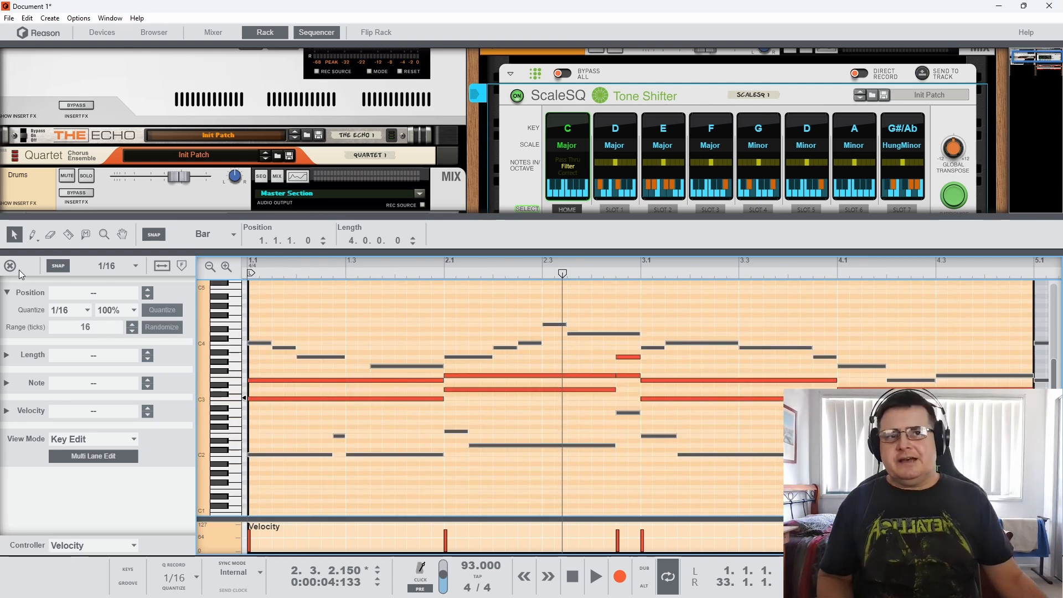
click(11, 267)
drag(317, 217, 320, 352)
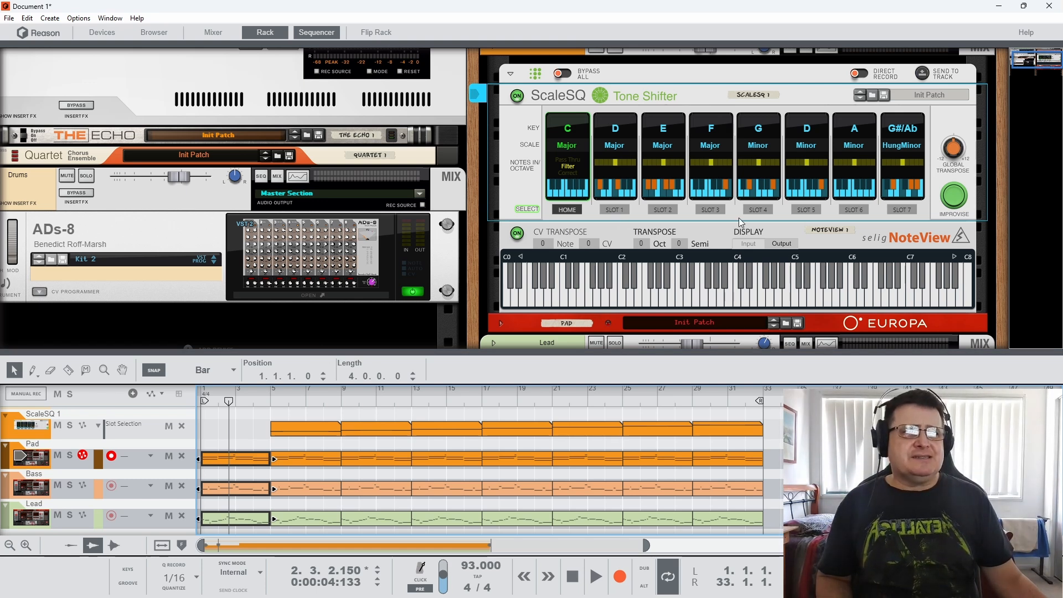
Check the slot change at bar 5, return the song position to bar 1, and set the right loop locator to bar 5.
click(271, 399)
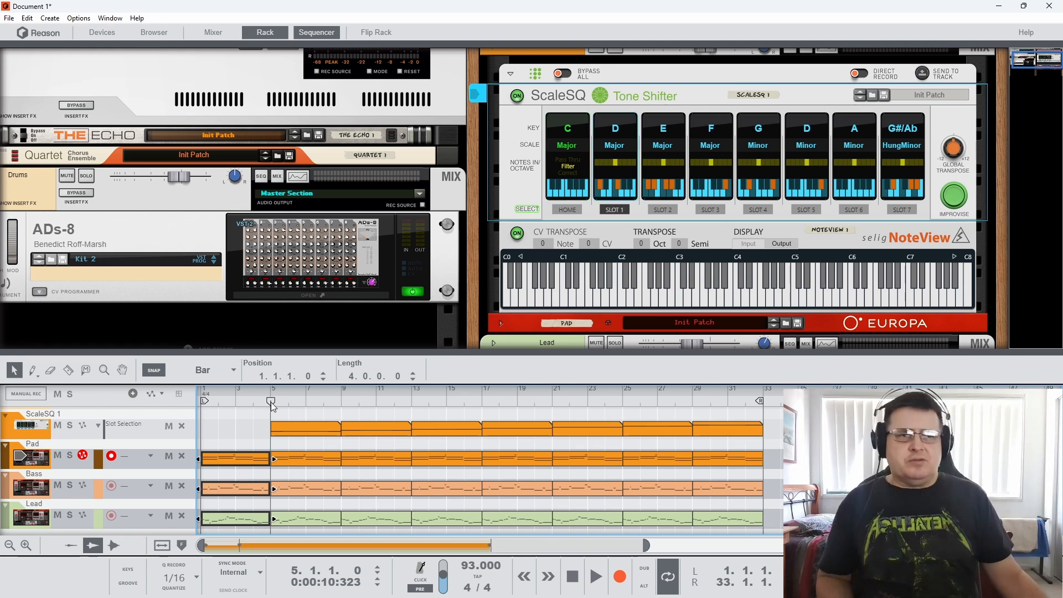
mouse_move(272, 402)
mouse_down()
mouse_move(254, 403)
mouse_move(281, 401)
mouse_move(236, 403)
mouse_move(288, 403)
mouse_move(275, 404)
mouse_up()
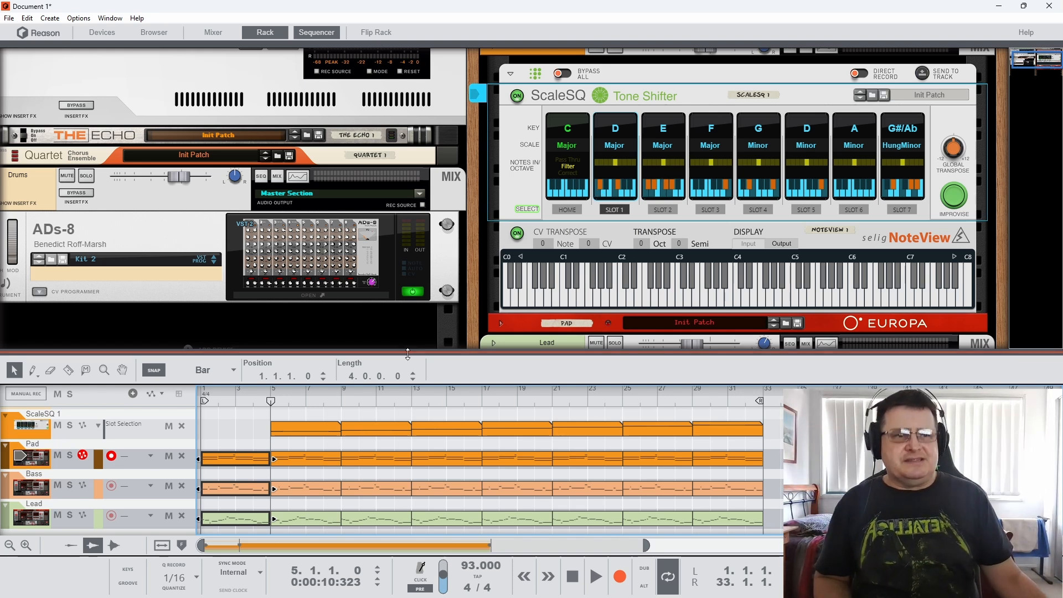
click(248, 403)
drag(247, 403, 204, 403)
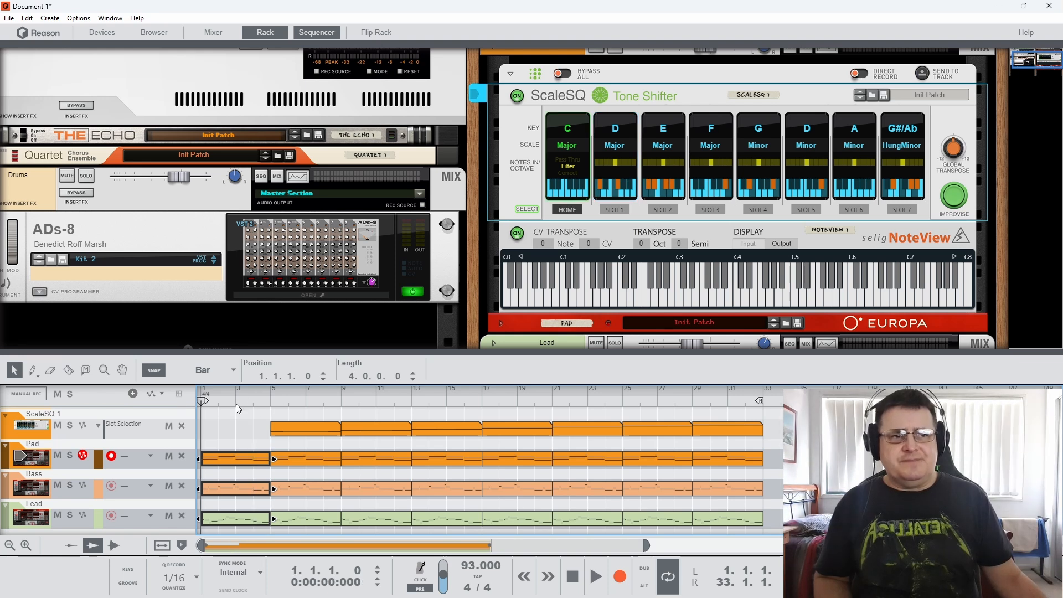
alt+click(271, 402)
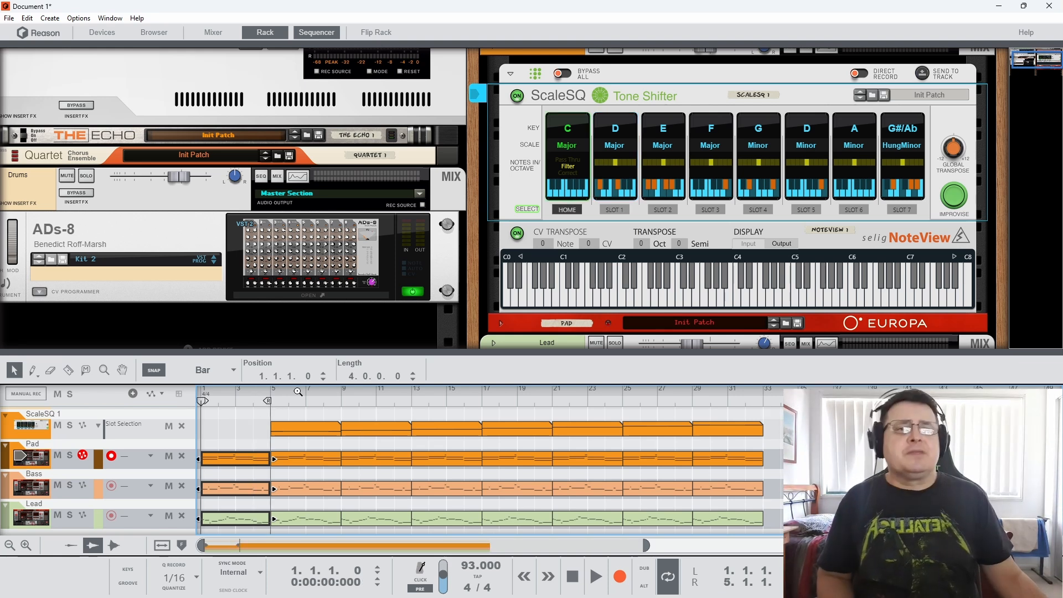
Play the four-bar loop while trying Slot 2, Home and Slot 3 on the Pad's ScaleSQ, and stop playback.
key(space)
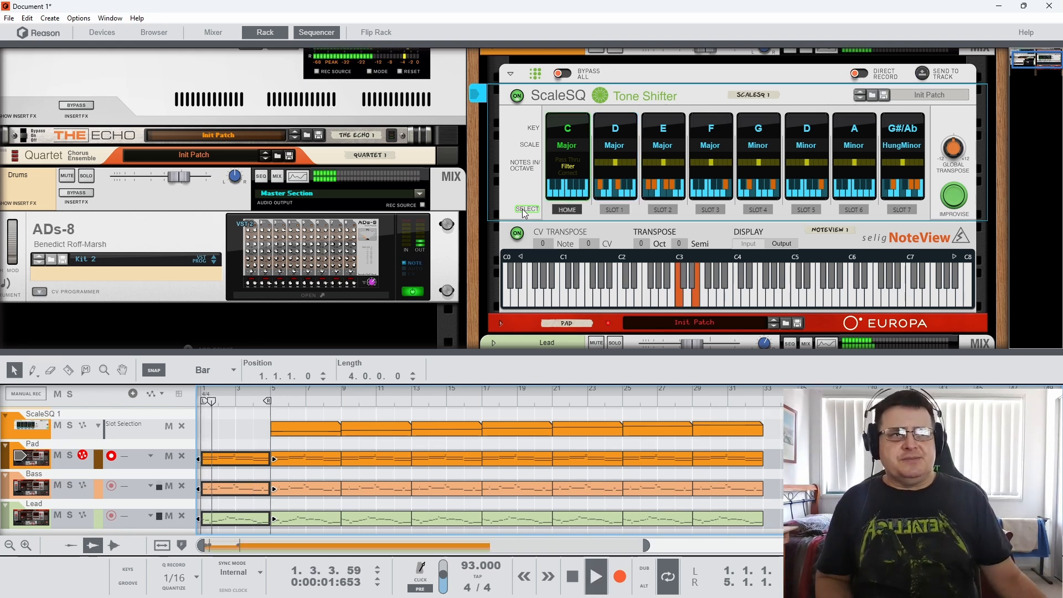
click(665, 212)
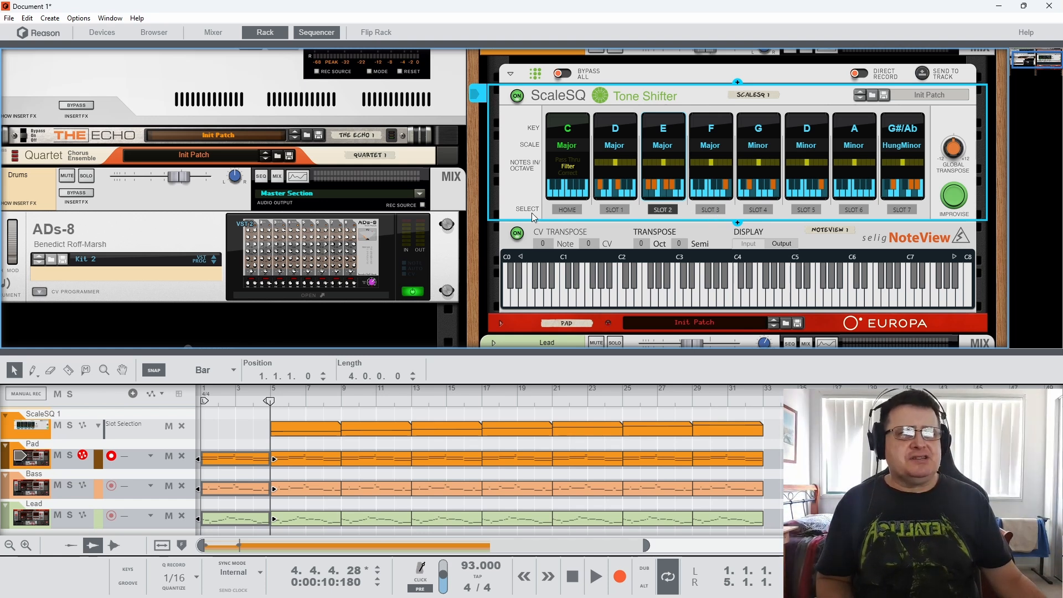
click(565, 208)
key(space)
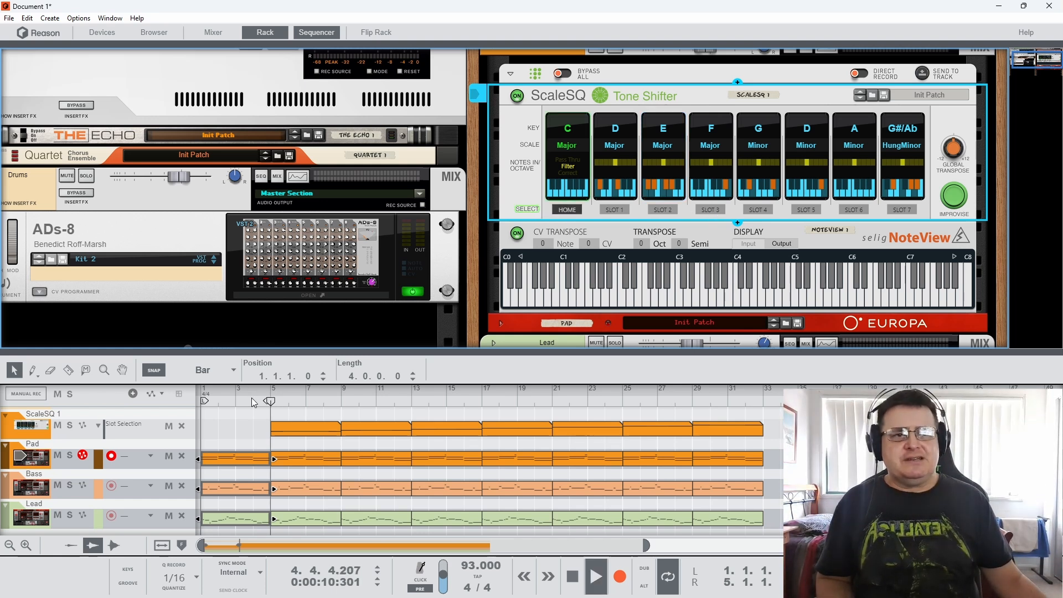
click(713, 209)
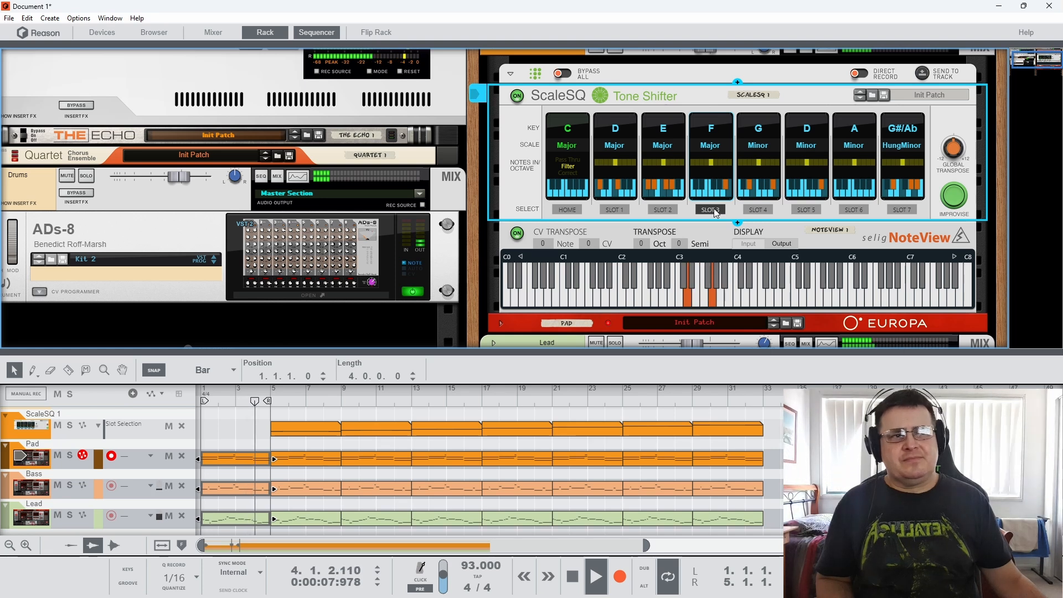
key(space)
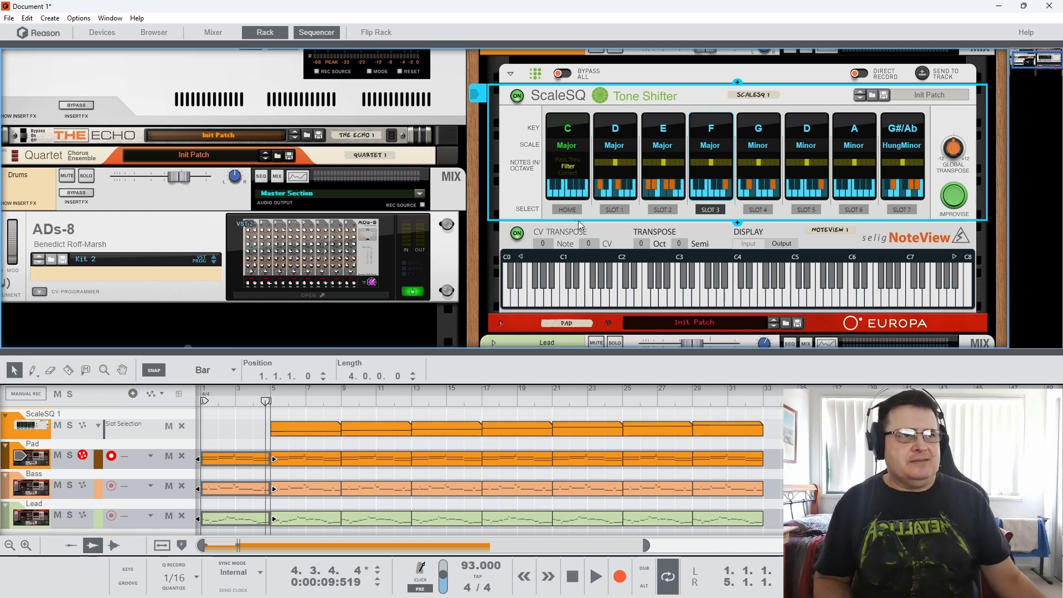
Switch ScaleSQ to the Home slot and check the options for the device, slot-selection automation and Slot 1's key.
click(565, 210)
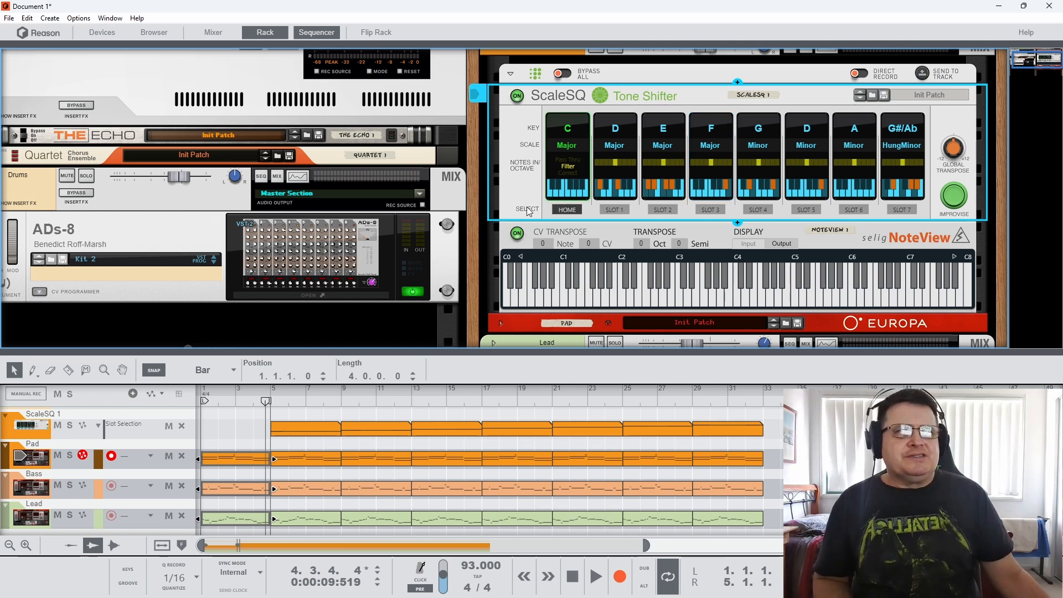
right_click(573, 210)
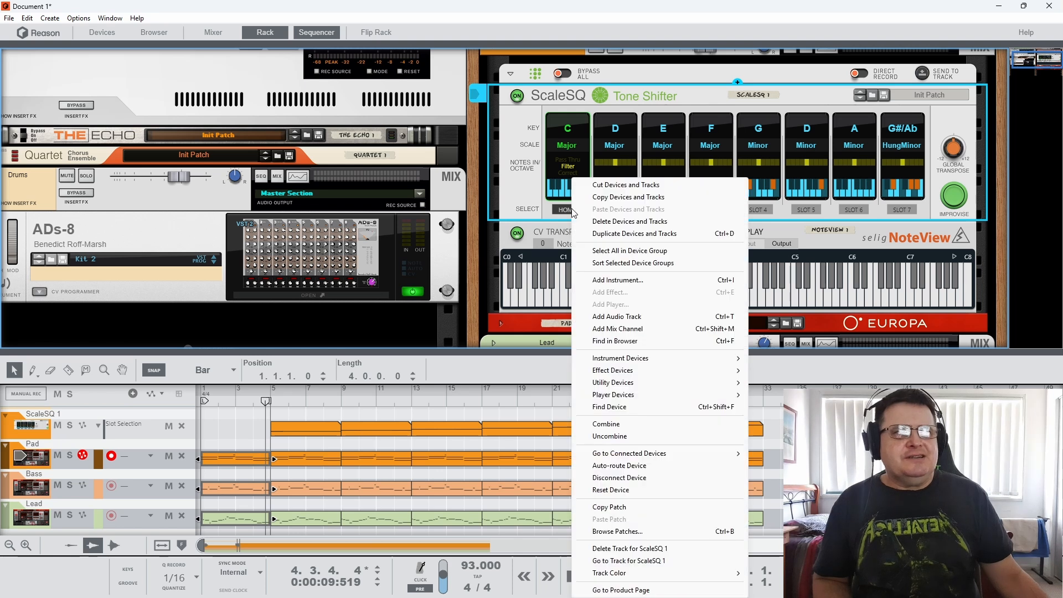
click(518, 194)
right_click(523, 209)
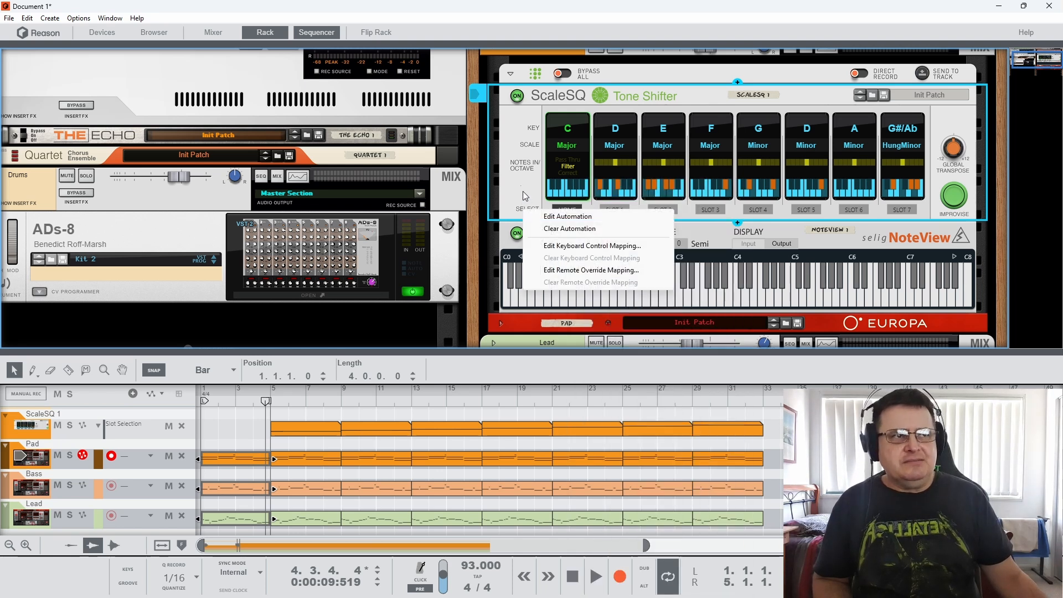
click(520, 184)
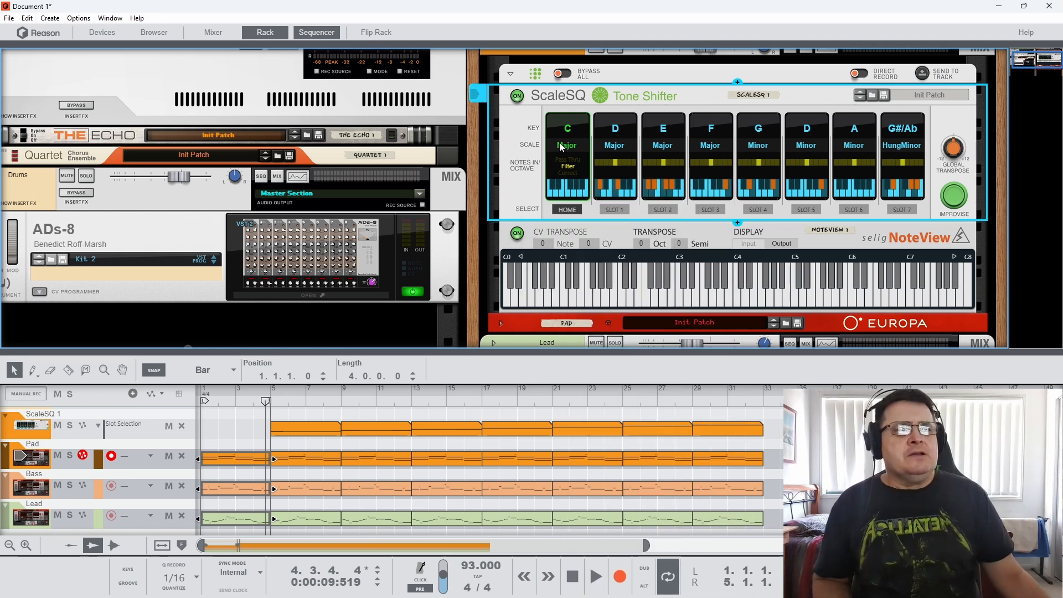
click(619, 131)
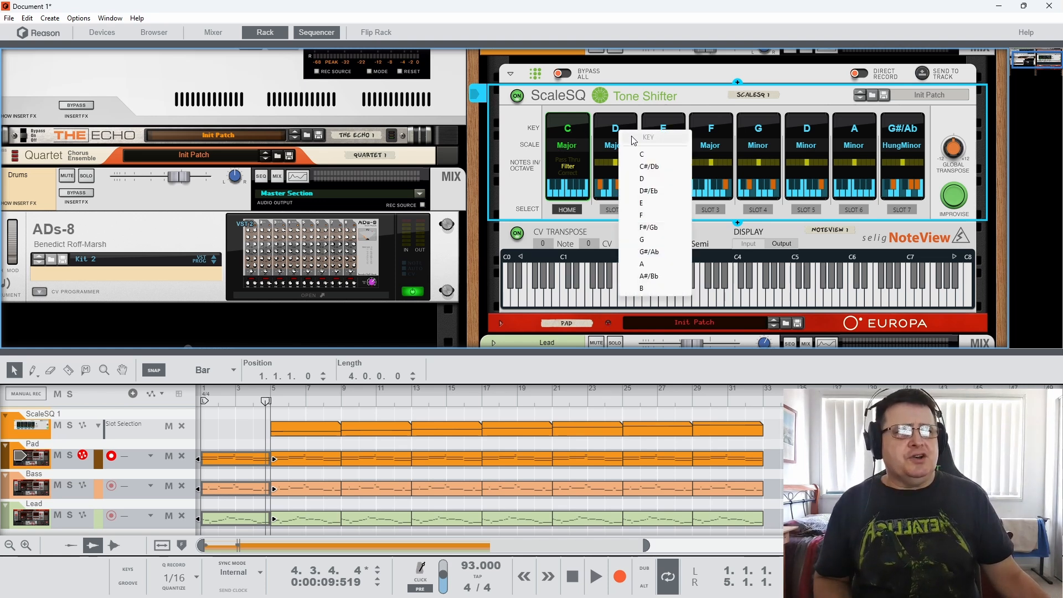
click(619, 138)
Add Slot 1 to the cleared ScaleSQ and set it to key D with the Lydian scale.
click(617, 140)
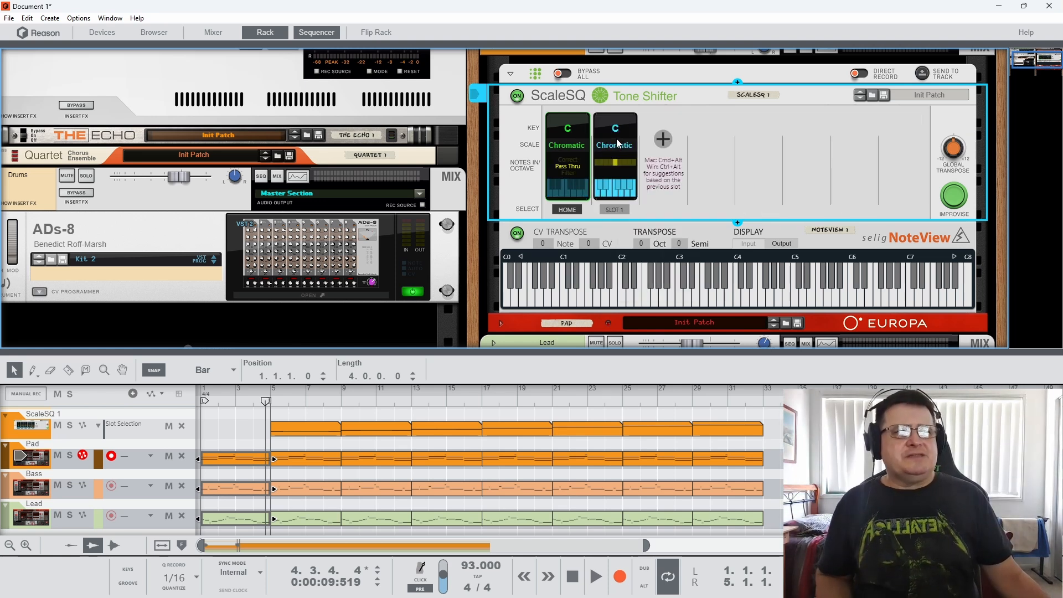
click(617, 134)
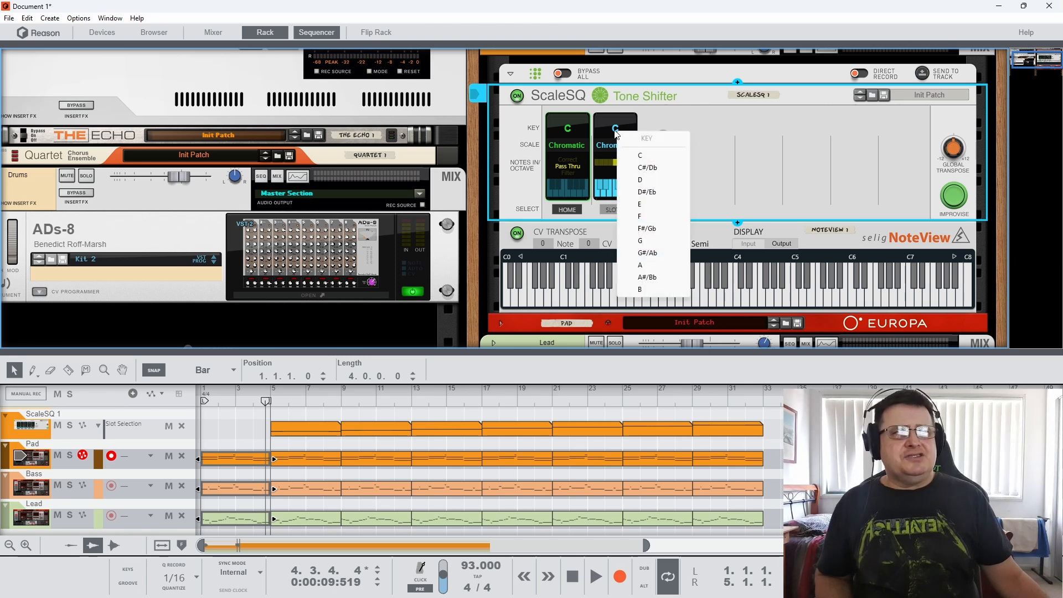
click(641, 181)
click(612, 148)
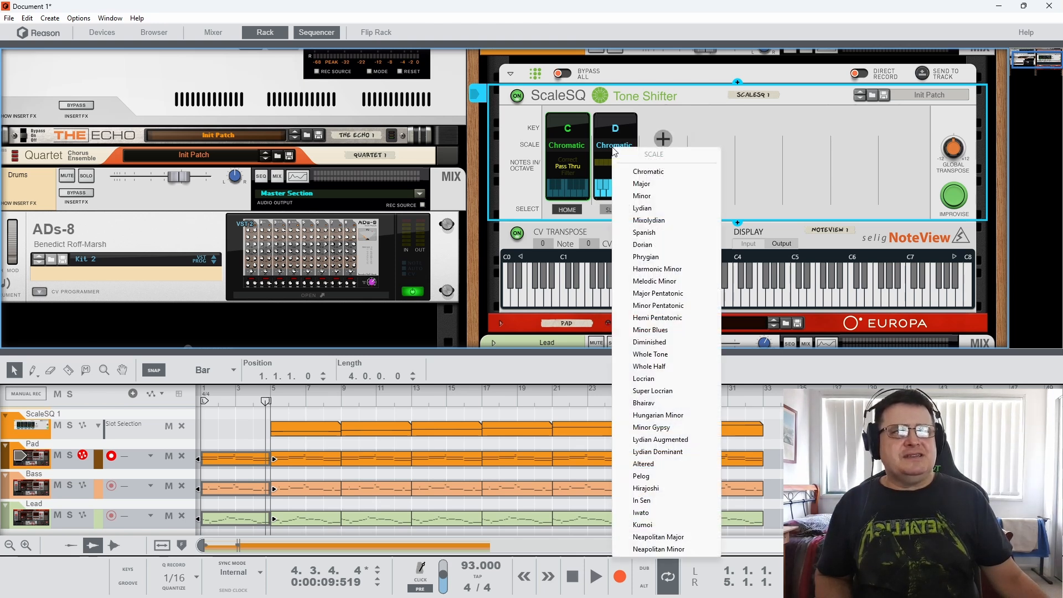
click(658, 208)
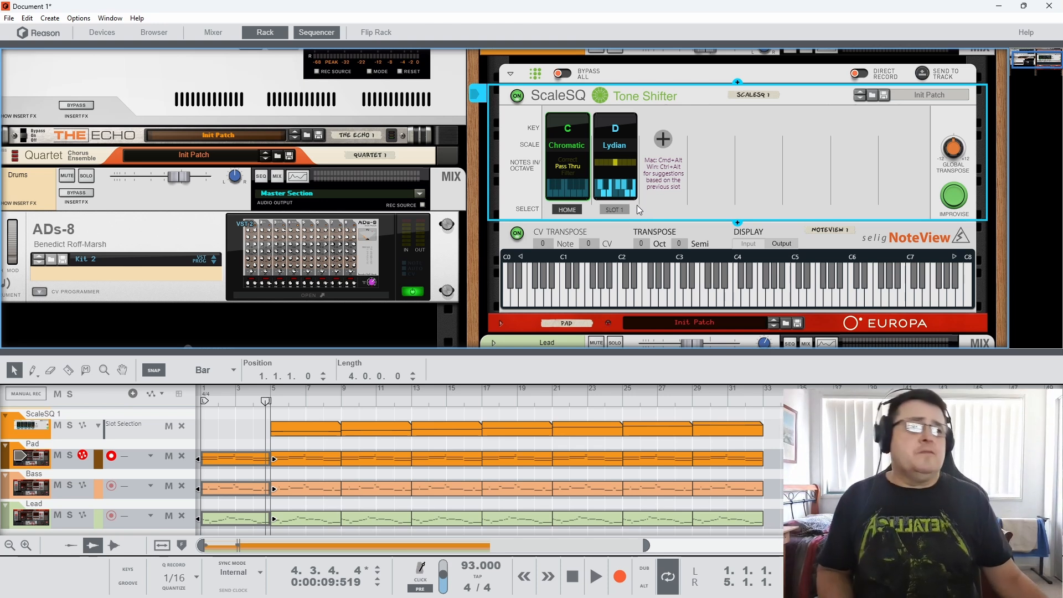
Play the loop while switching ScaleSQ to Slot 1, and remove Slot 1.
key(space)
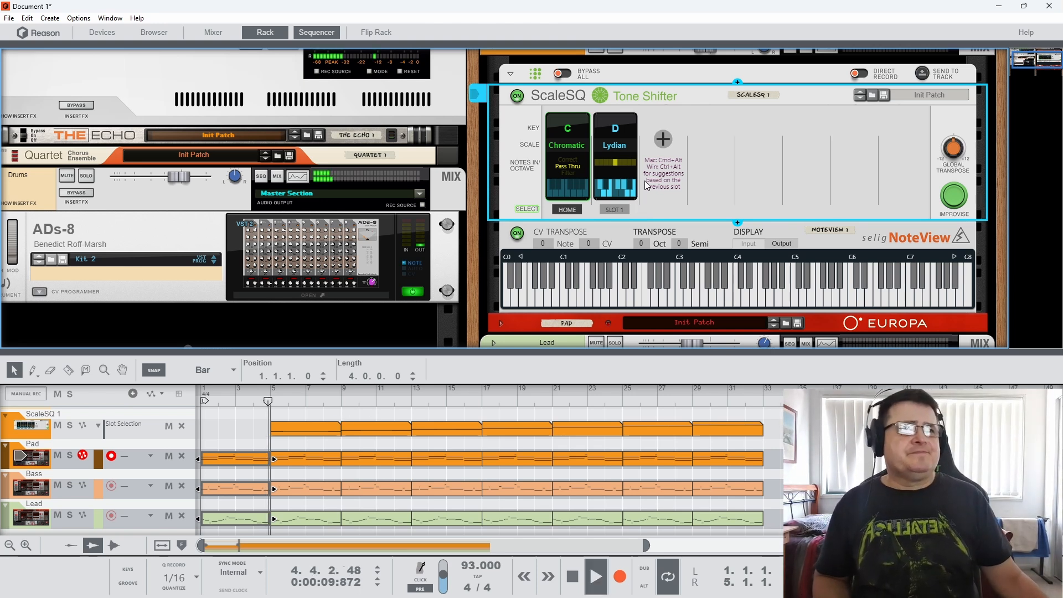
click(619, 209)
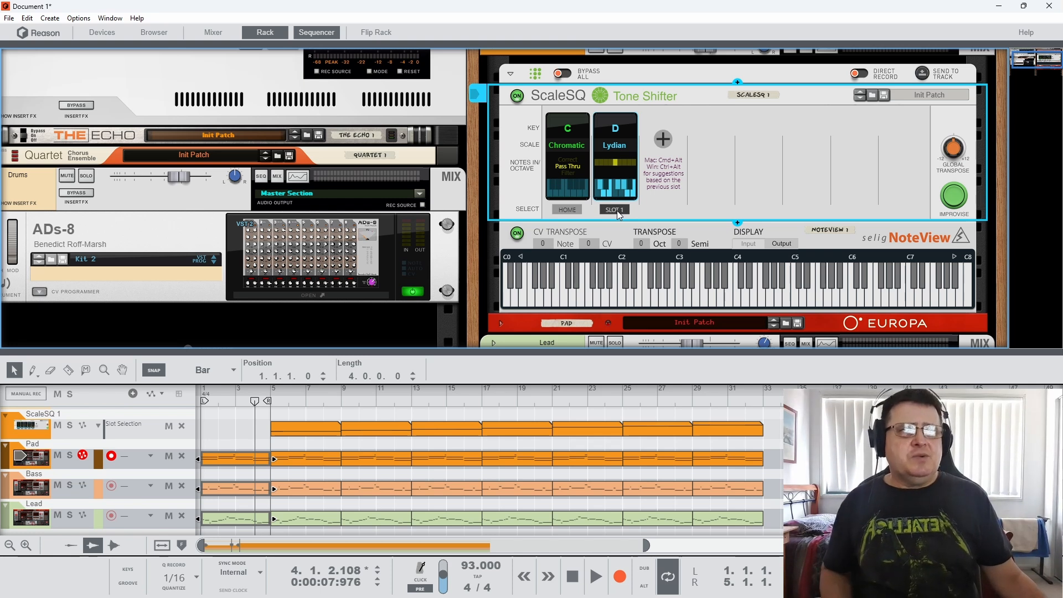
key(Delete)
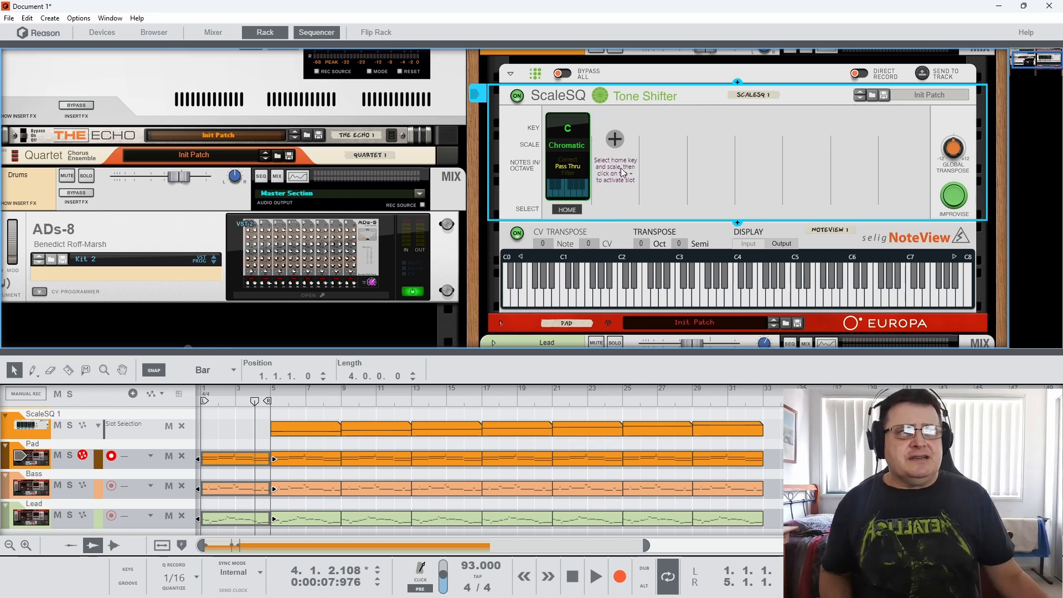
Add Slot 1 as C Major and look through the Parallel, Chromatic and Circle of 5th suggestions for Slot 2.
click(614, 139)
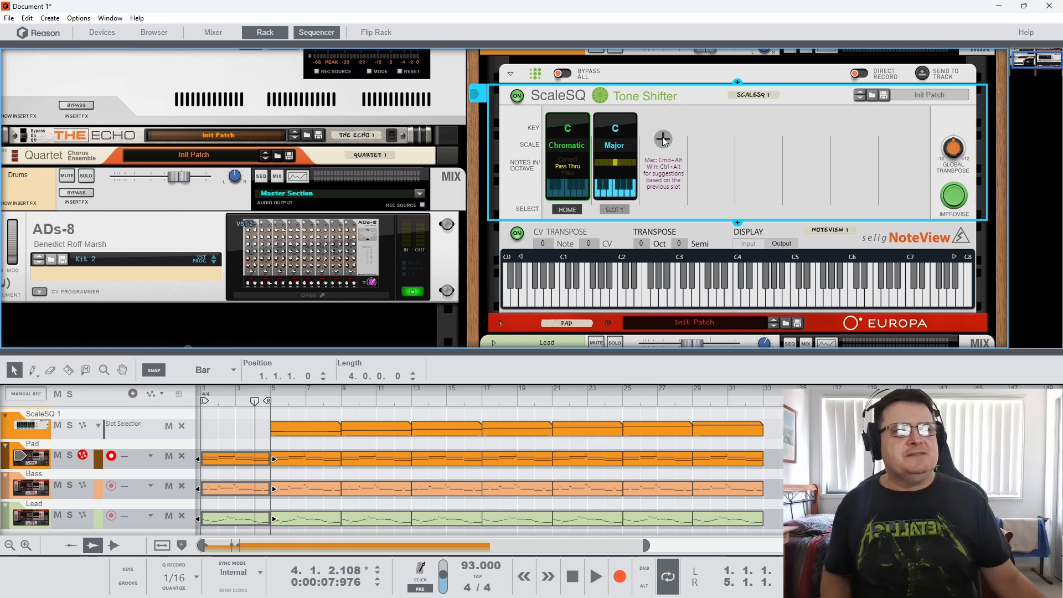
click(663, 140)
mouse_move(687, 158)
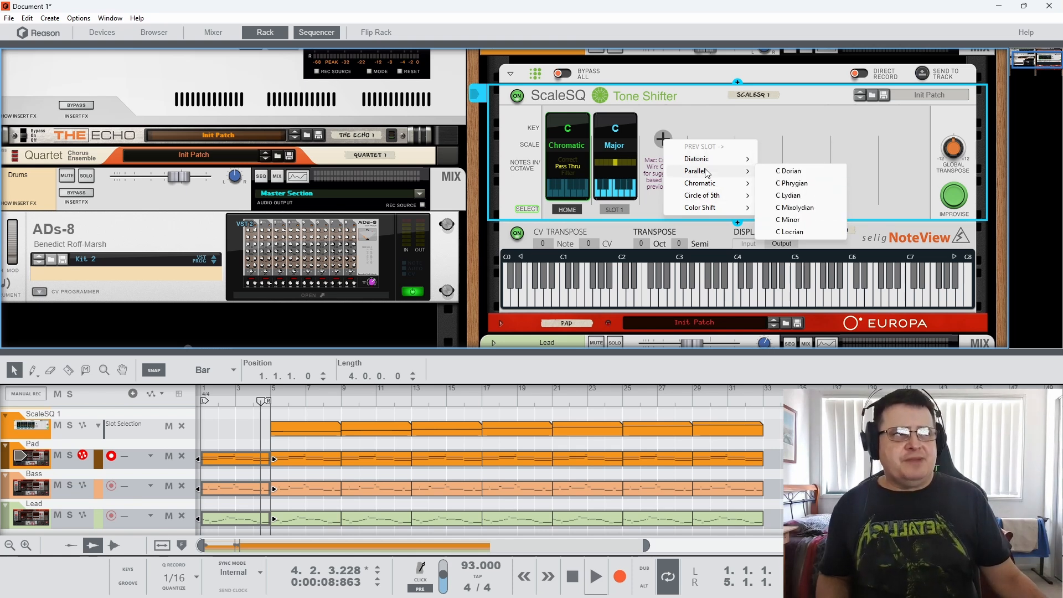
mouse_move(709, 190)
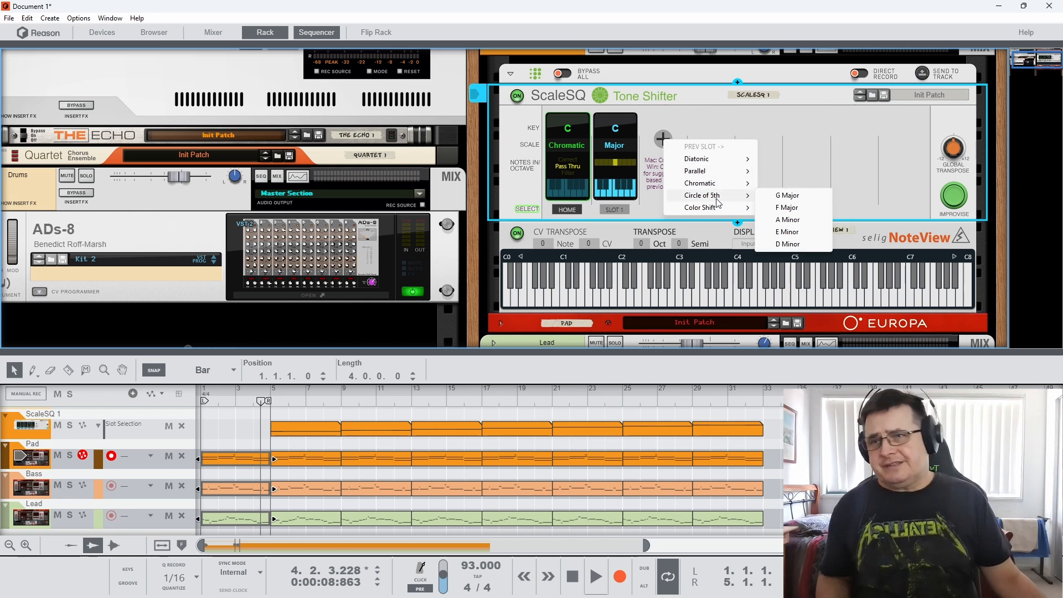
click(737, 161)
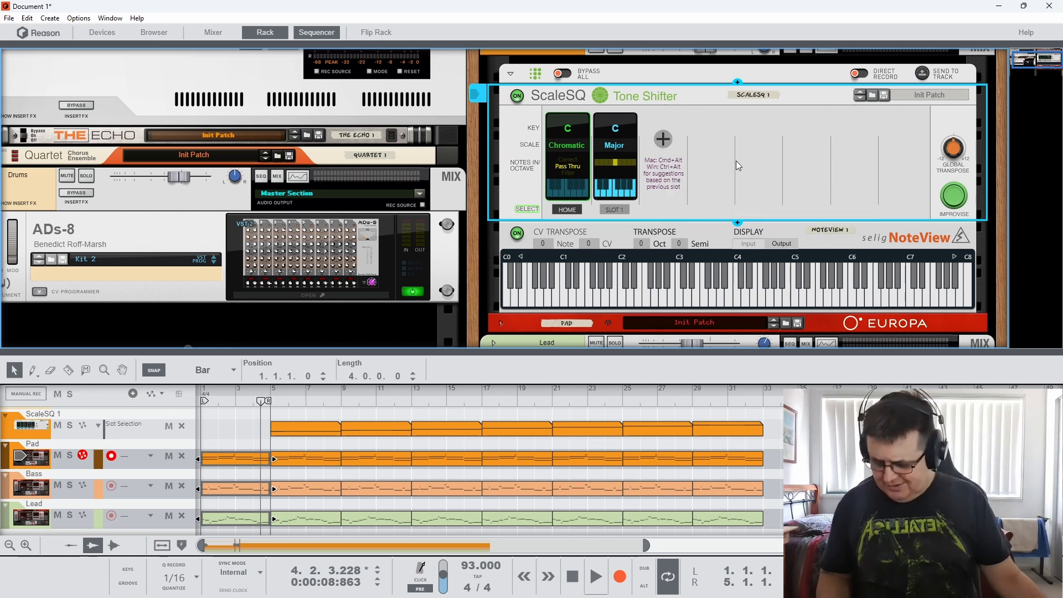
View the circle of fifths on ScaleSQ's rear side, and try the Color Shift suggestion E Major for Slot 2.
key(Tab)
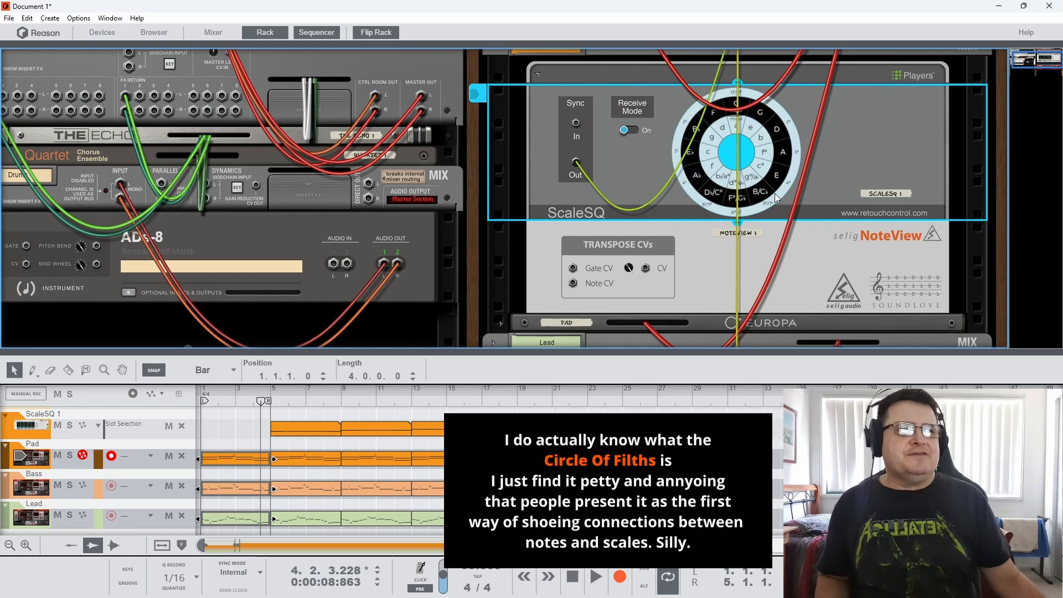
key(Tab)
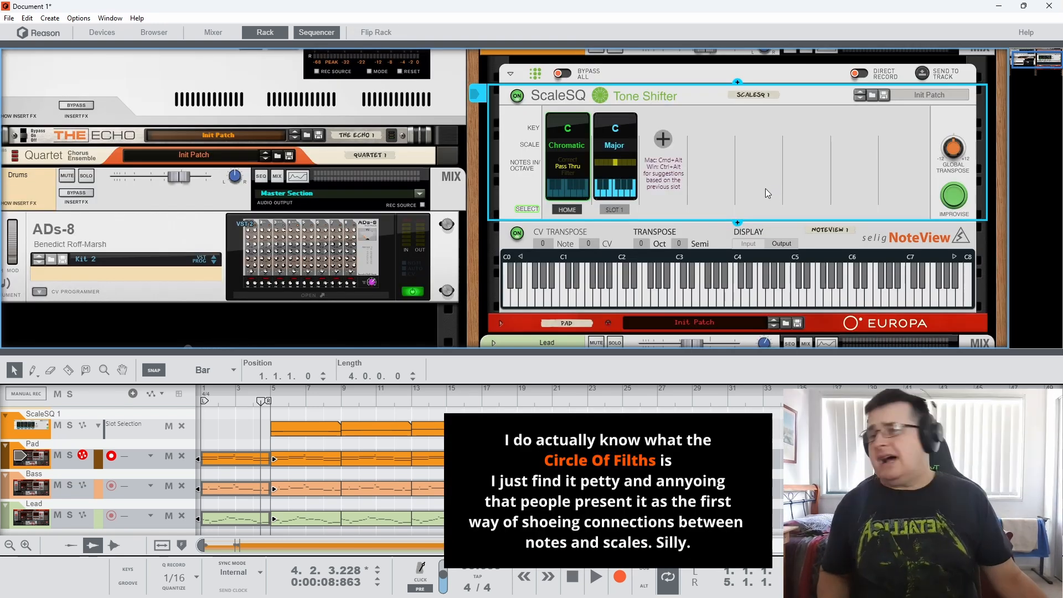
click(667, 141)
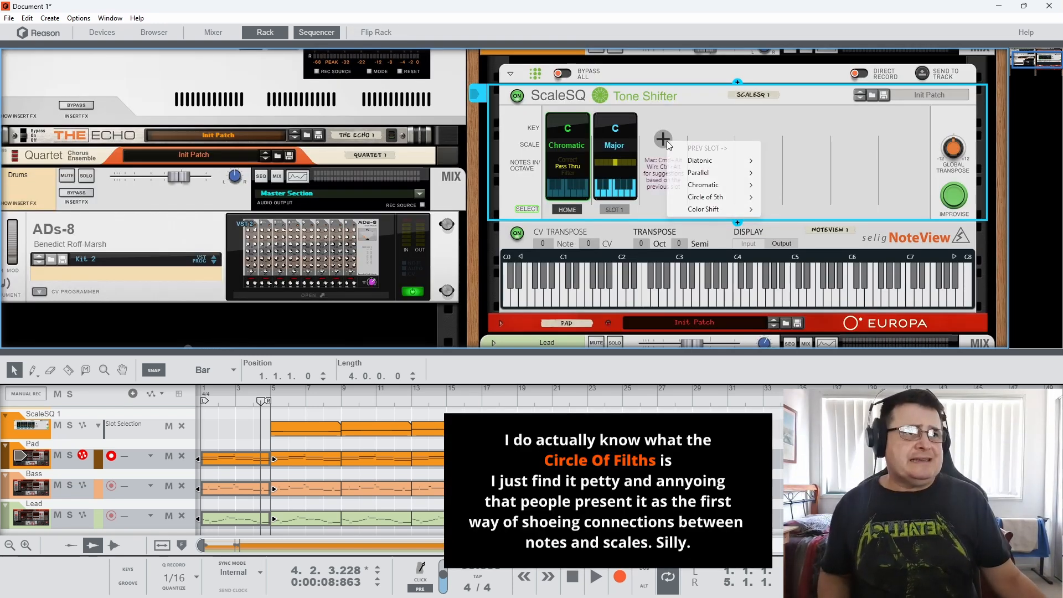
mouse_move(732, 211)
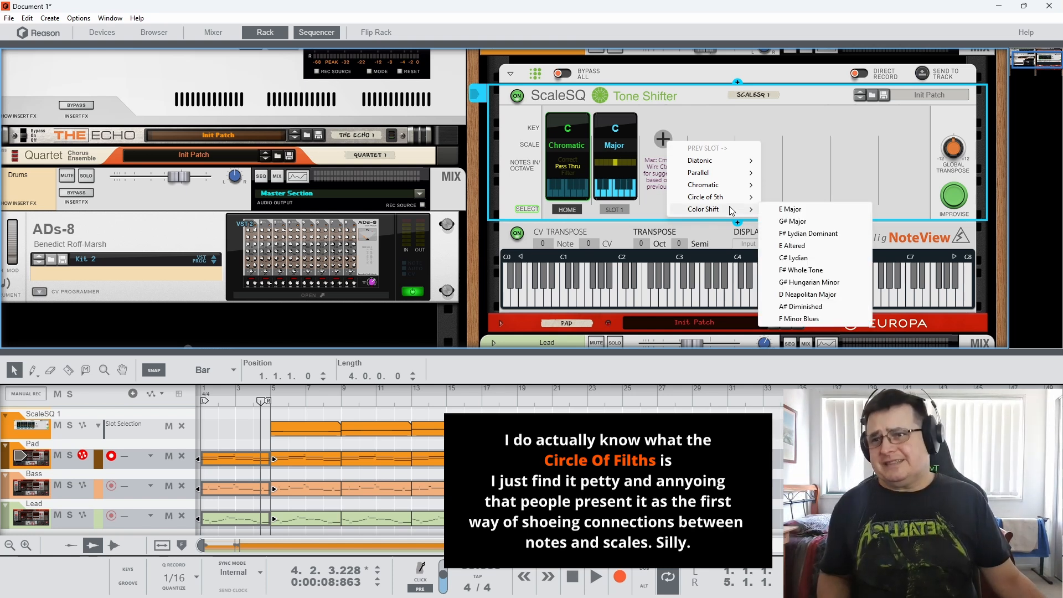
click(791, 211)
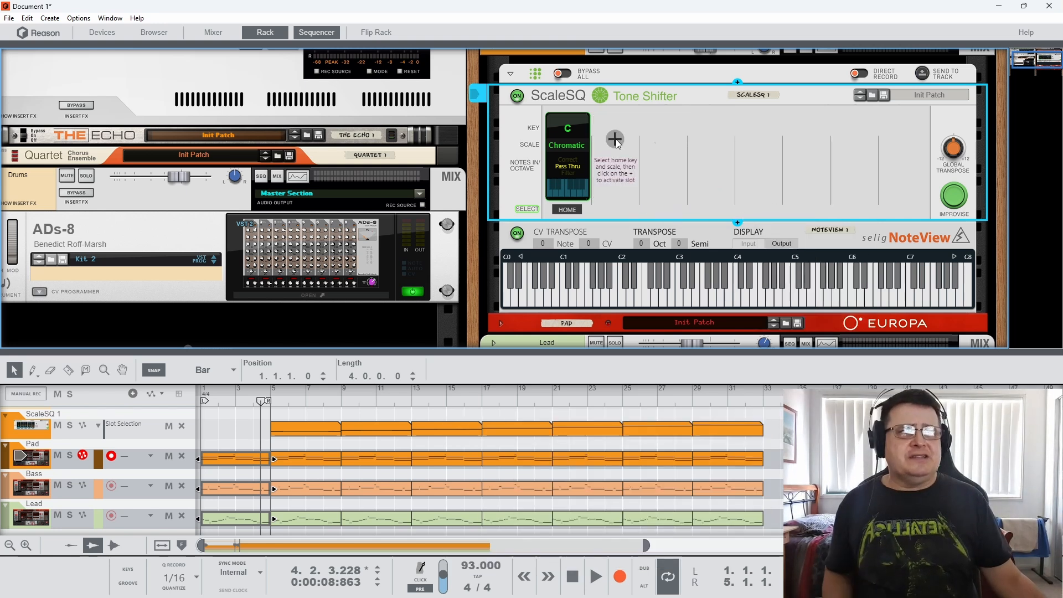
Add a new Slot 1 beside the Chromatic Home slot and reset it.
click(616, 139)
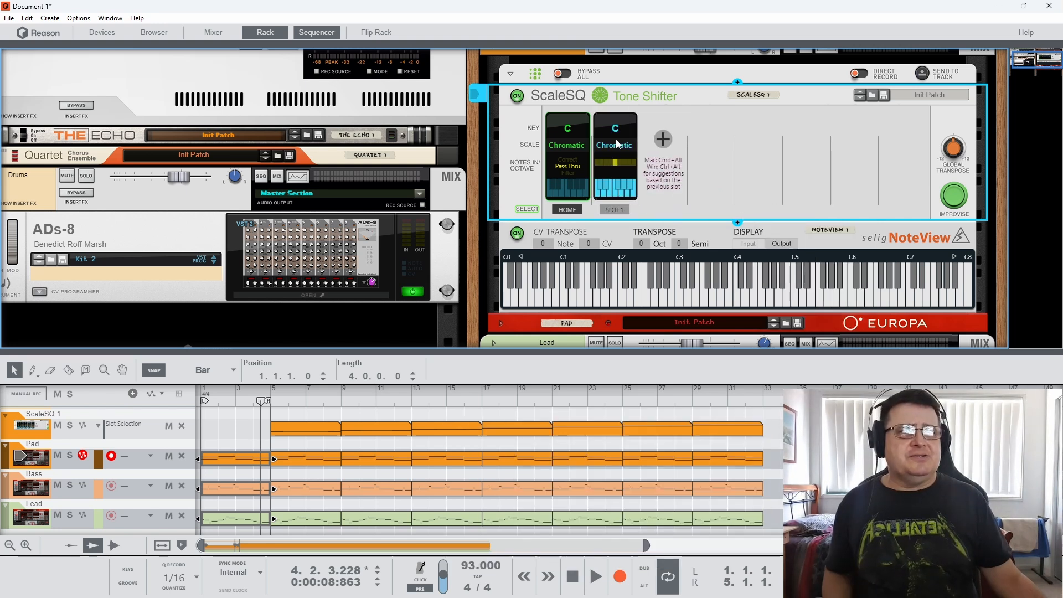
right_click(629, 121)
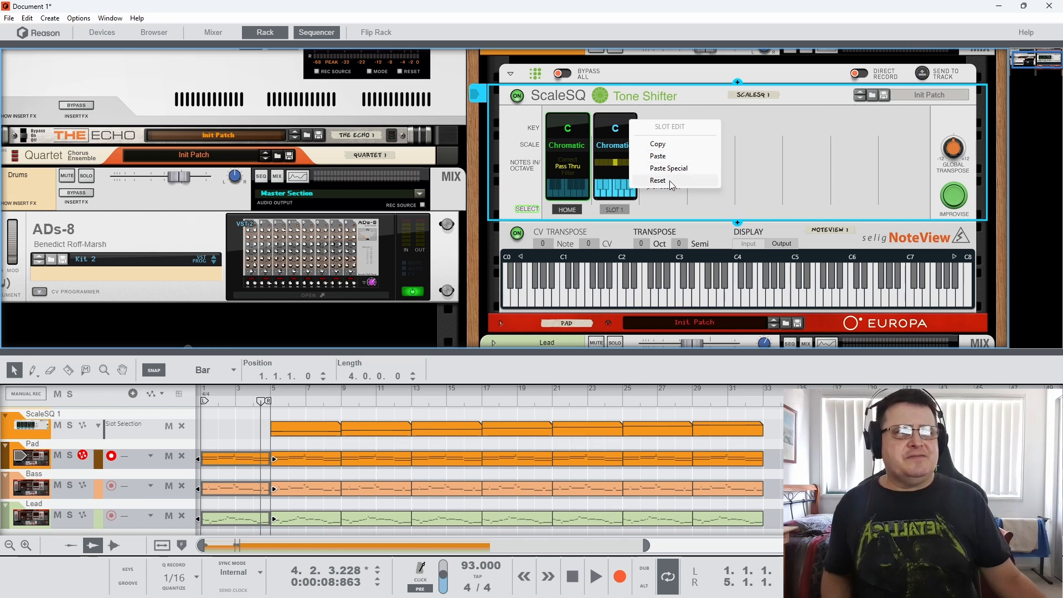
click(670, 181)
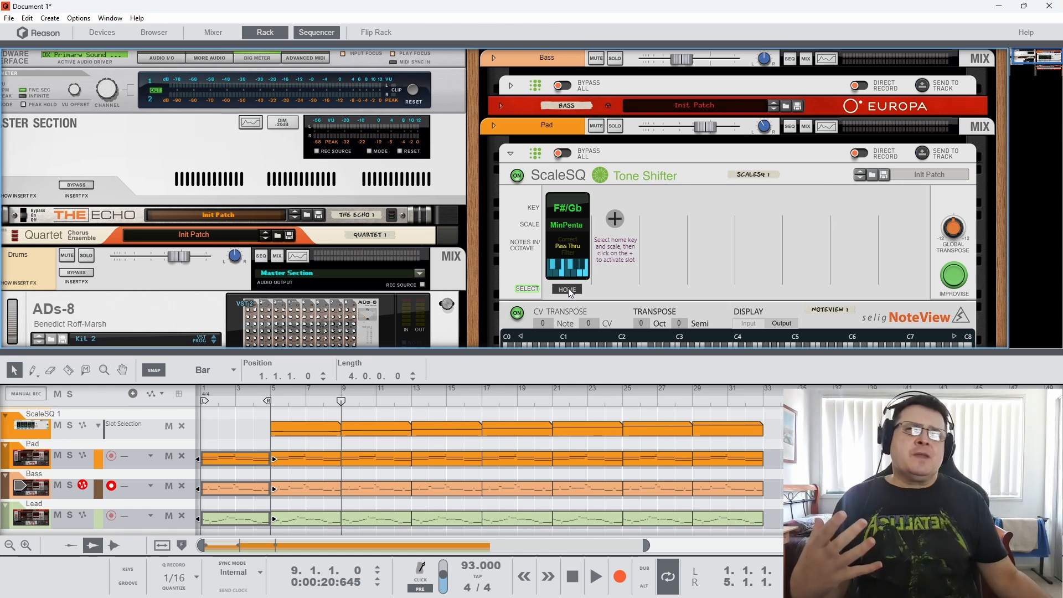
Return the song position to bar 1 and set the Home slot's scale to Super Locrian.
mouse_move(343, 405)
mouse_down()
mouse_move(771, 401)
mouse_move(270, 400)
mouse_up()
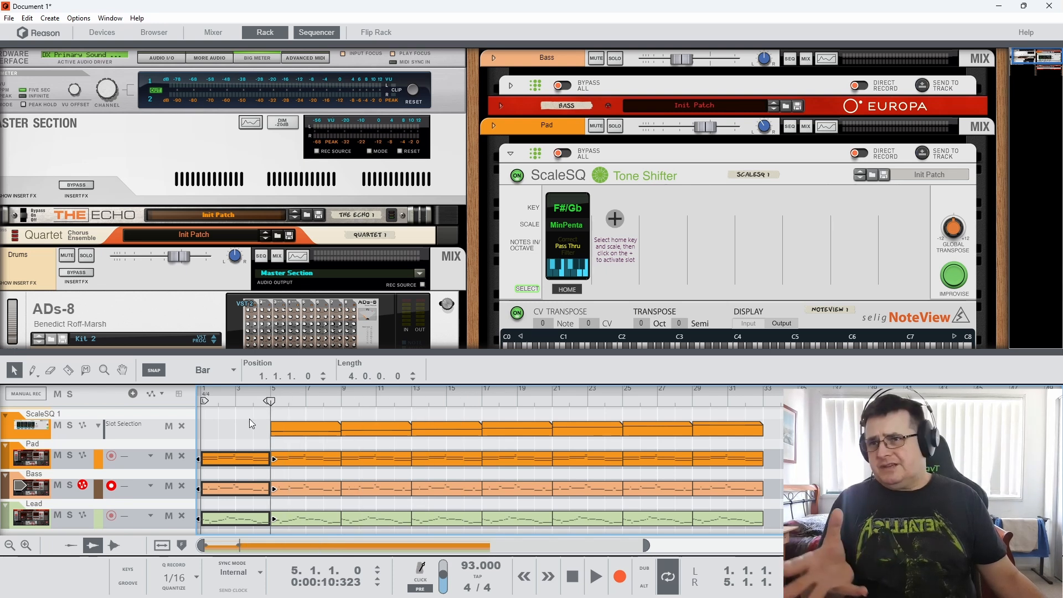
click(205, 402)
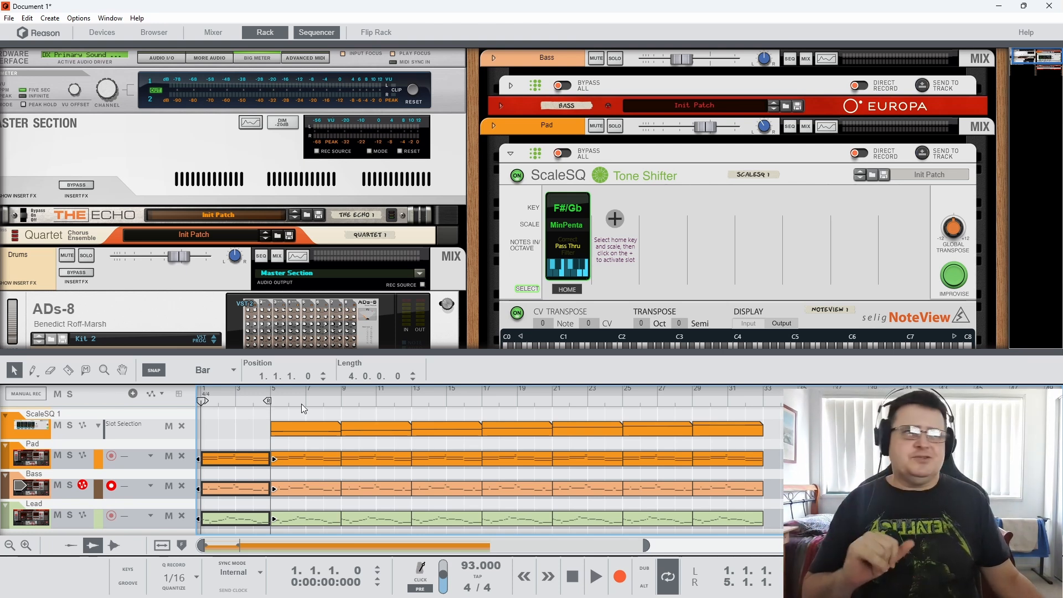
click(566, 228)
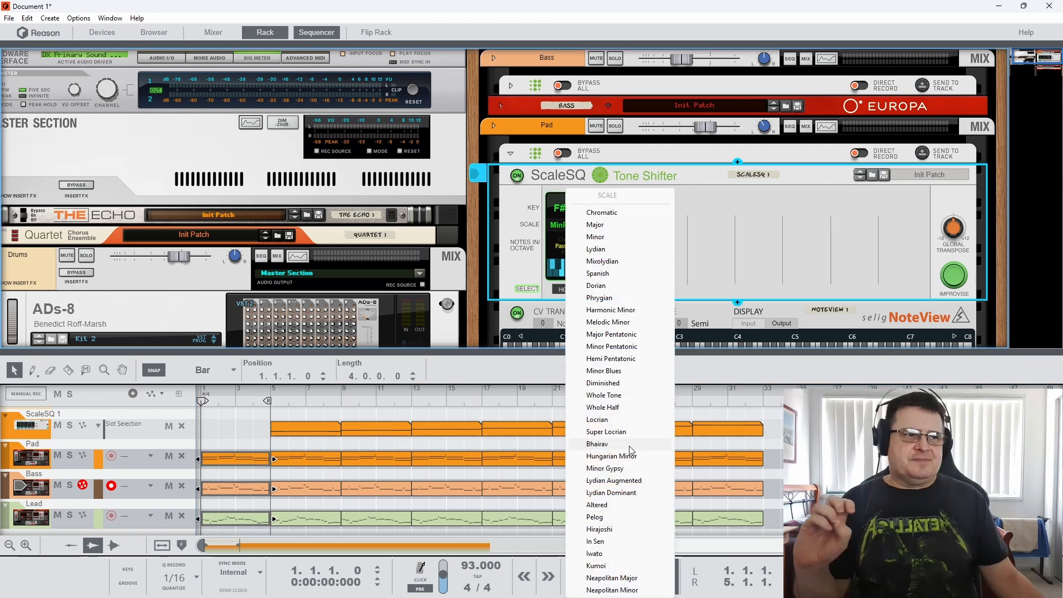
click(609, 432)
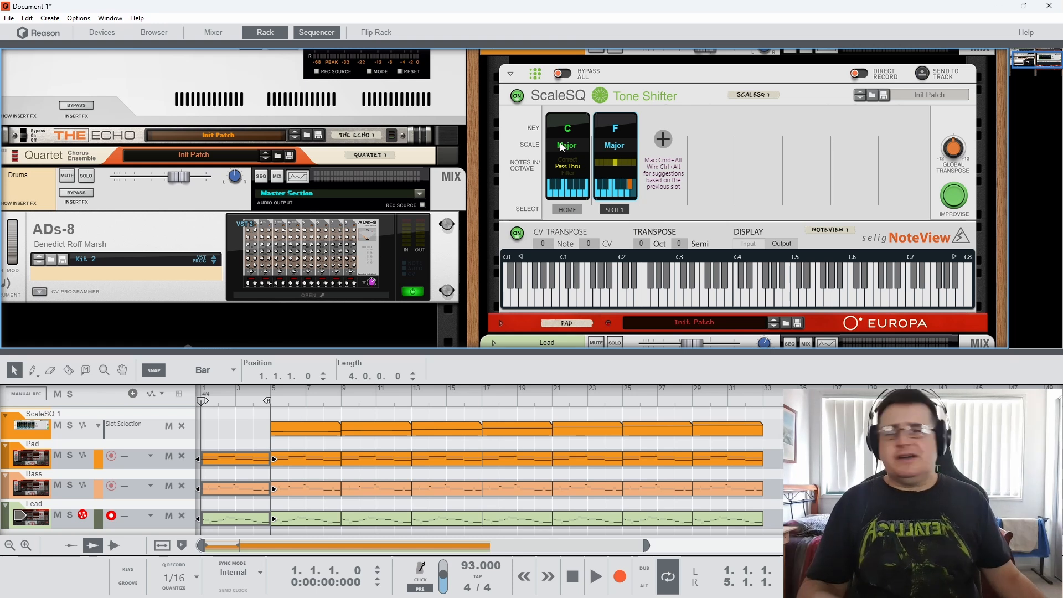
Activate the Home slot with the Chromatic scale and select the Pad's Europa instrument.
click(567, 209)
click(568, 145)
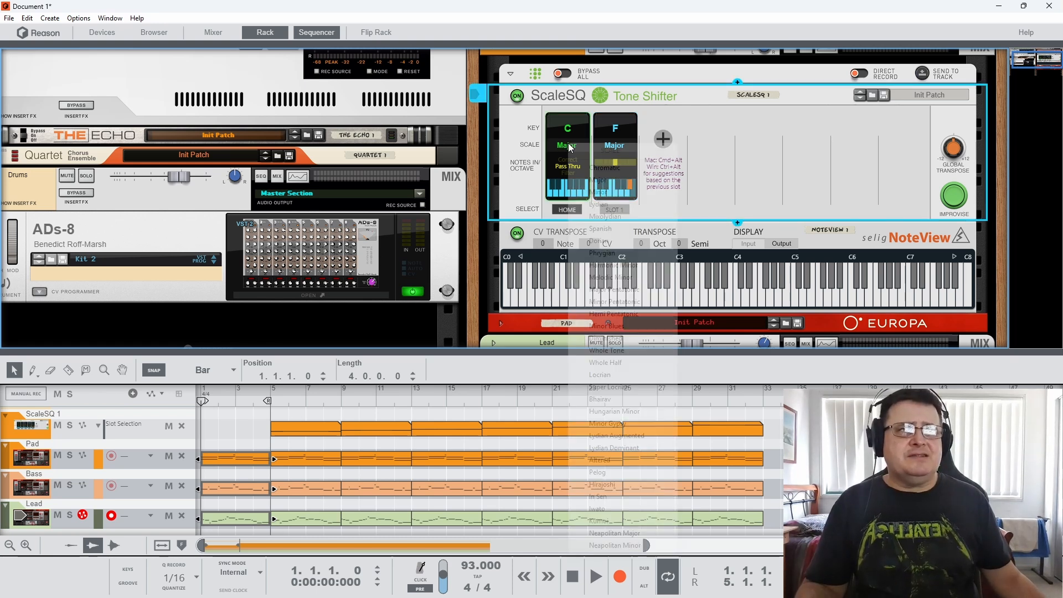
click(603, 168)
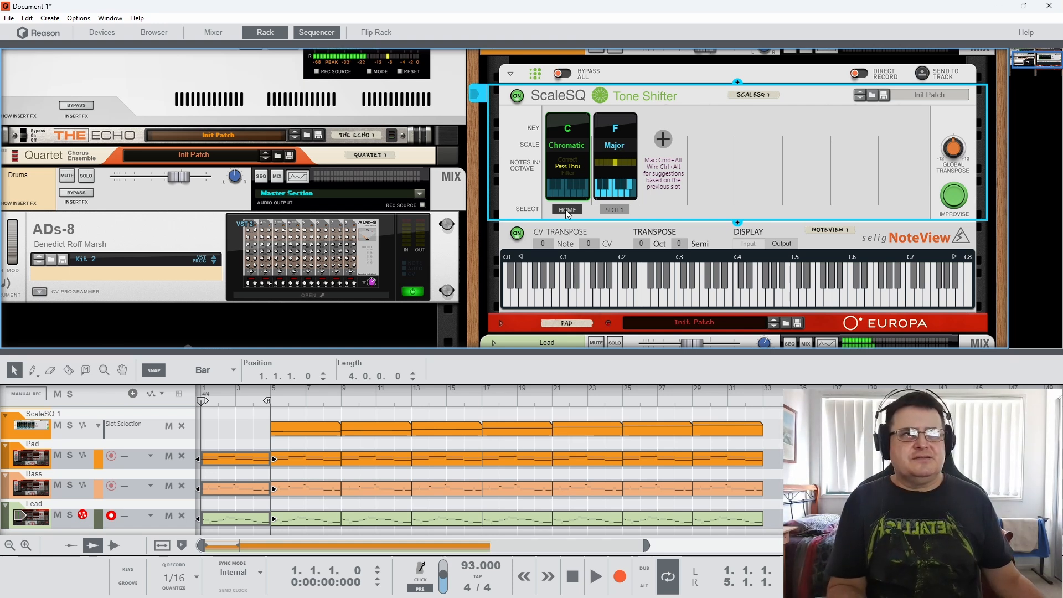
click(475, 323)
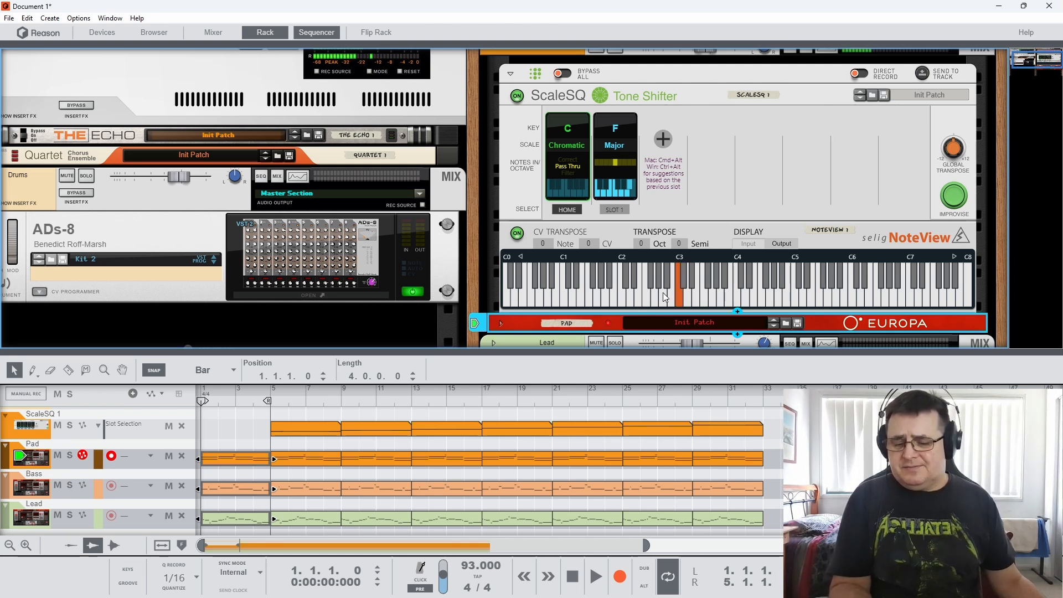
Set Slot 1's key to D and its scale to Spanish, trying Lydian first.
click(614, 147)
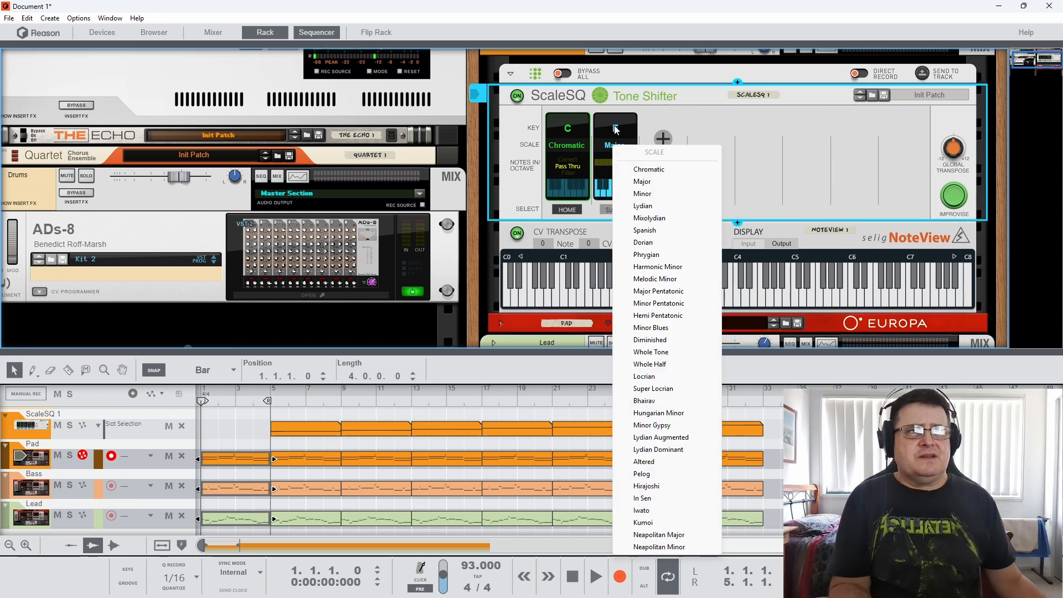
click(619, 137)
click(637, 175)
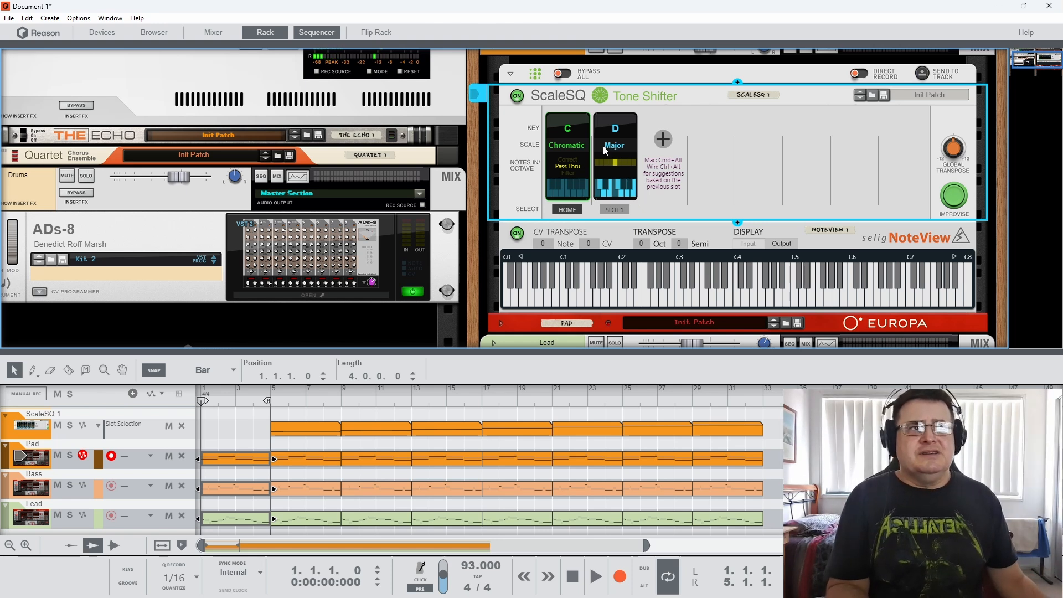
click(613, 146)
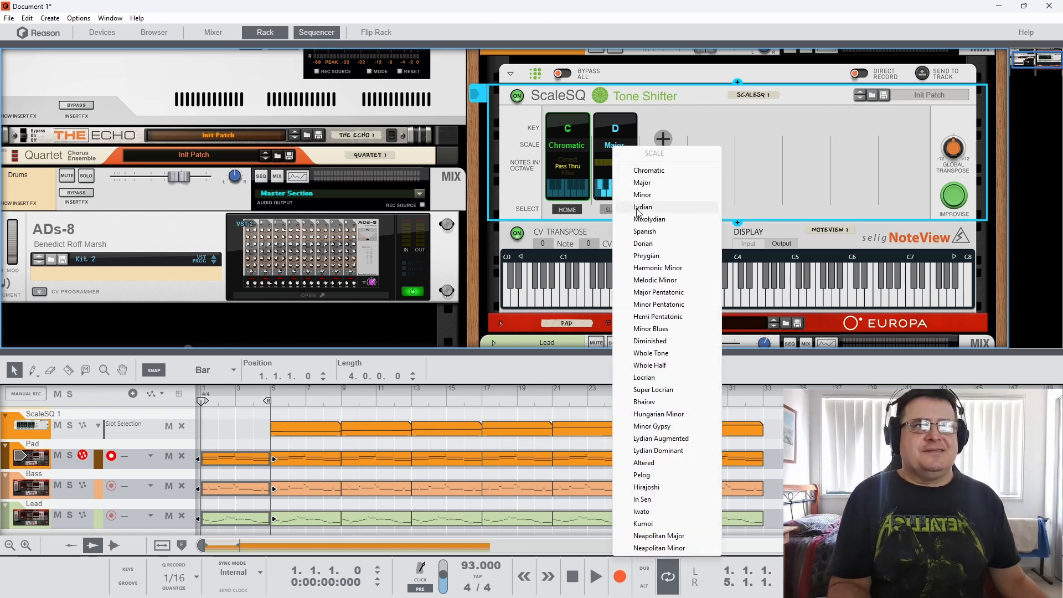
click(638, 208)
click(613, 146)
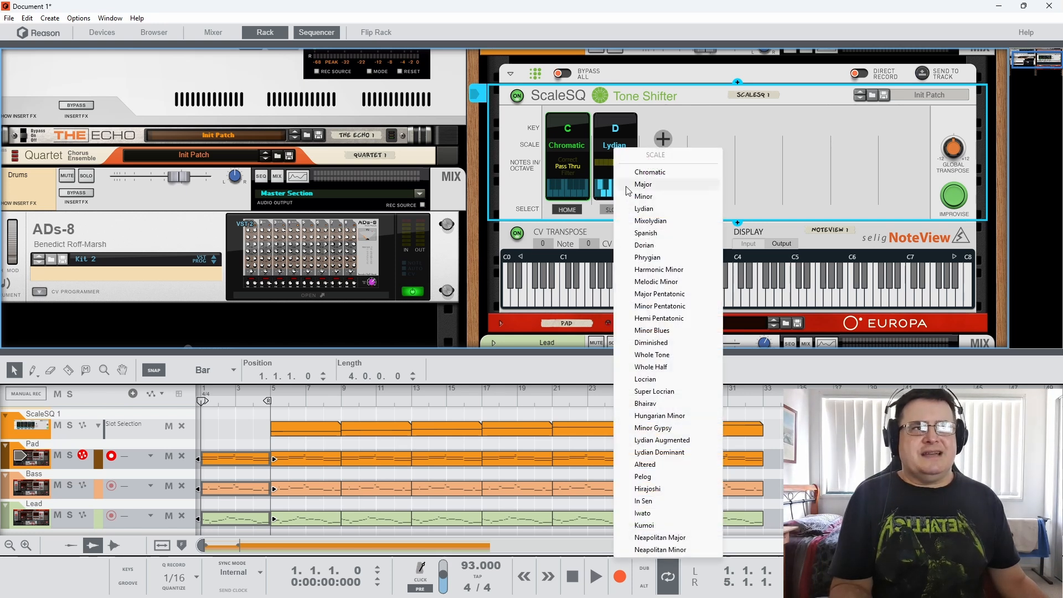
click(643, 234)
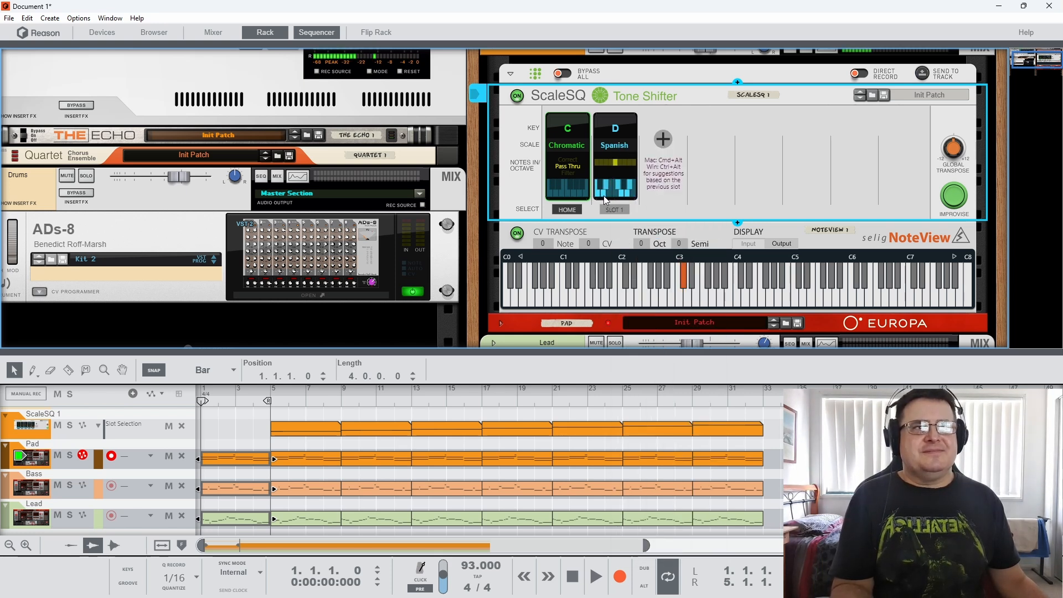
Compare Slot 1's D Spanish scale with the Chromatic Home slot by alternating the active slot, ending on Home.
click(613, 211)
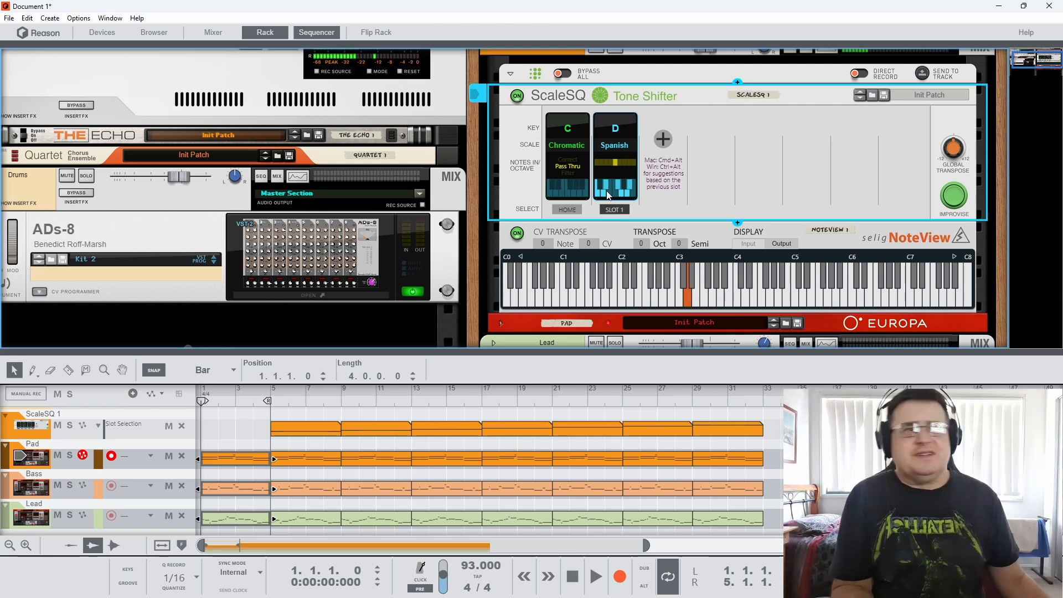
click(568, 211)
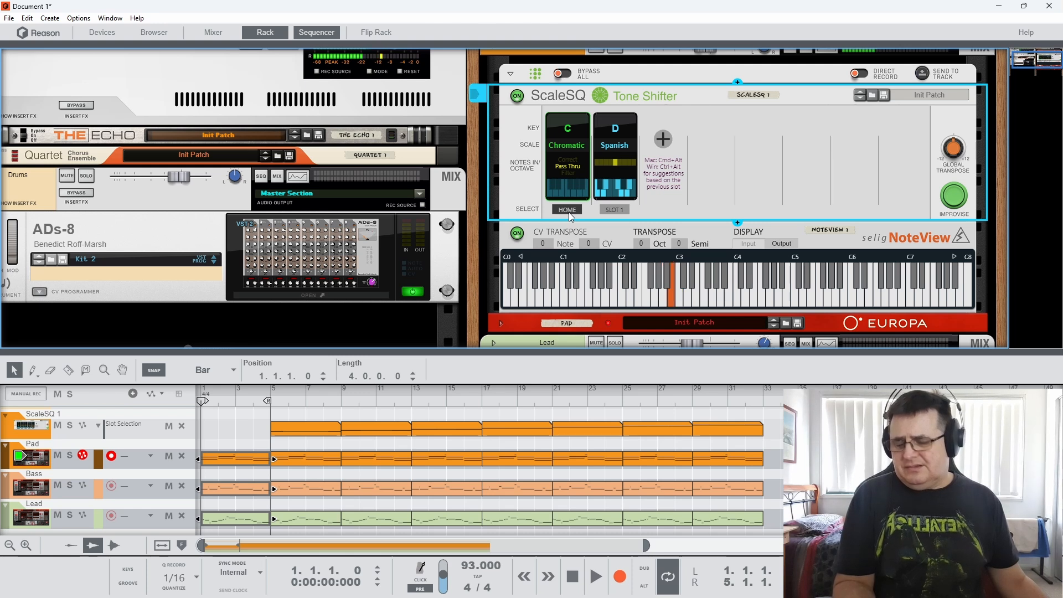
click(617, 210)
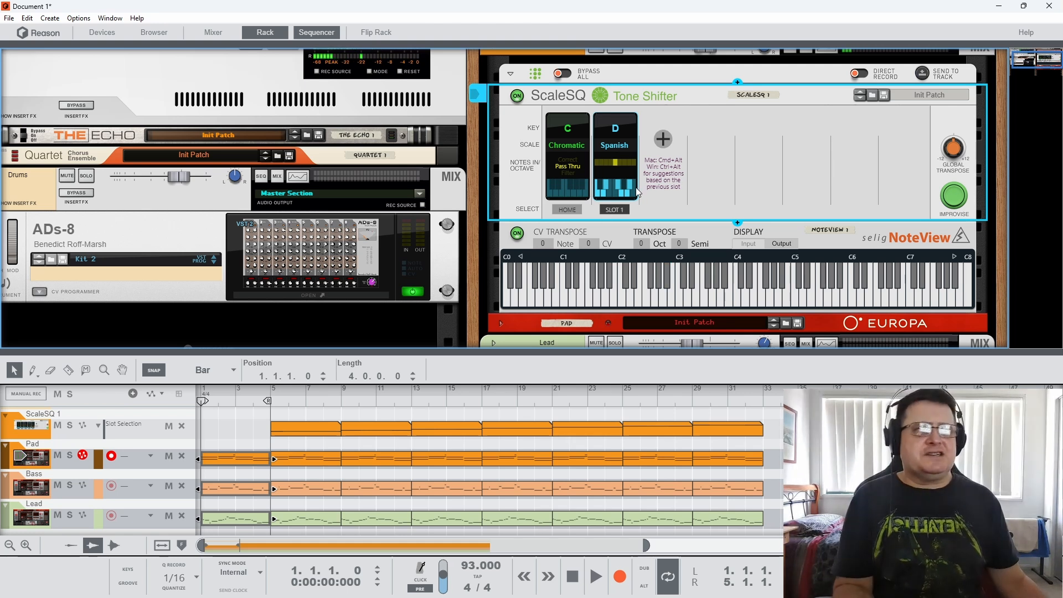
click(576, 211)
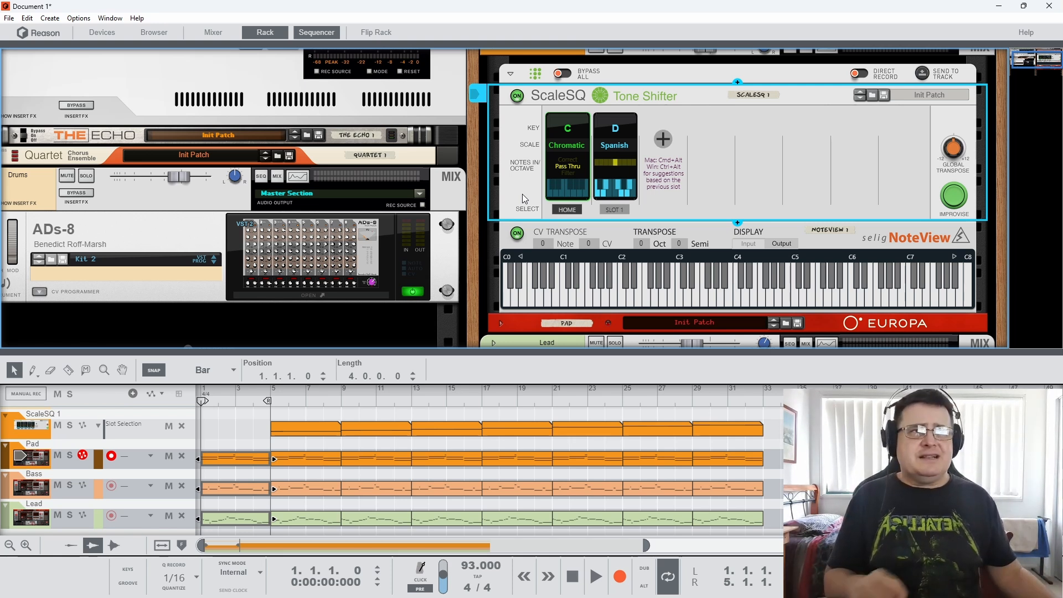
Add a Scales & Chords player directly below ScaleSQ 1 and turn ScaleSQ 1 off.
right_click(673, 101)
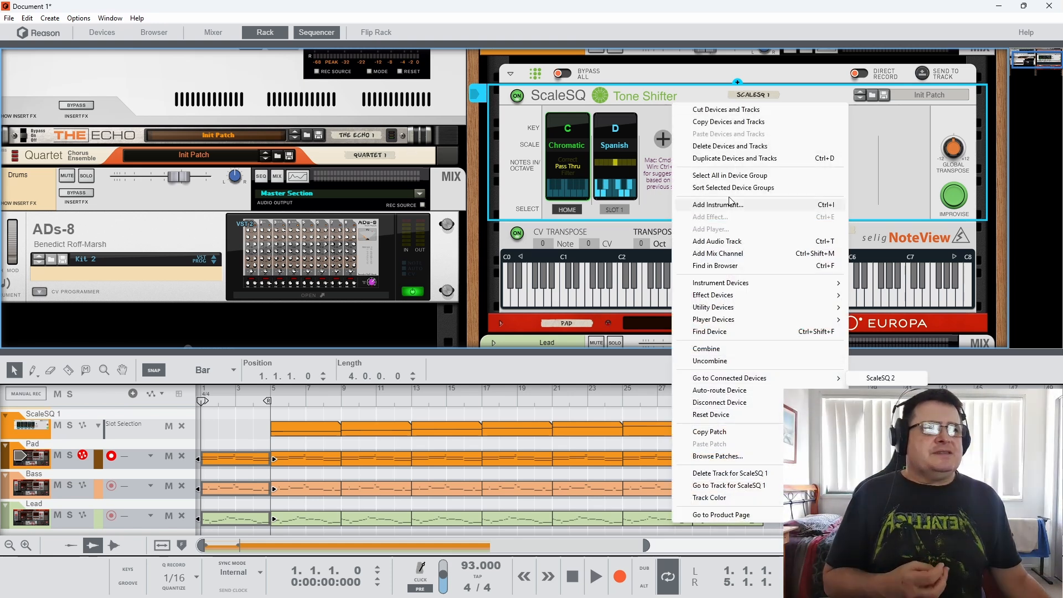
mouse_move(742, 321)
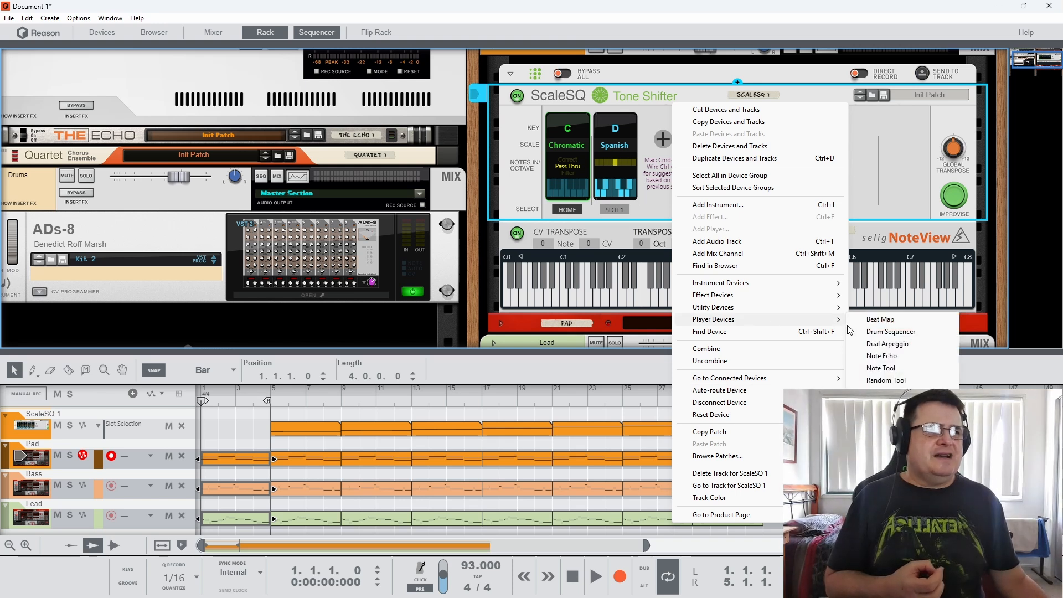
click(886, 393)
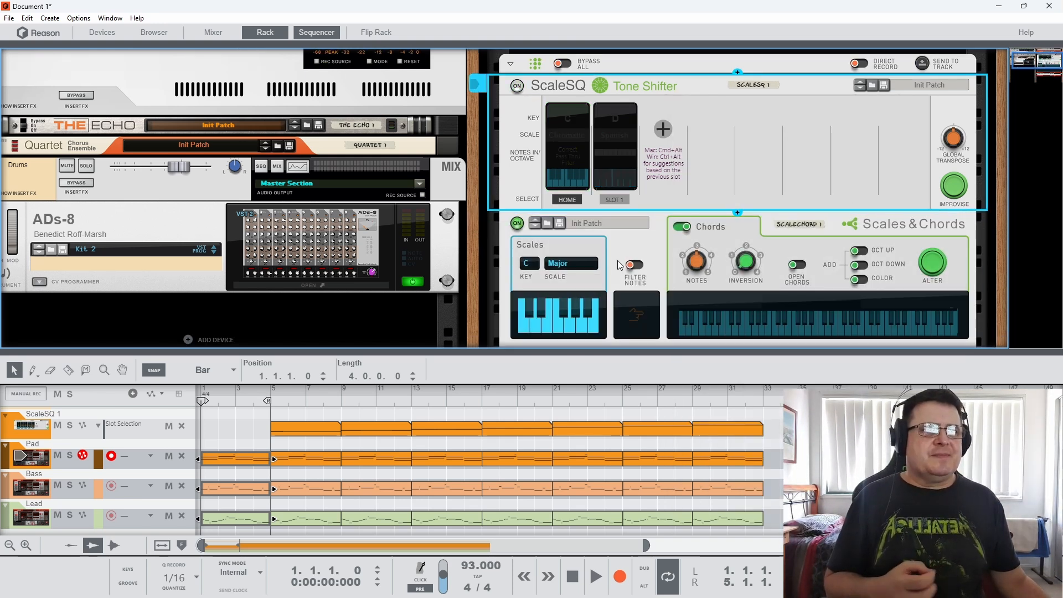
scroll(620, 264, down, 2)
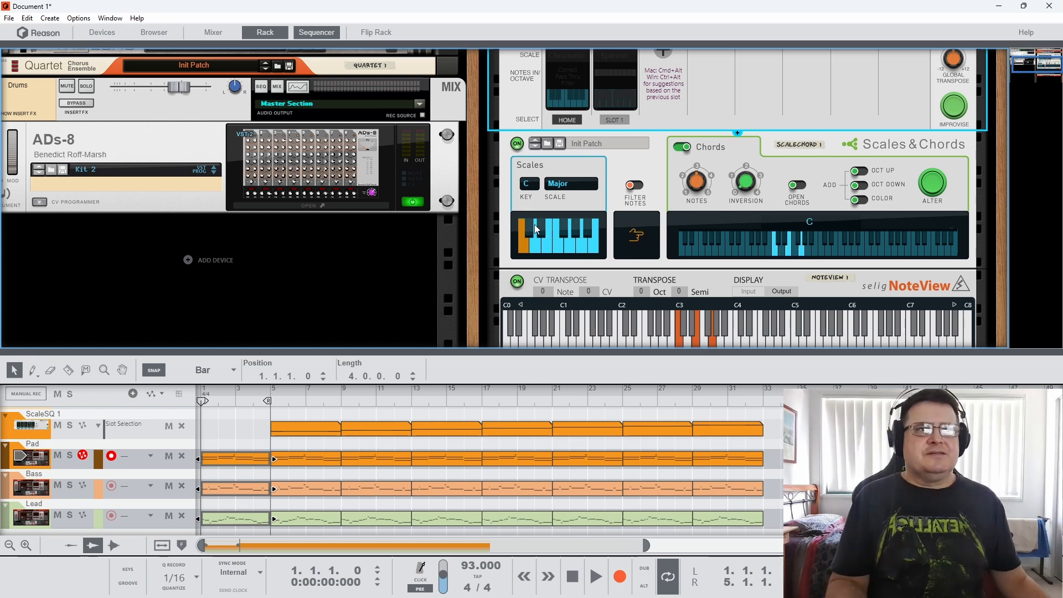
In Scales & Chords, turn Filter Notes on and Chords off, and set the key to E with a Custom scale.
click(637, 186)
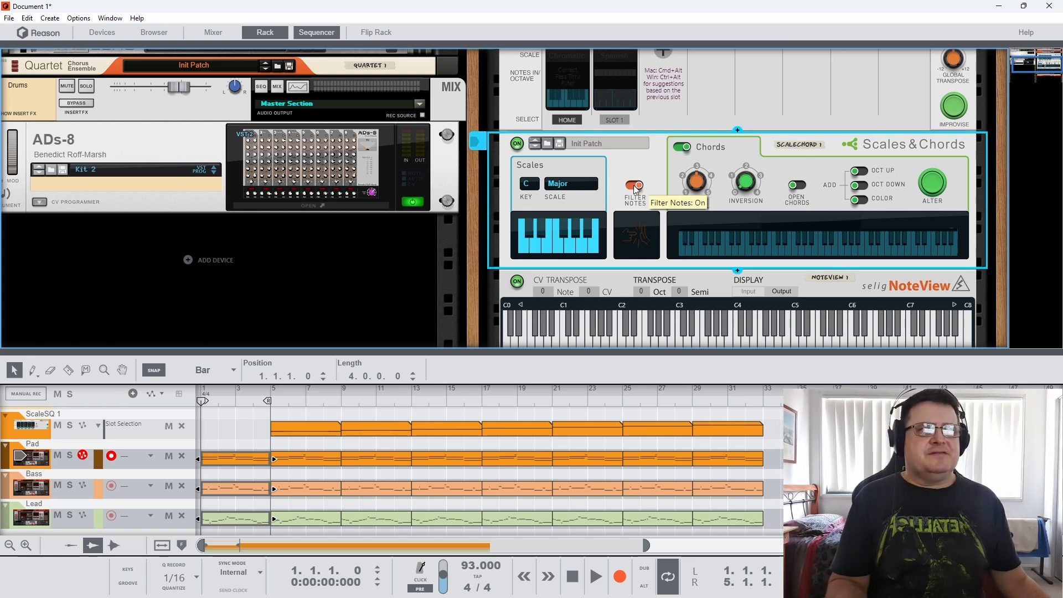
click(681, 148)
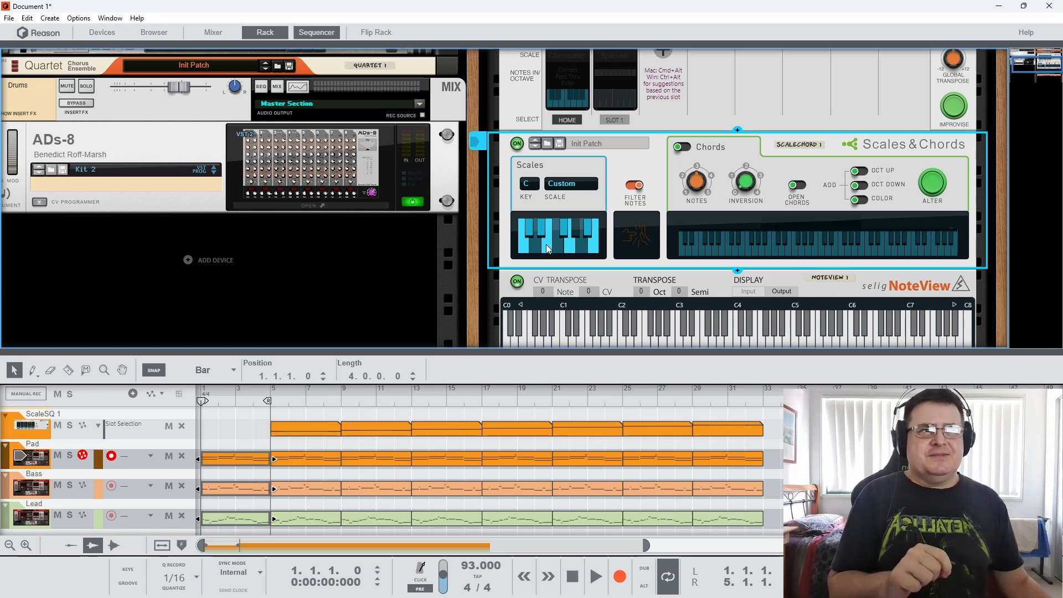
click(529, 184)
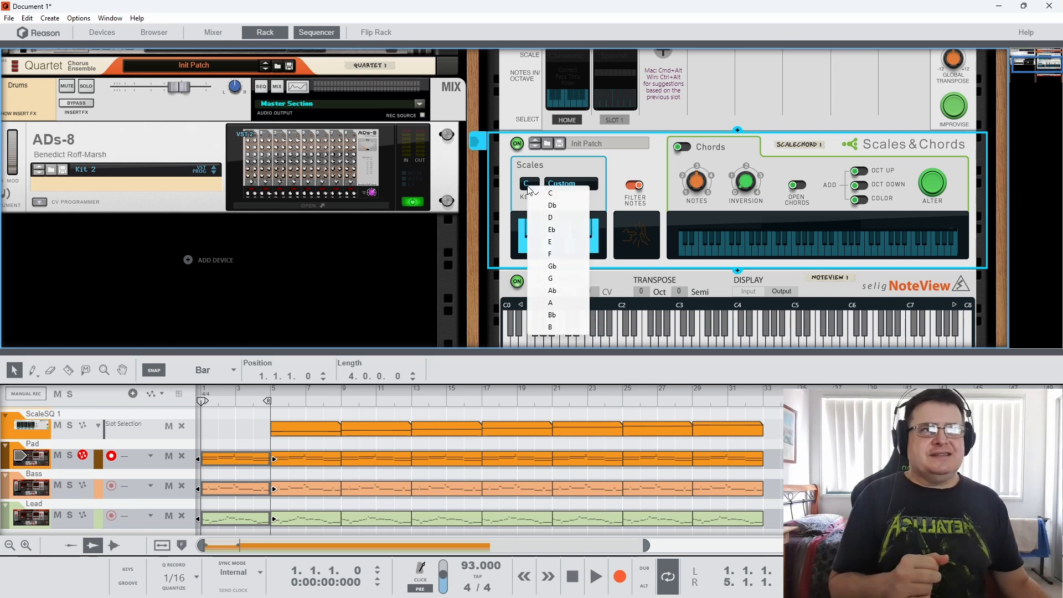
click(546, 242)
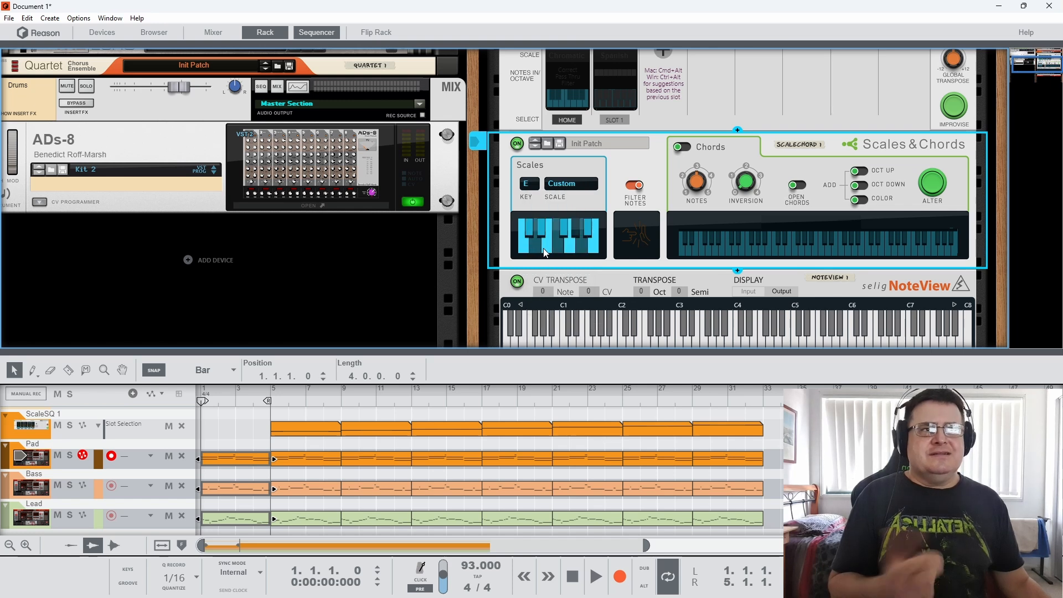
click(545, 249)
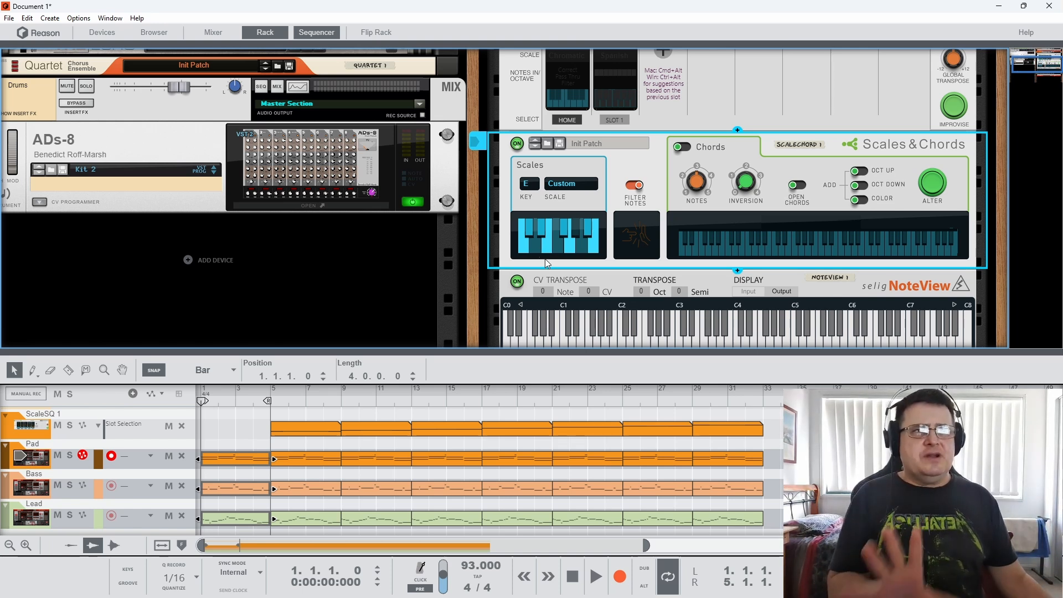
Add a Note Tool player and move it between ScaleSQ and Scales & Chords.
scroll(600, 221, down, 3)
scroll(599, 221, up, 2)
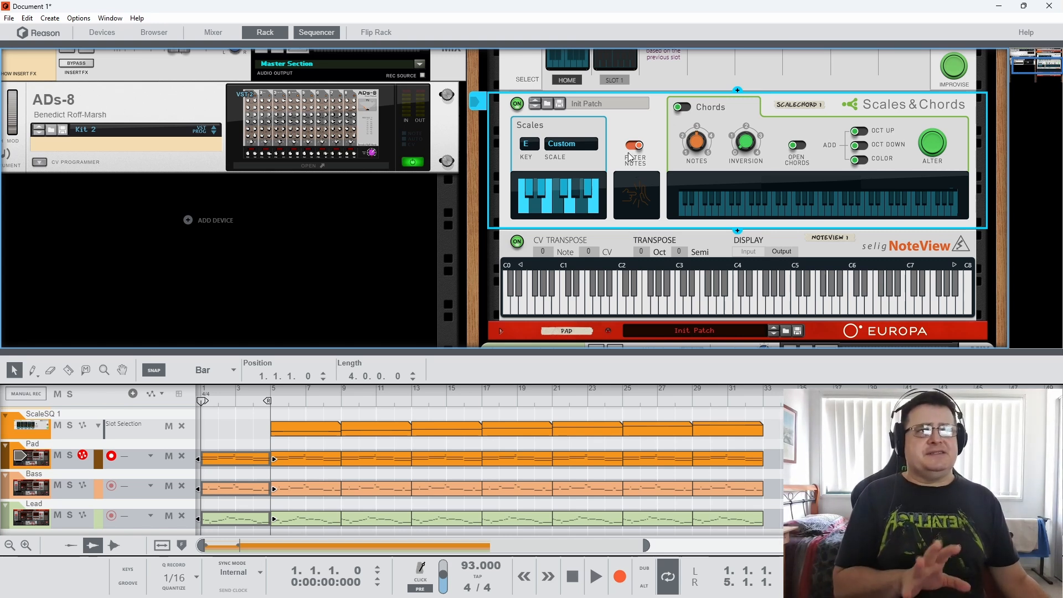
scroll(653, 188, up, 4)
scroll(662, 214, down, 4)
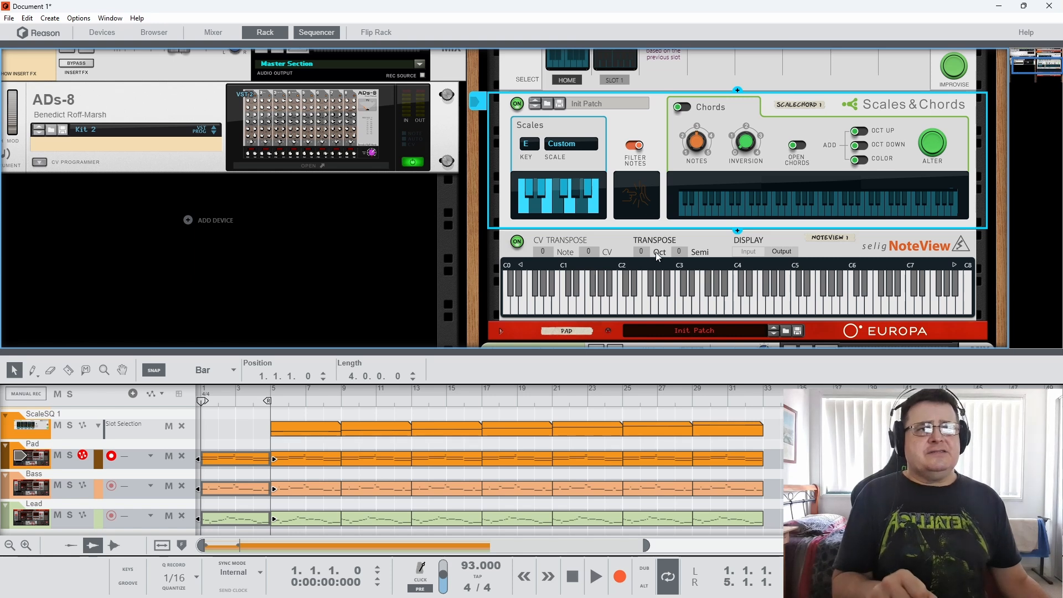
scroll(619, 244, down, 3)
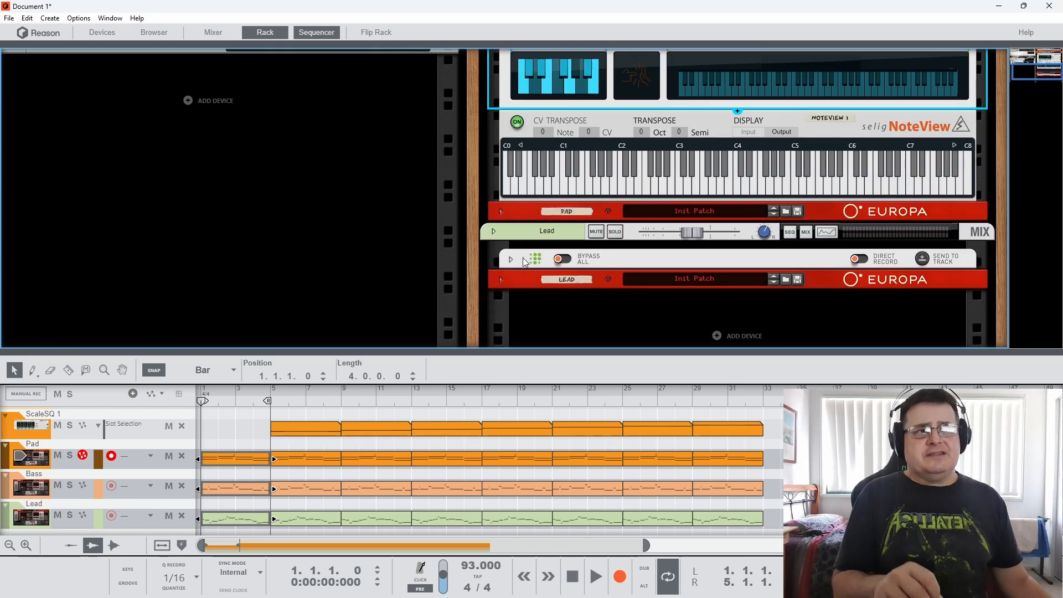
scroll(510, 265, up, 5)
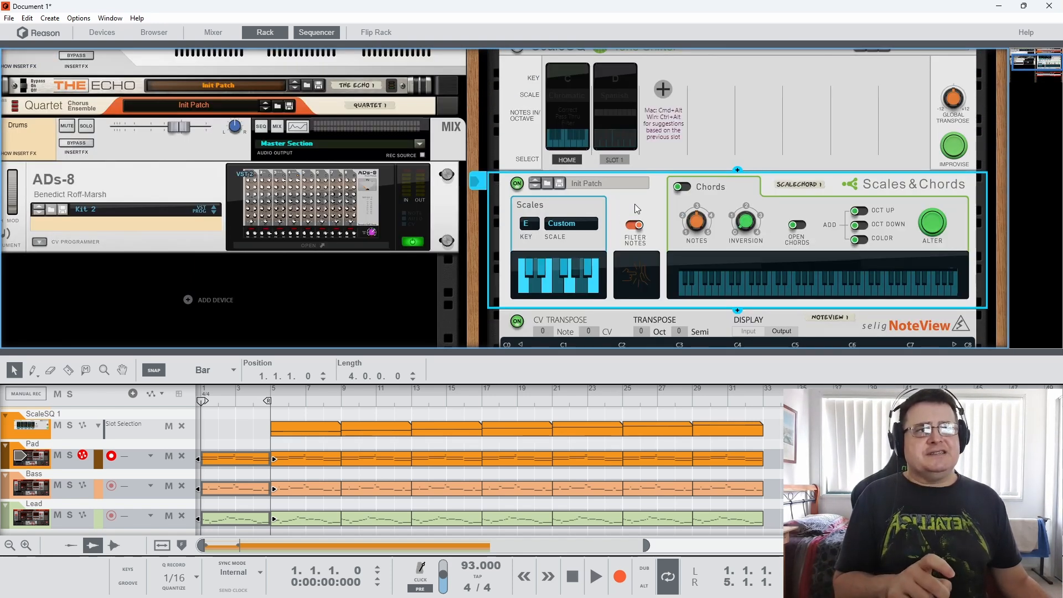
scroll(570, 291, down, 4)
scroll(576, 286, up, 3)
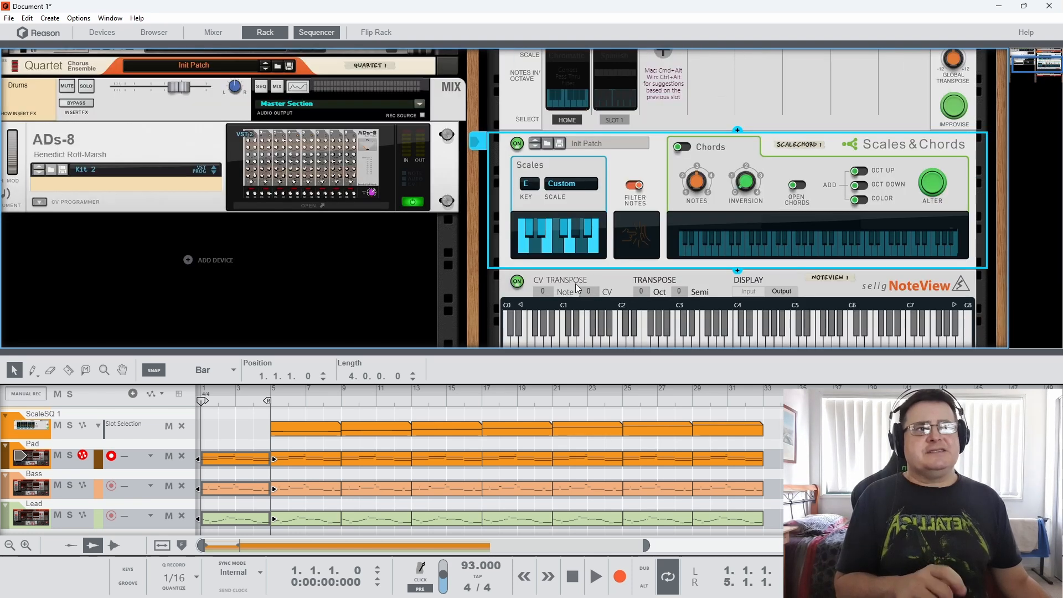
right_click(629, 168)
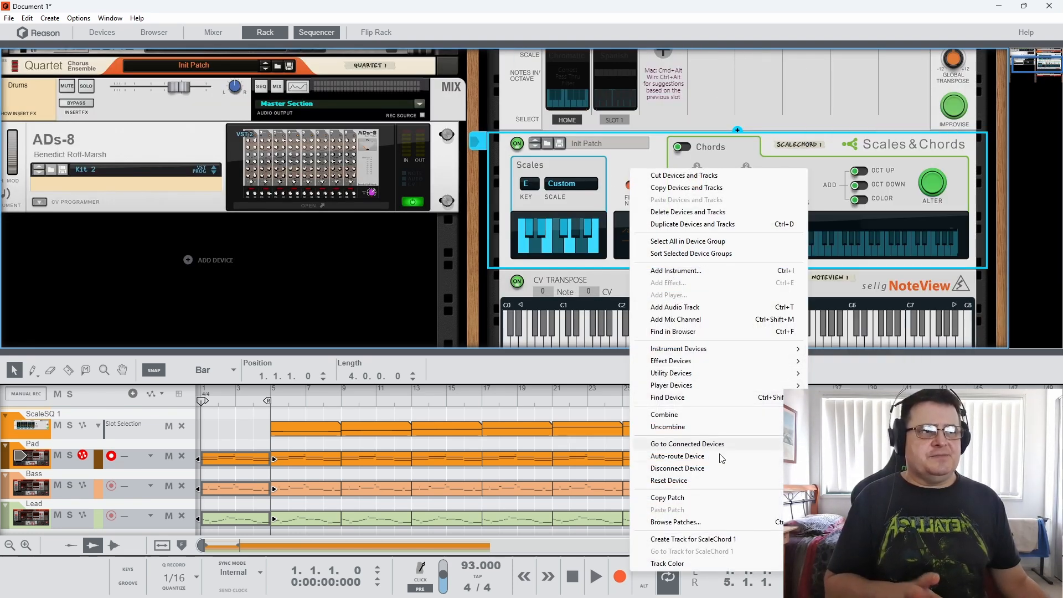
mouse_move(777, 389)
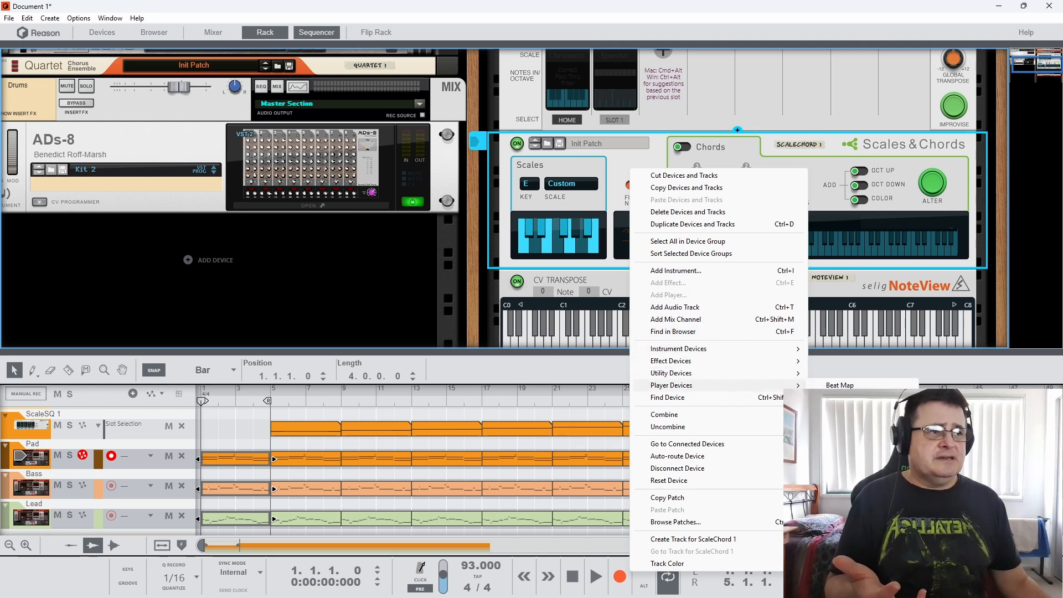
click(848, 446)
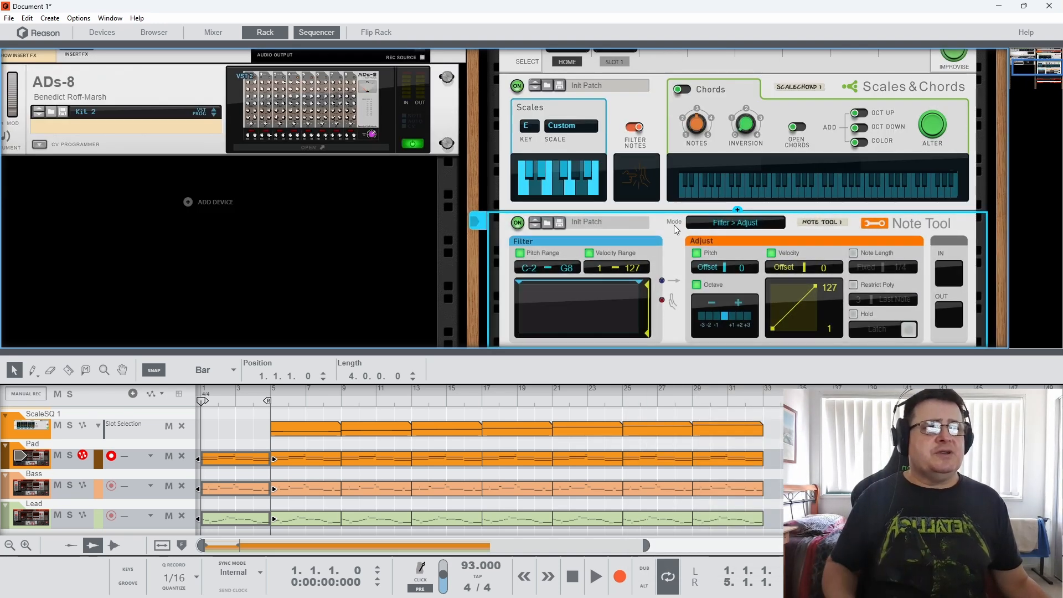
drag(663, 228, 703, 164)
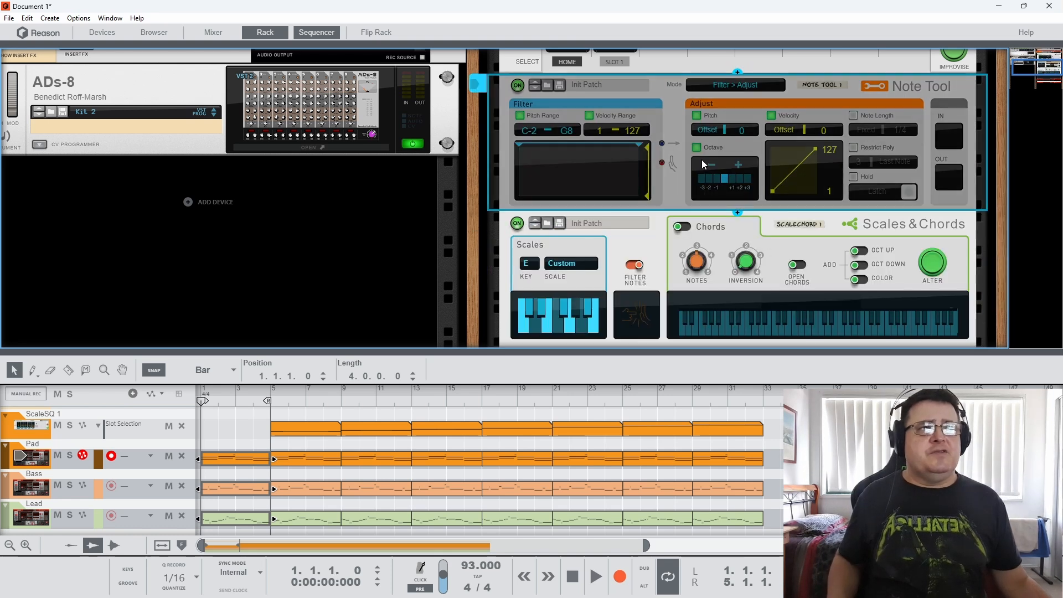
Set the Note Tool's pitch offset to +4.
scroll(679, 224, up, 3)
scroll(665, 229, down, 1)
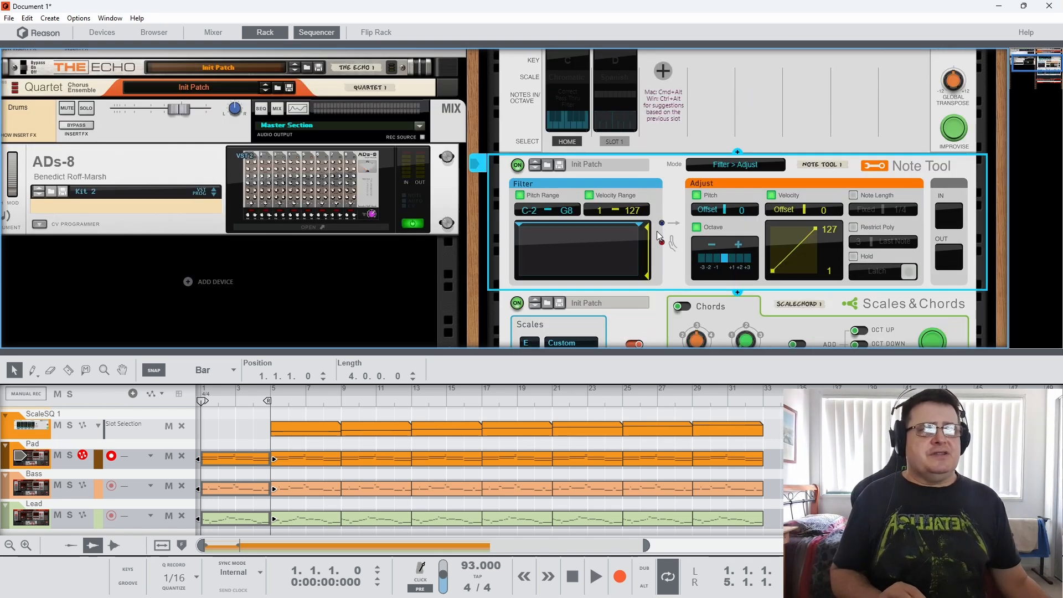
scroll(659, 238, down, 2)
scroll(656, 242, up, 1)
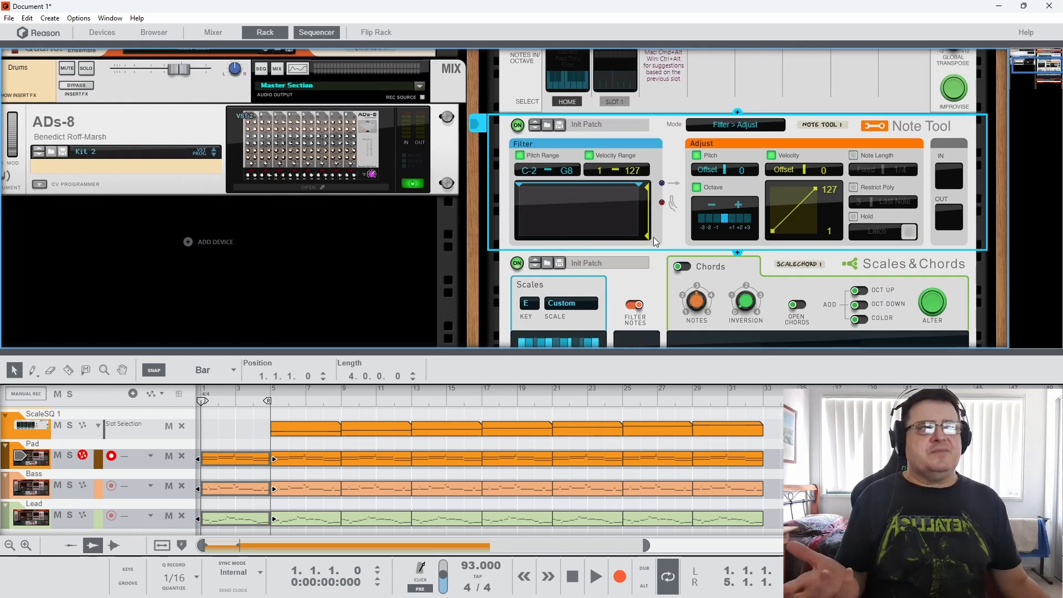
scroll(655, 242, up, 2)
scroll(653, 233, down, 4)
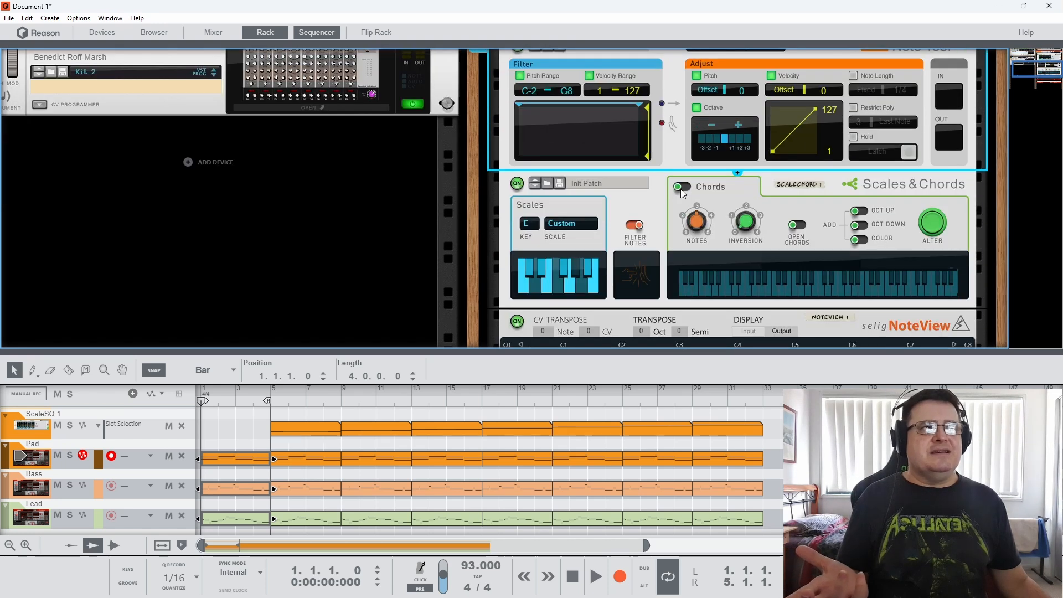
scroll(682, 222, up, 3)
scroll(669, 232, down, 1)
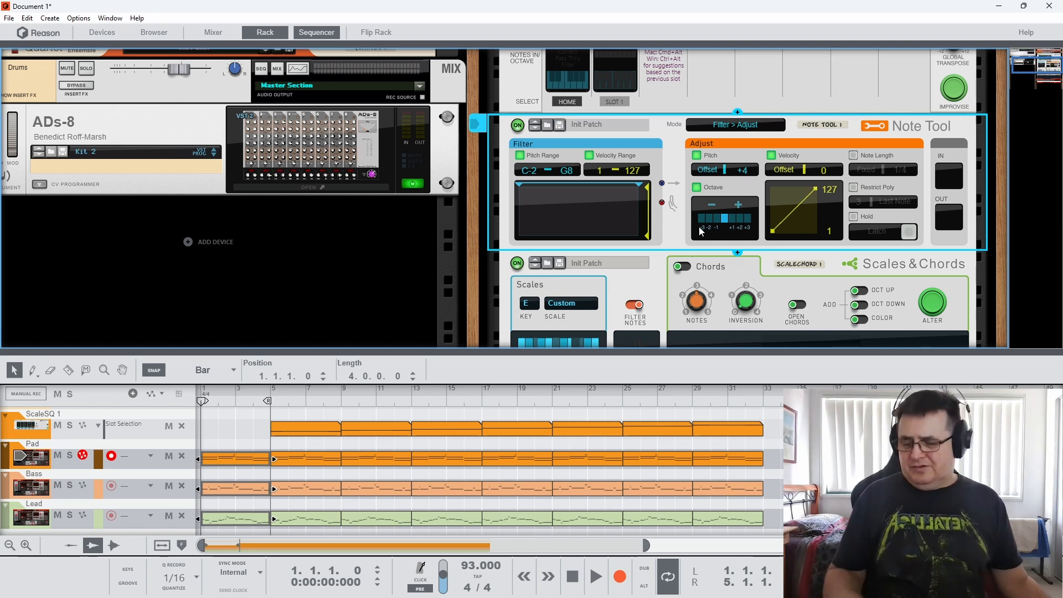
Turn off Filter Notes in the Scales & Chords player.
scroll(573, 255, down, 3)
scroll(574, 255, down, 1)
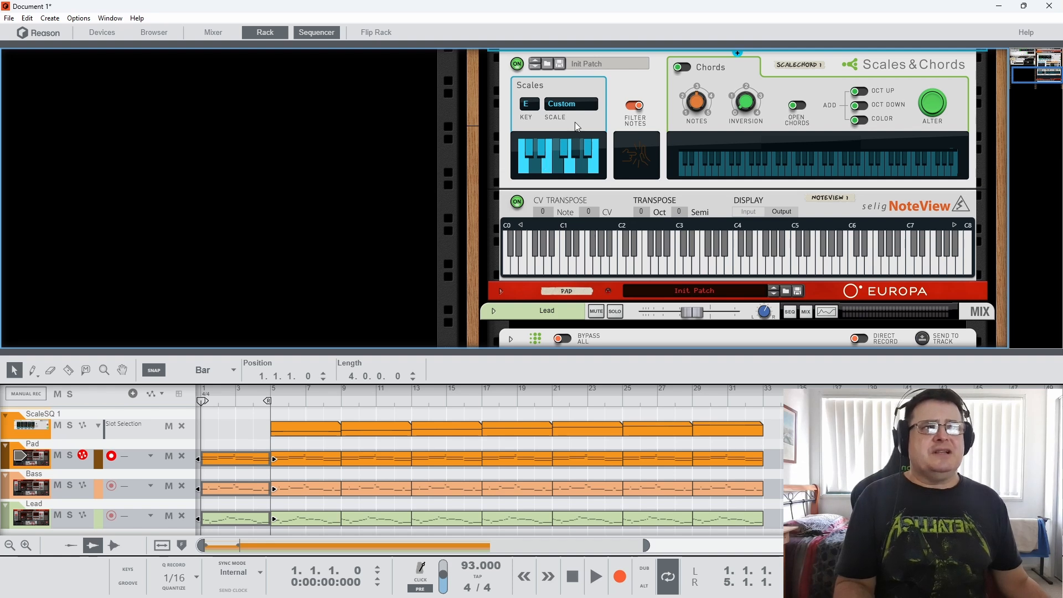
click(631, 107)
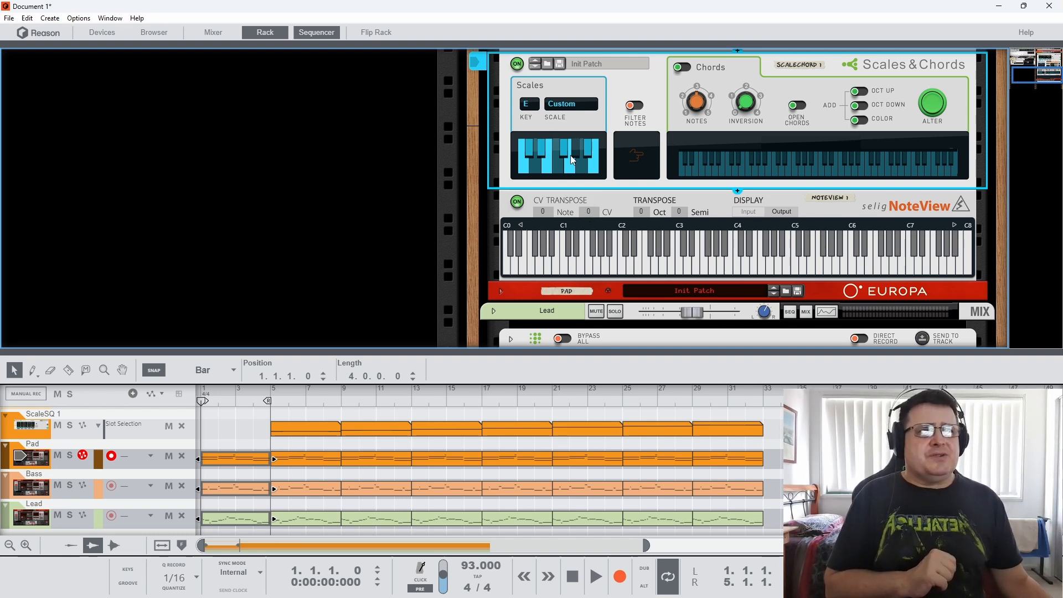
Delete the Note Tool player from above Scales & Chords.
scroll(550, 133, up, 5)
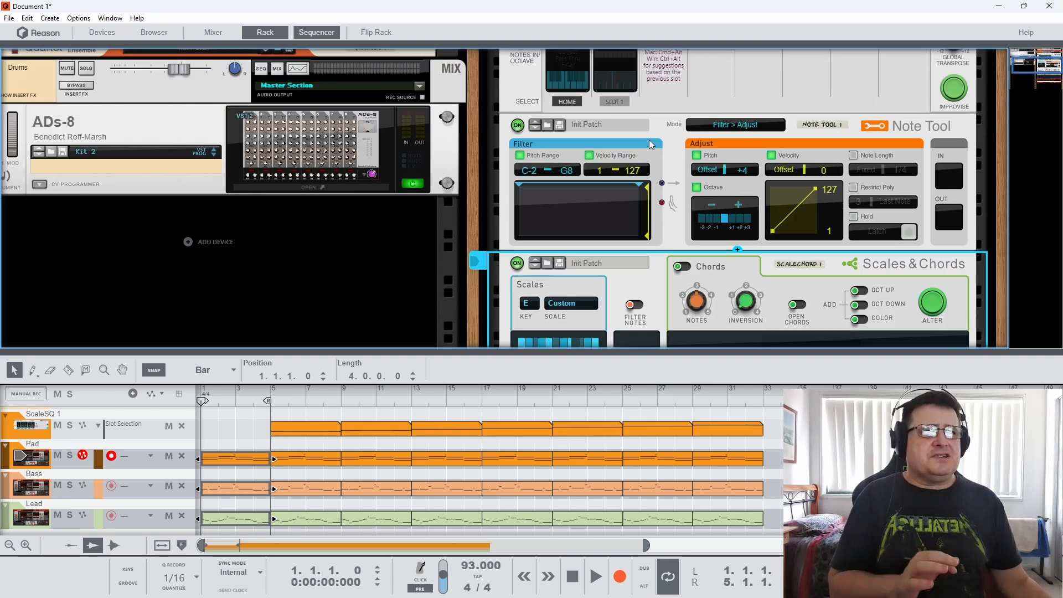
click(669, 145)
key(Delete)
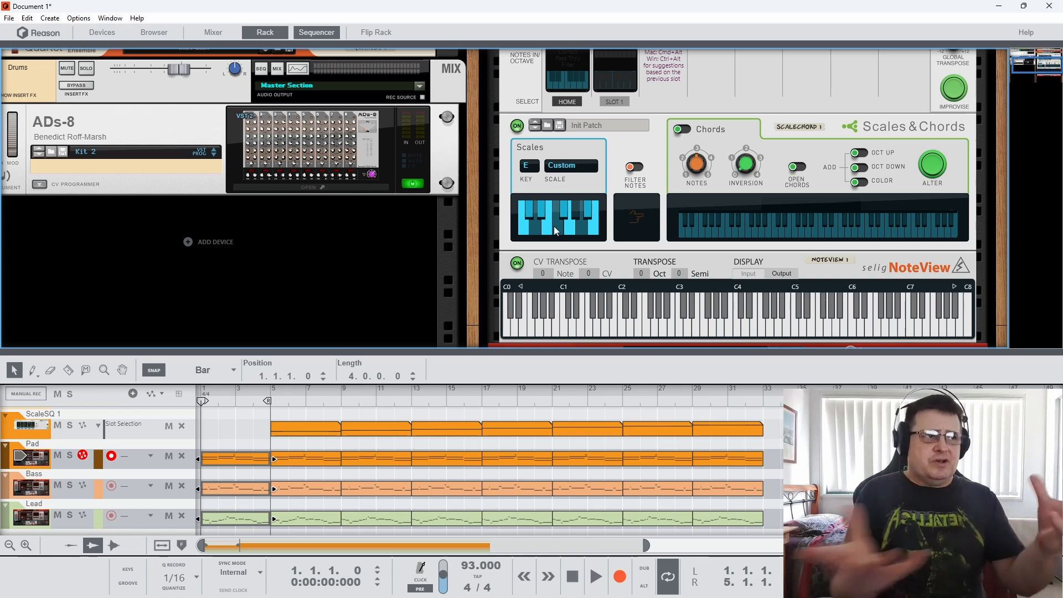
Turn on the ScaleSQ player with Scales & Chords off, and make Slot 1 the active slot.
scroll(554, 226, up, 3)
scroll(560, 229, up, 2)
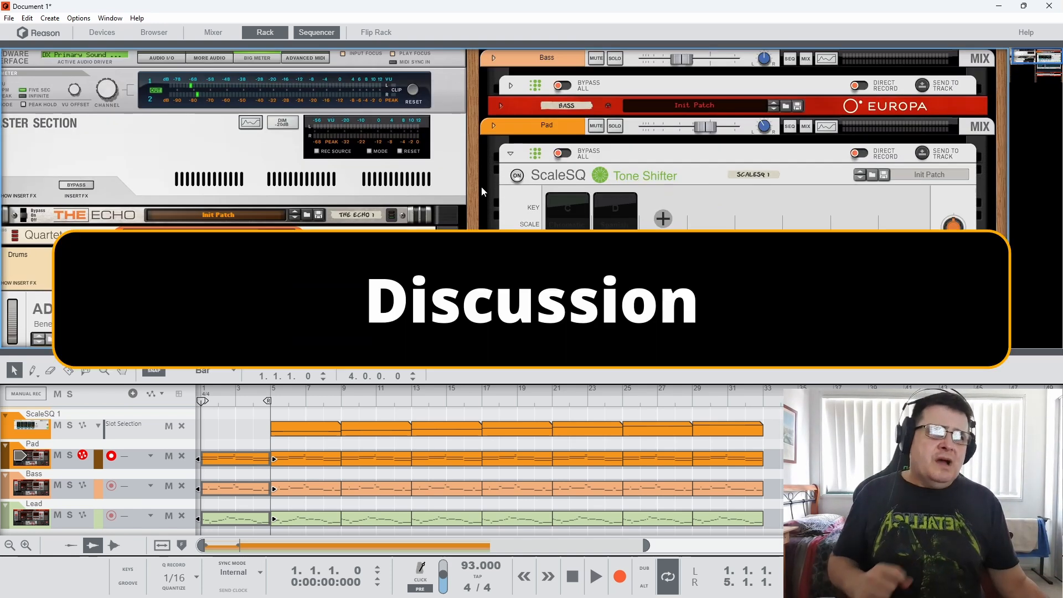
click(517, 176)
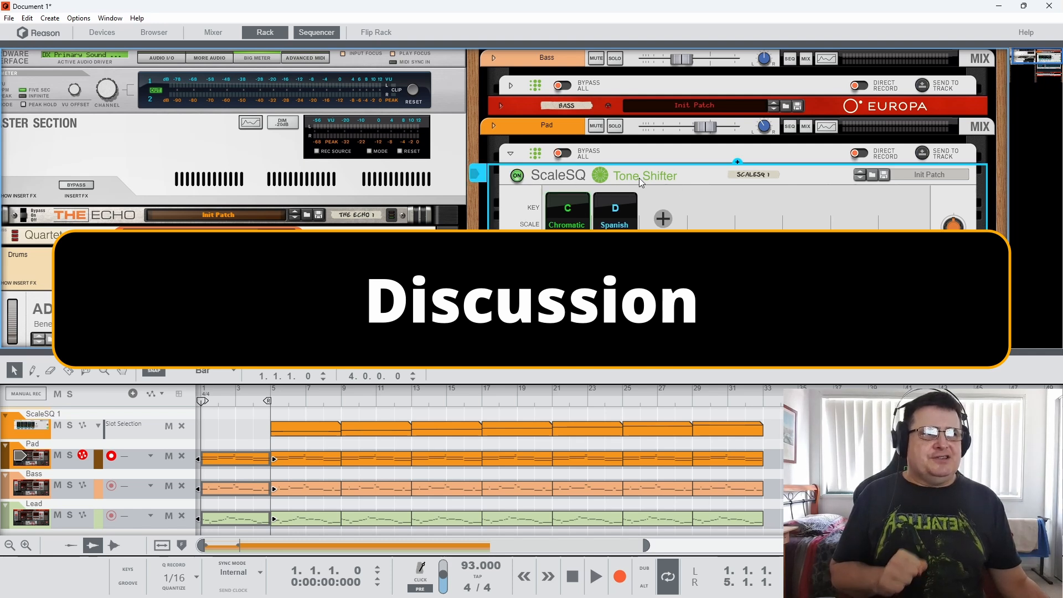
scroll(640, 237, down, 2)
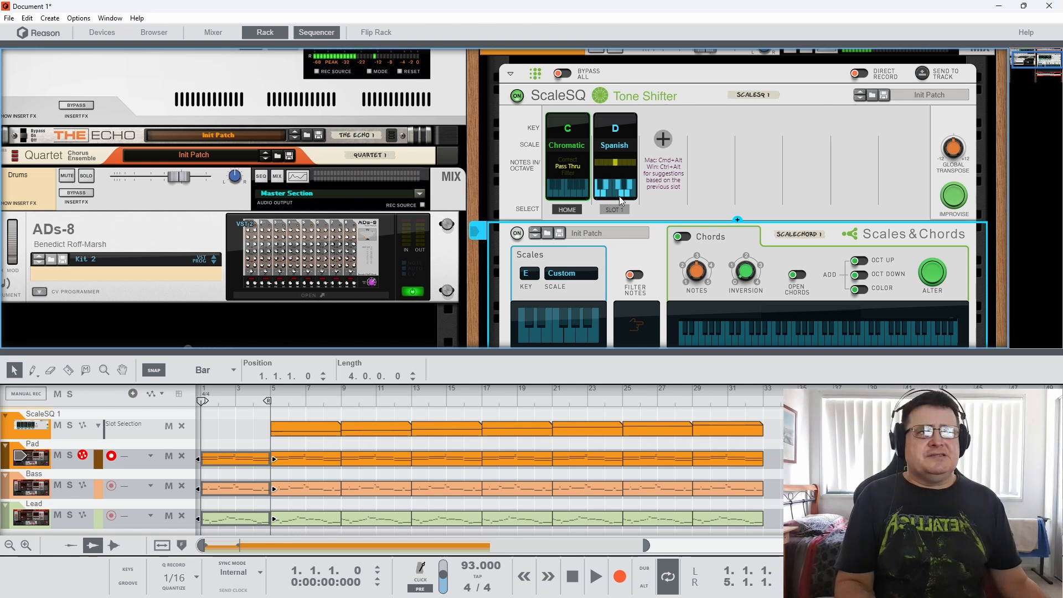
click(614, 209)
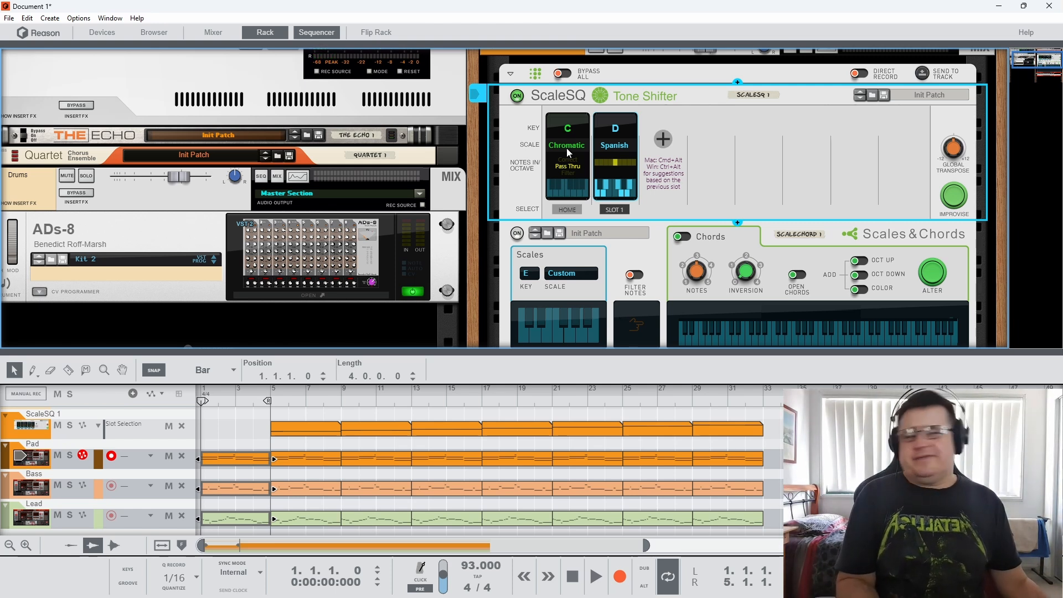
Add a second slot in ScaleSQ with the Hemi Pentatonic scale in the key of G.
click(662, 140)
click(662, 145)
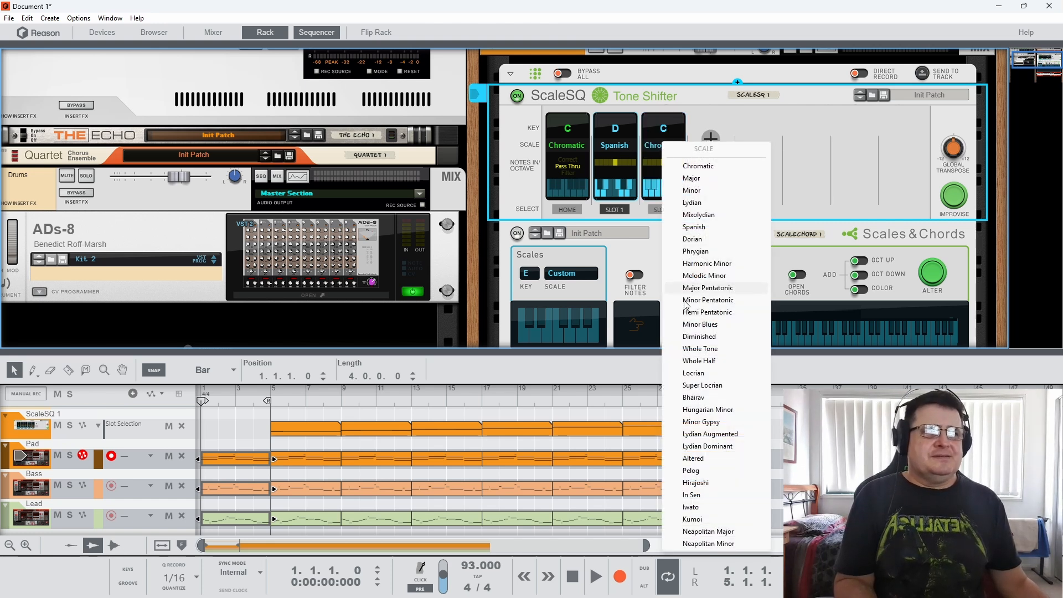
click(692, 313)
click(666, 131)
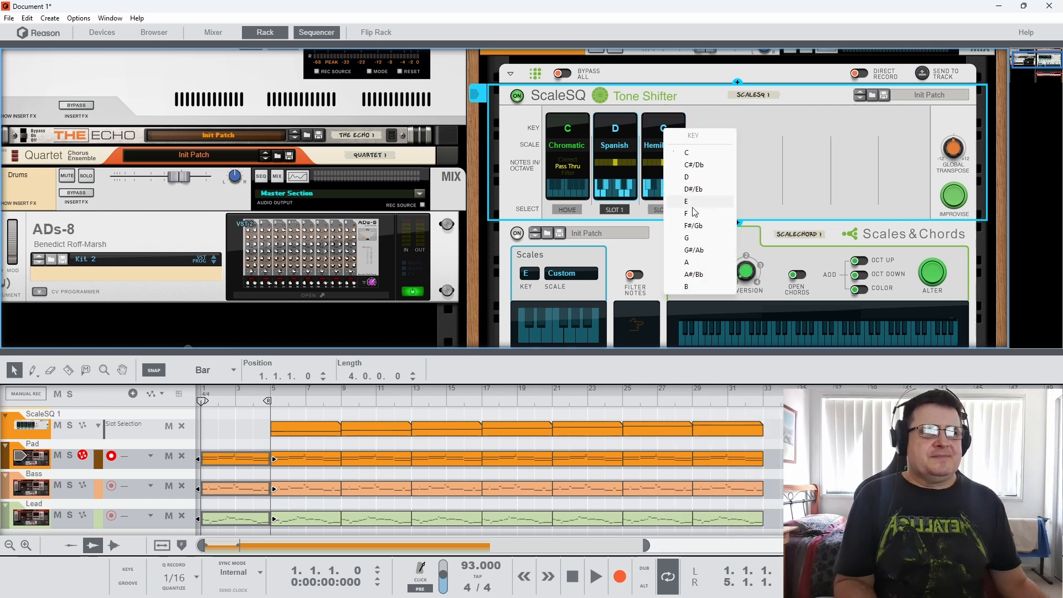
click(702, 235)
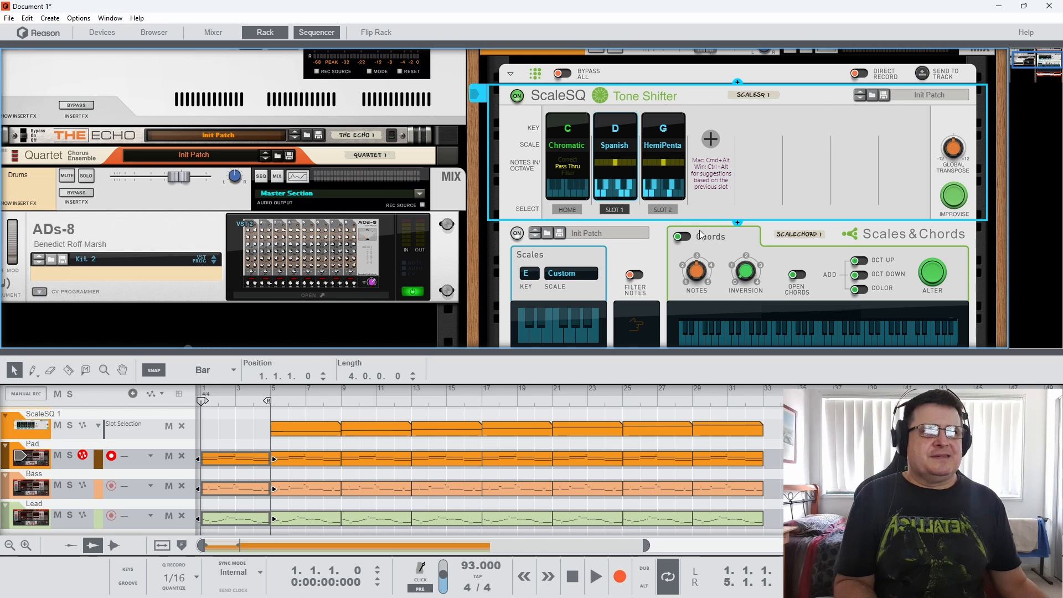
Switch ScaleSQ to Slot 2 to audition it and return to Slot 1.
click(665, 211)
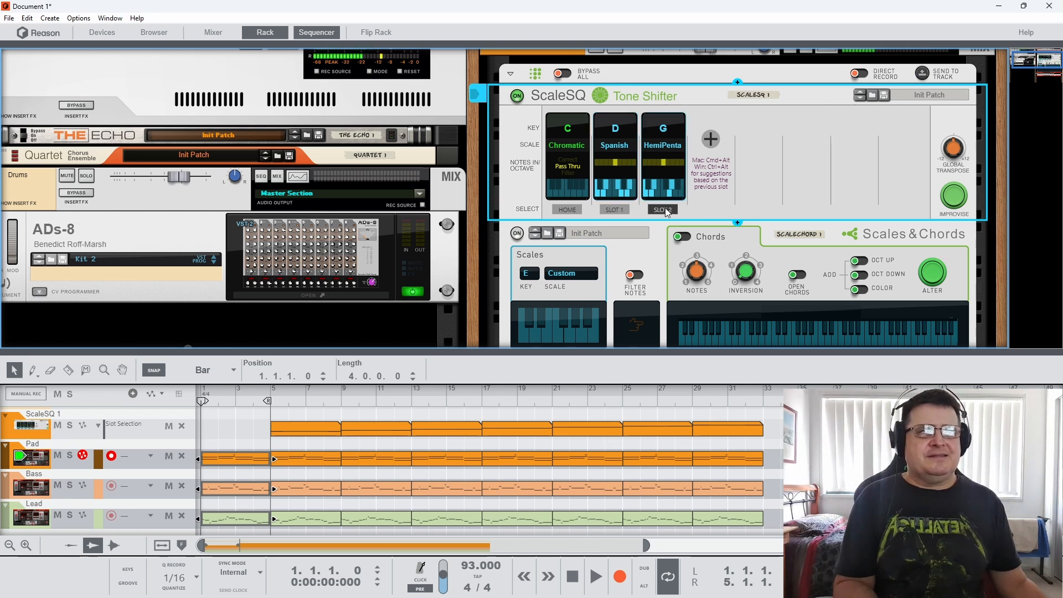
click(620, 209)
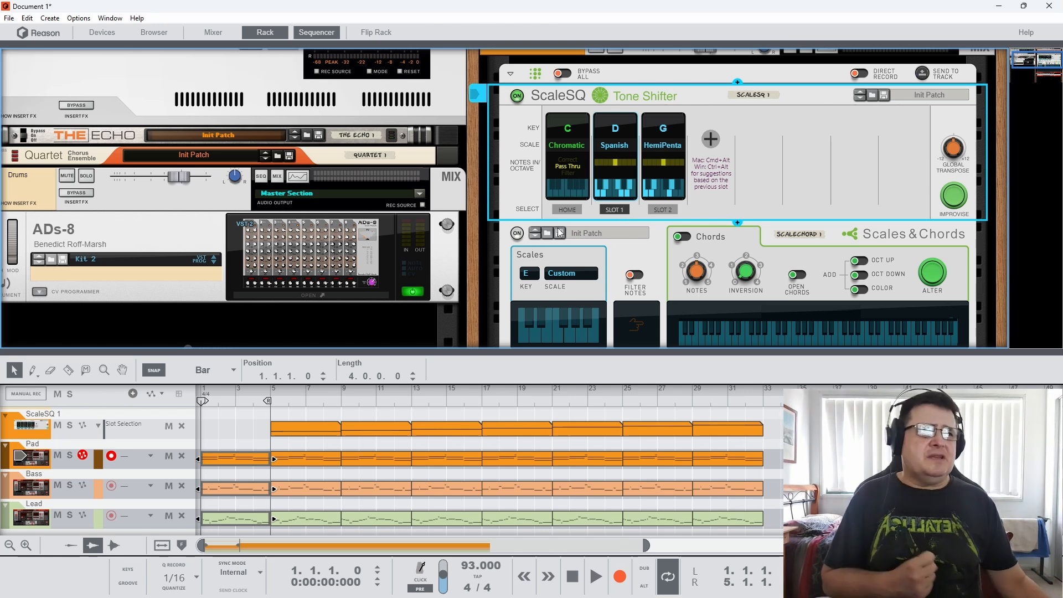
Turn off the ScaleSQ player and turn on the Scales & Chords player below it.
click(517, 96)
scroll(519, 105, down, 2)
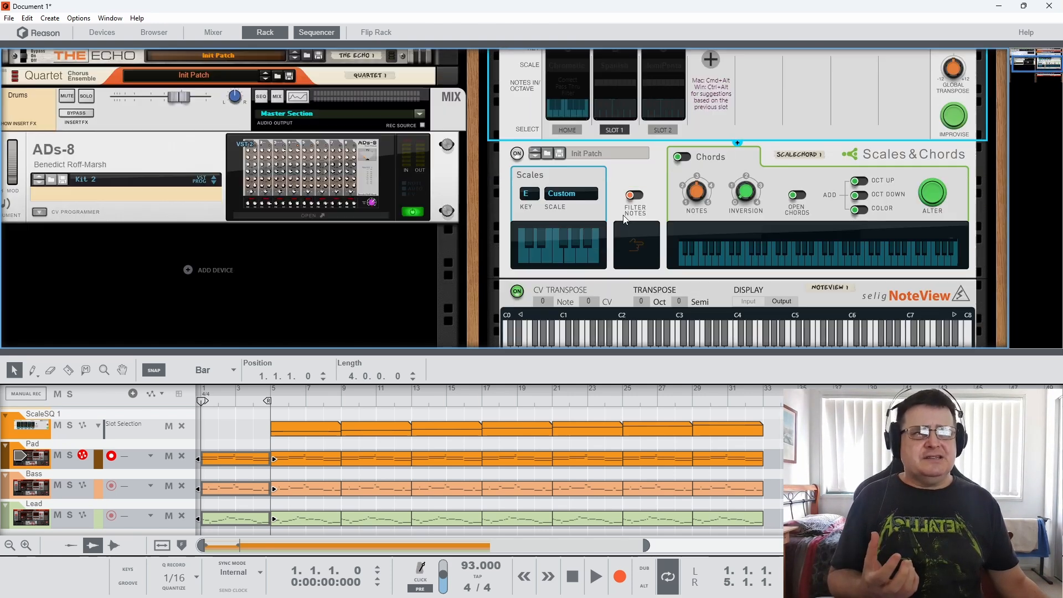
click(518, 153)
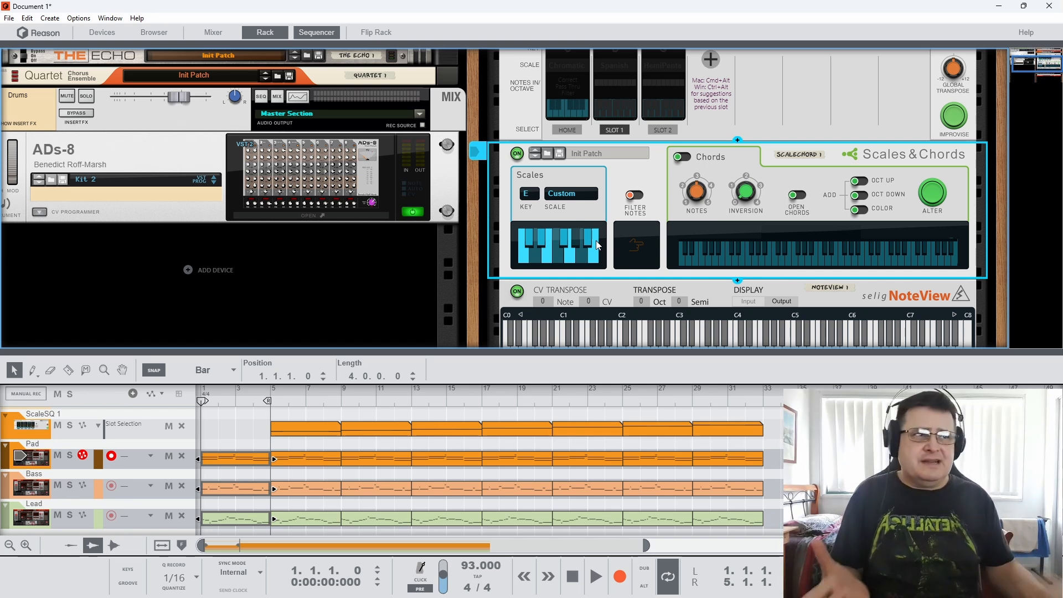
Turn on Filter Notes in the Scales & Chords player.
scroll(590, 85, up, 3)
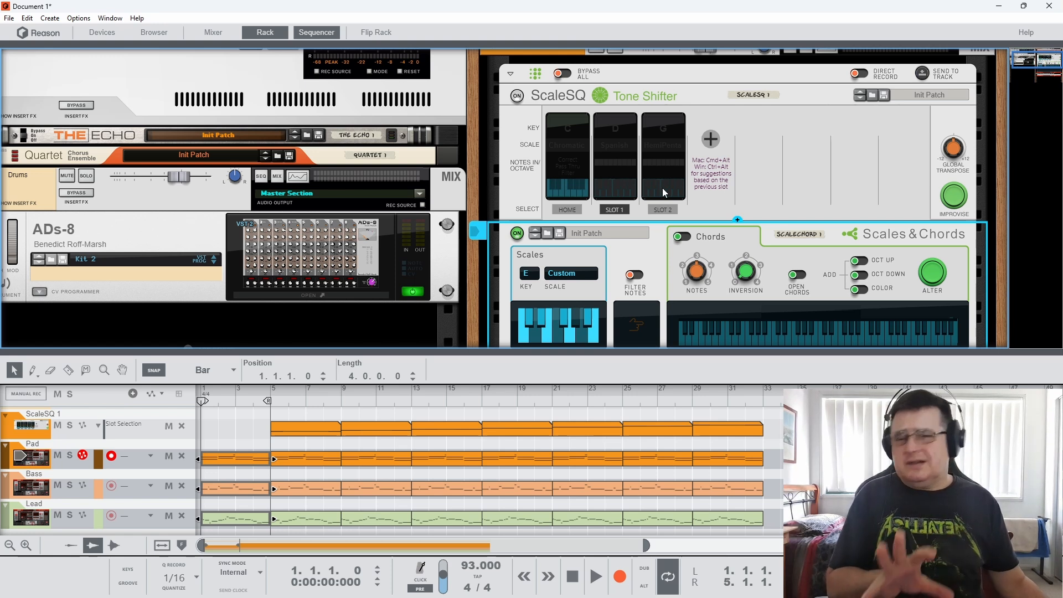
scroll(590, 159, down, 3)
scroll(590, 158, down, 2)
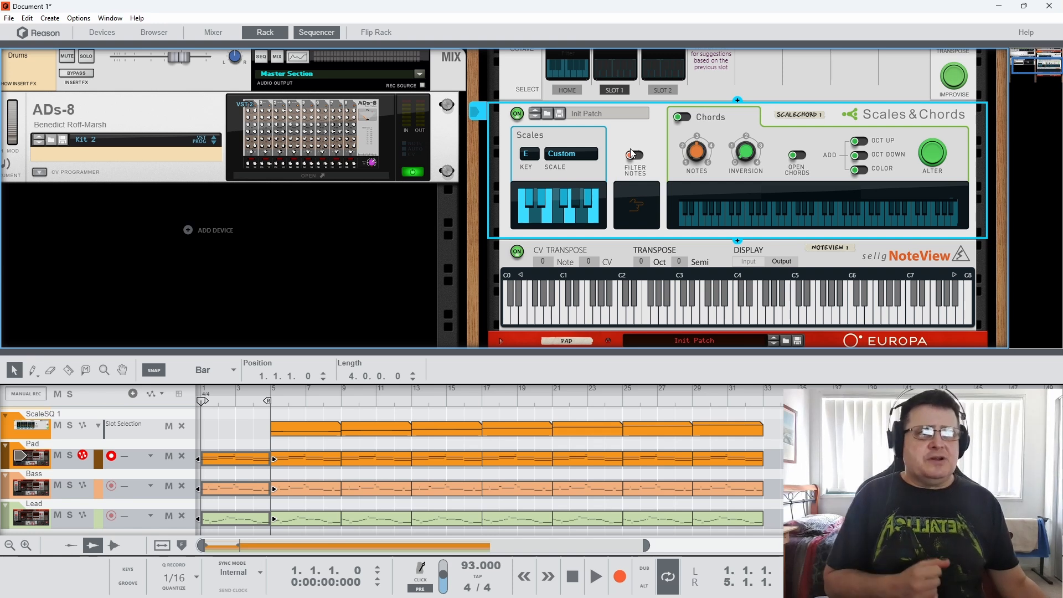
scroll(655, 198, down, 2)
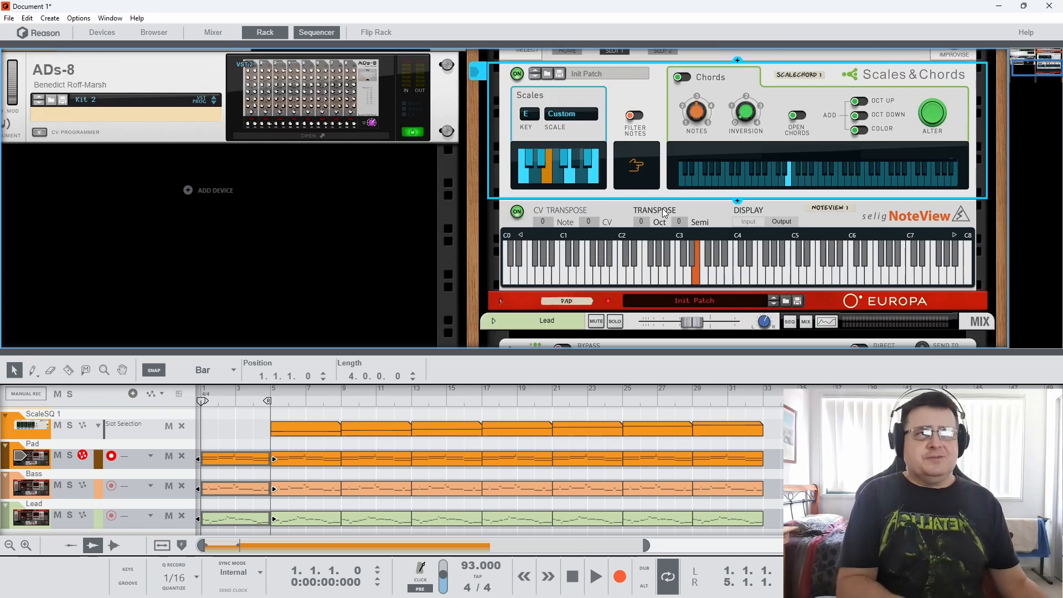
click(636, 117)
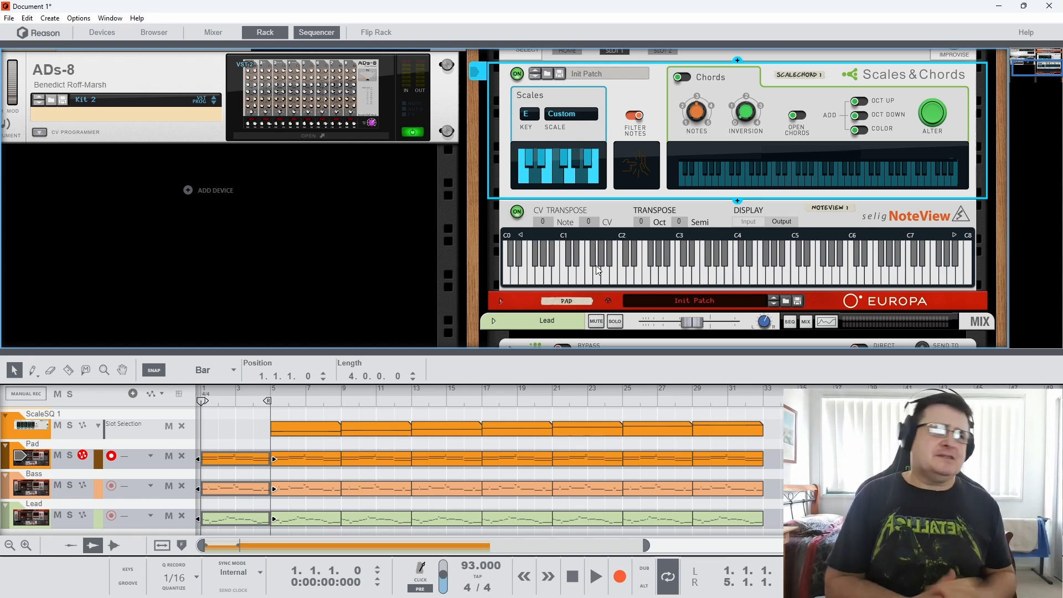
Examine the ScaleSQ, Scales & Chords and NoteView players in the Pad's player stack to compare their scale and filter controls.
scroll(551, 278, up, 4)
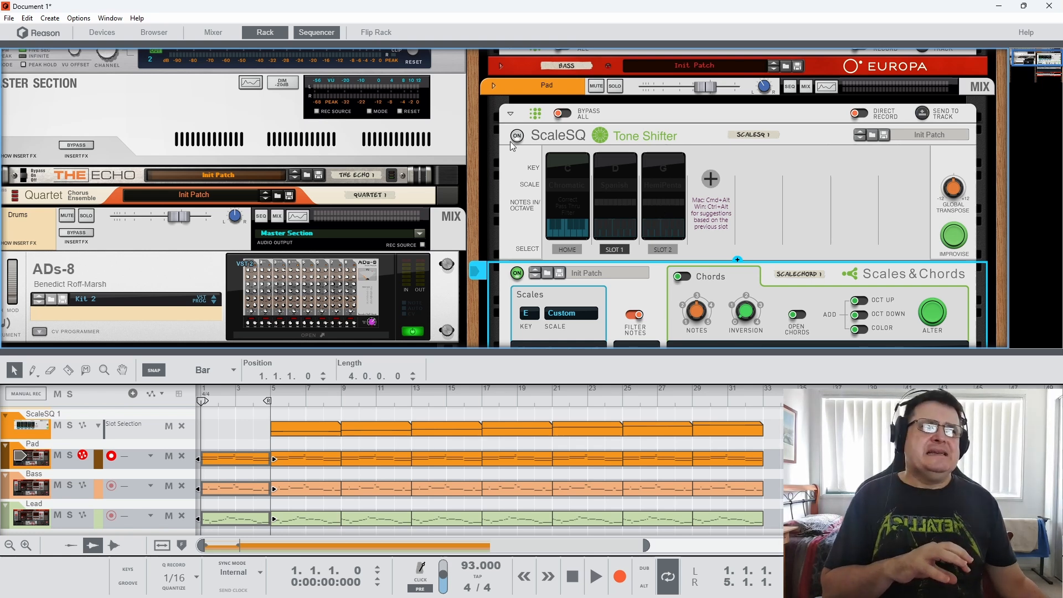
click(510, 116)
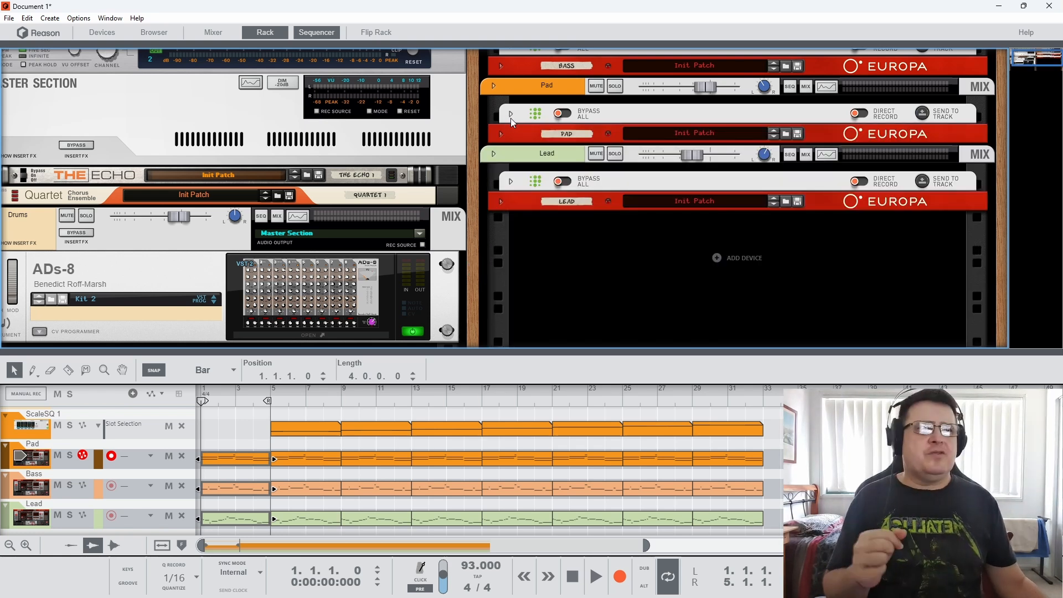
click(511, 115)
scroll(610, 244, down, 3)
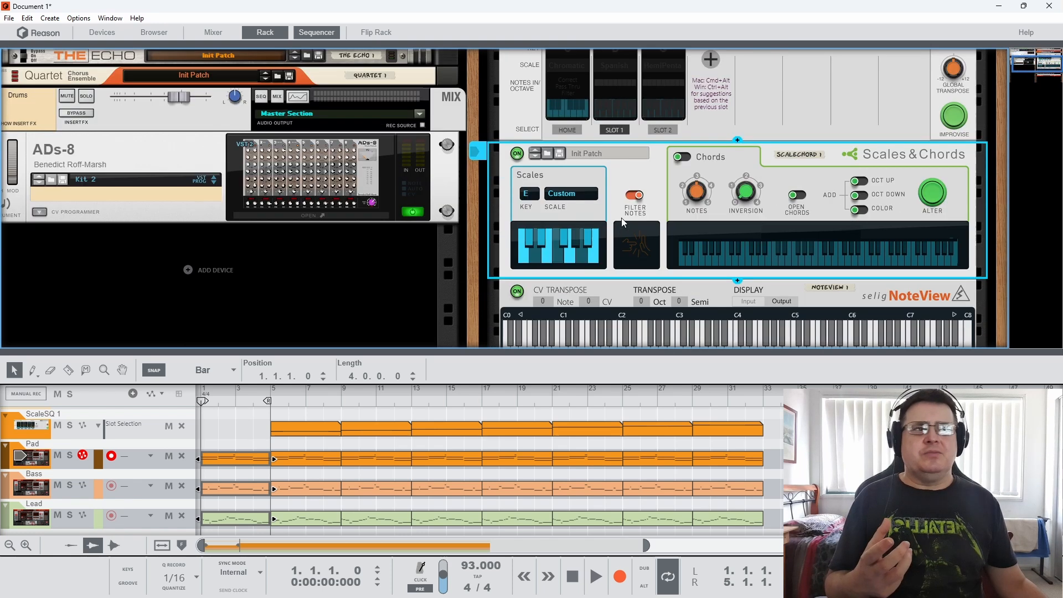
scroll(621, 220, down, 2)
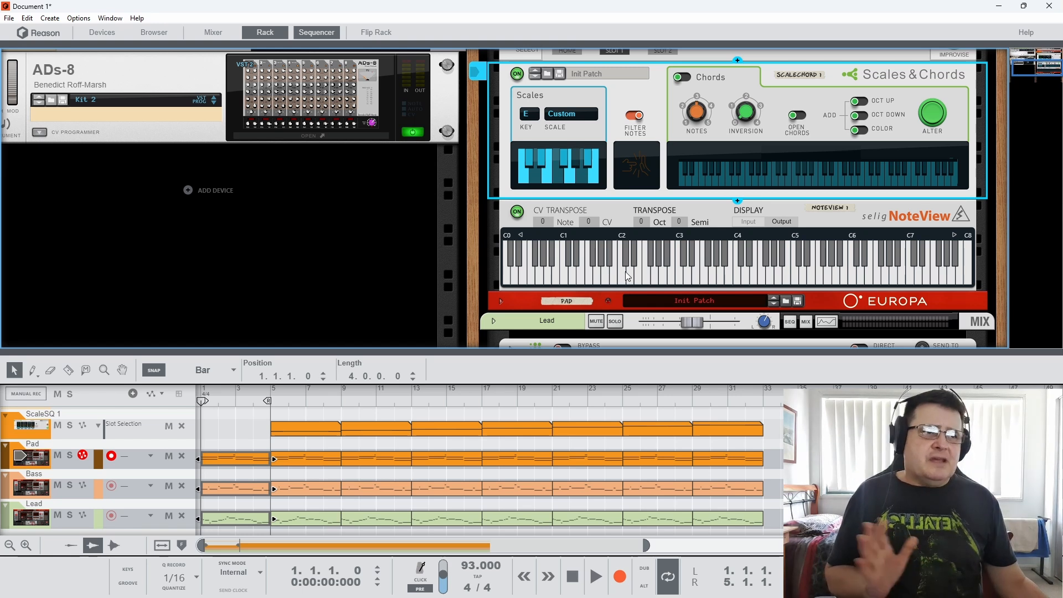
scroll(621, 244, down, 3)
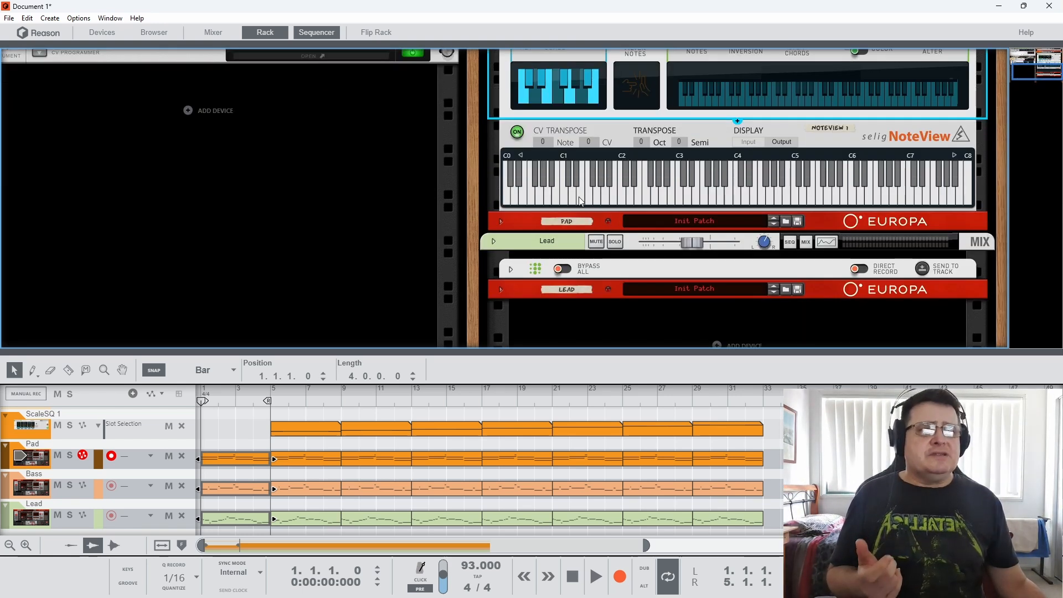
scroll(553, 256, up, 6)
scroll(614, 261, down, 8)
scroll(655, 282, up, 12)
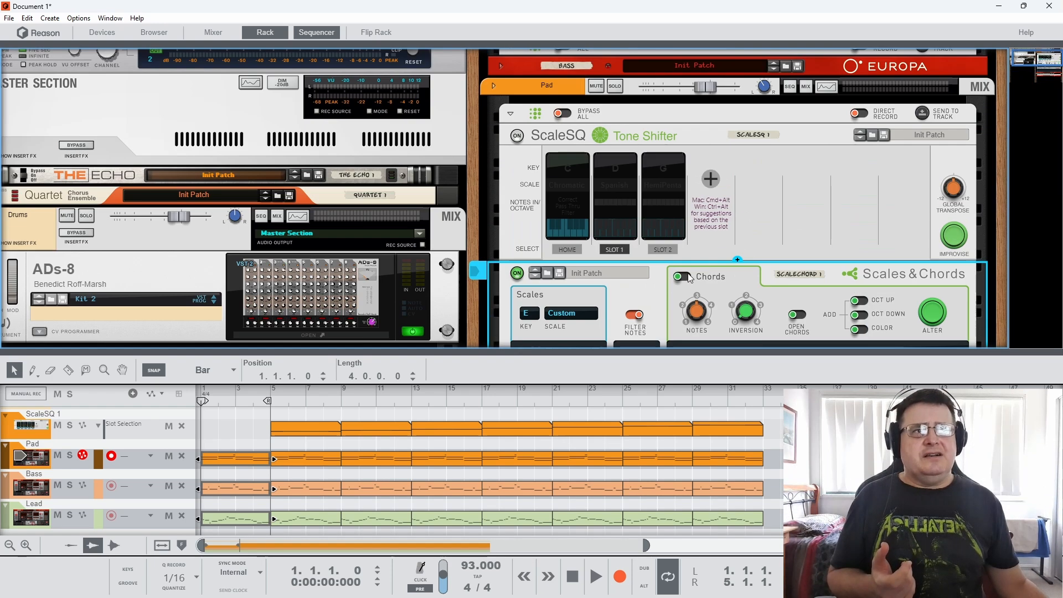
scroll(692, 272, down, 8)
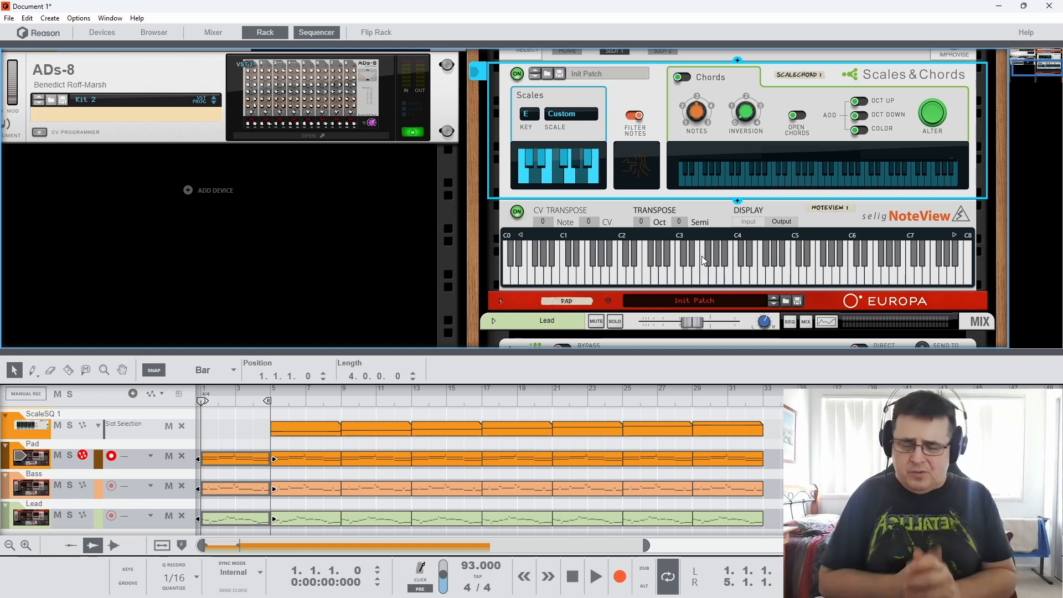
scroll(651, 227, up, 4)
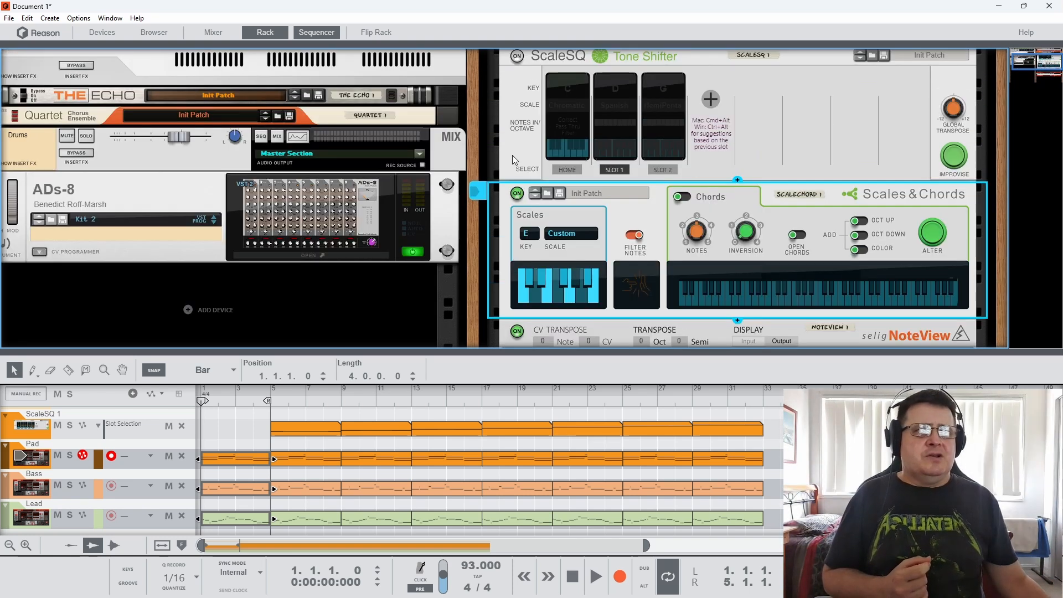
Turn off the Scales & Chords player and turn ScaleSQ on instead.
scroll(655, 221, down, 5)
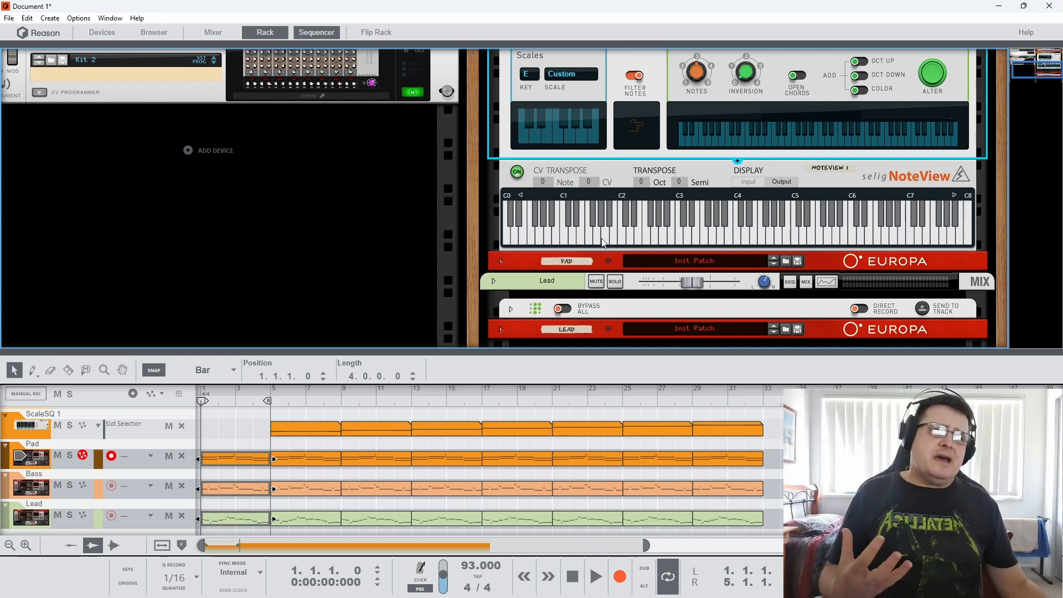
scroll(552, 309, down, 2)
scroll(647, 266, up, 5)
scroll(648, 263, up, 3)
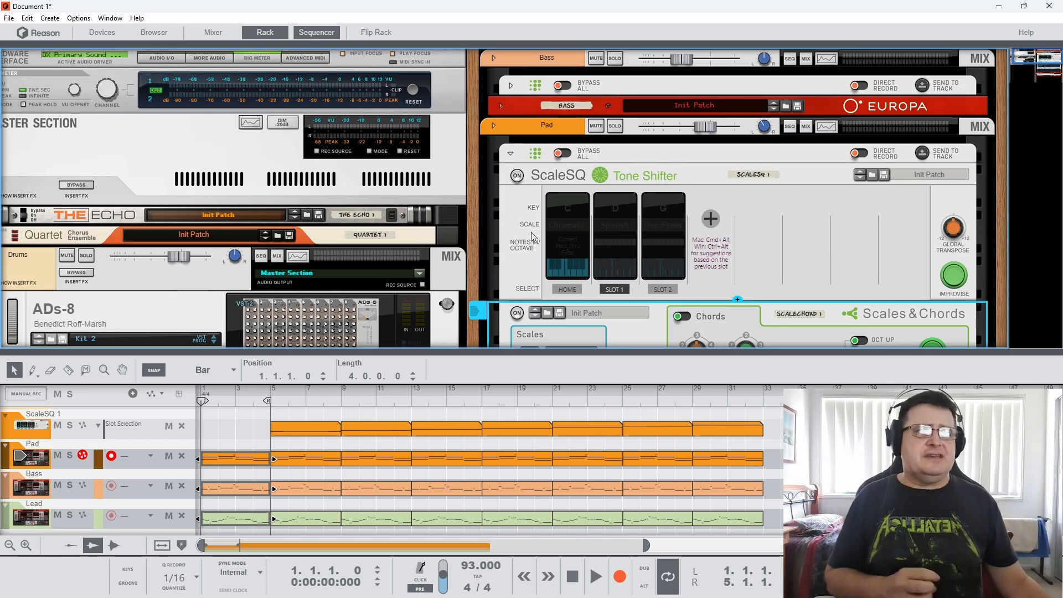
click(518, 176)
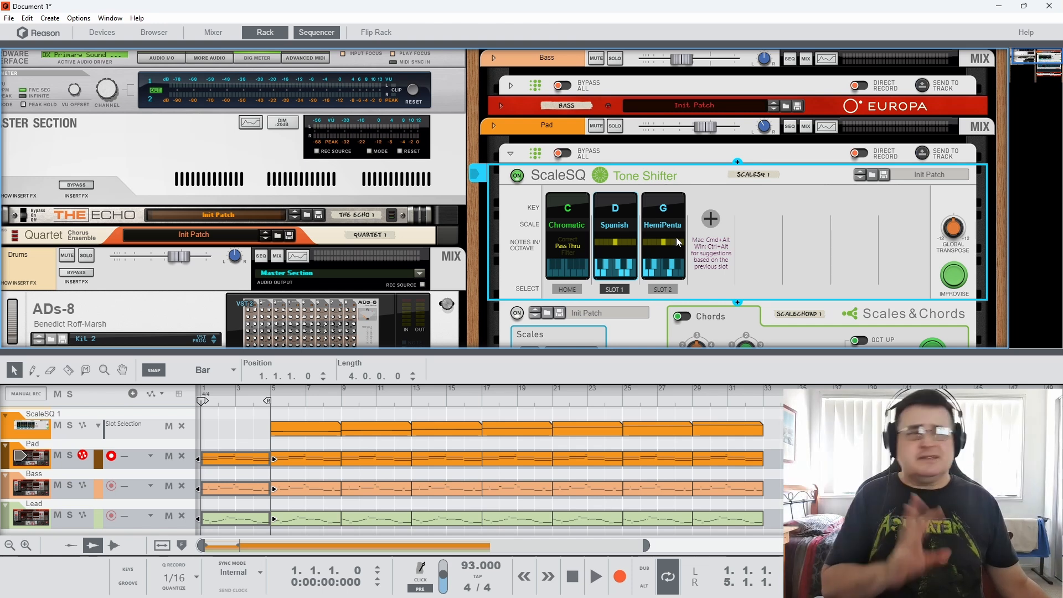
Turn Scales & Chords back on and switch ScaleSQ off to compare how the two players handle filtered notes.
scroll(677, 240, down, 5)
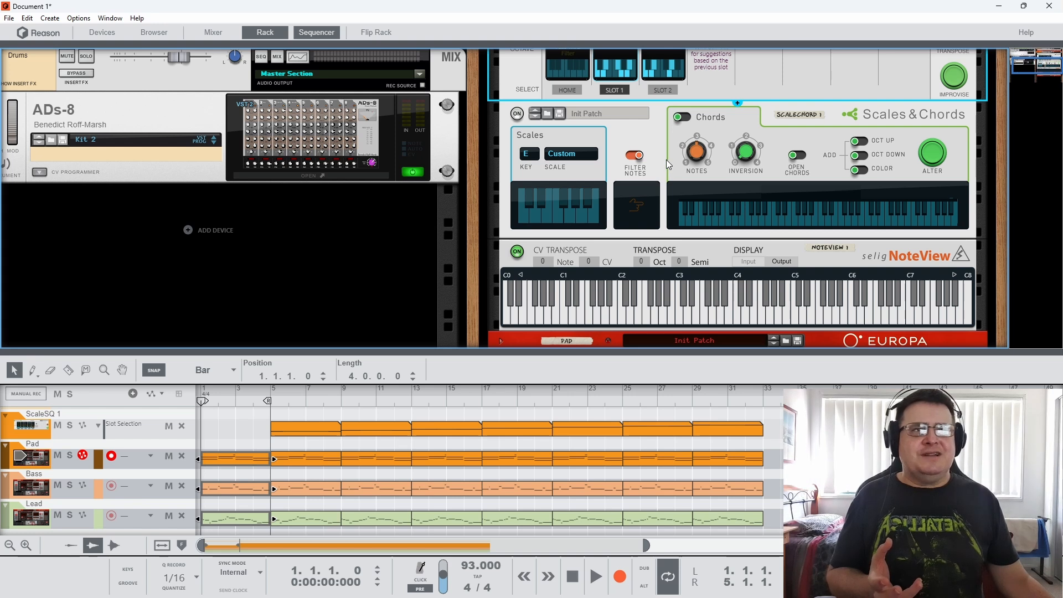
click(519, 114)
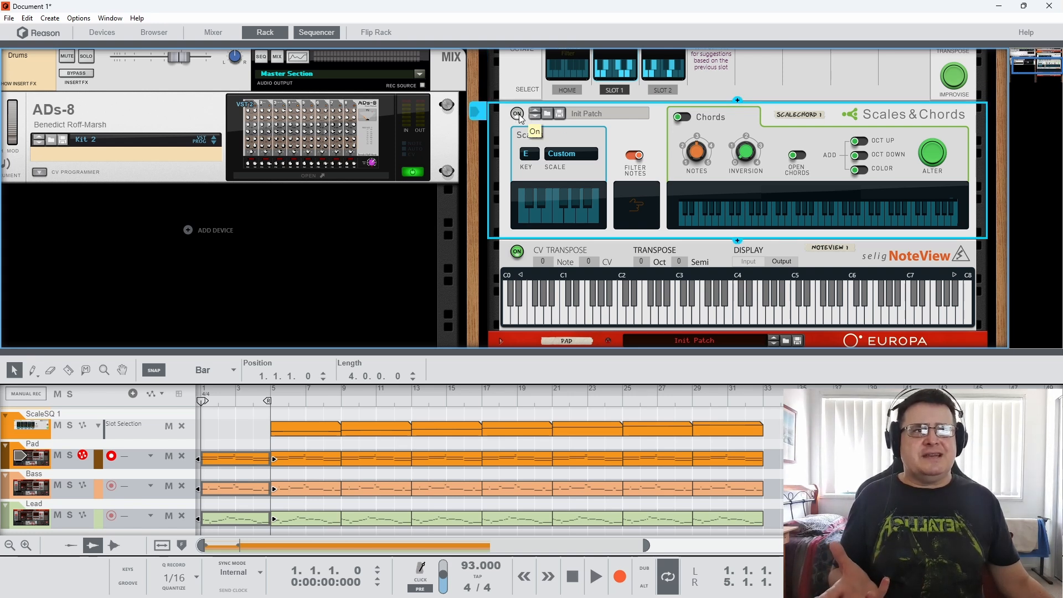
scroll(640, 166, up, 3)
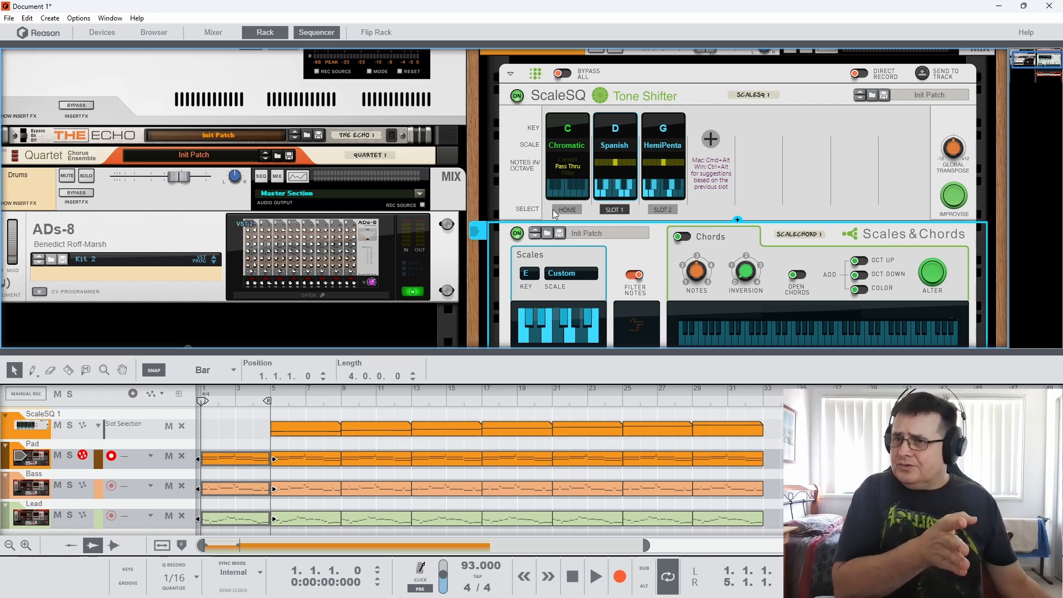
scroll(550, 223, down, 3)
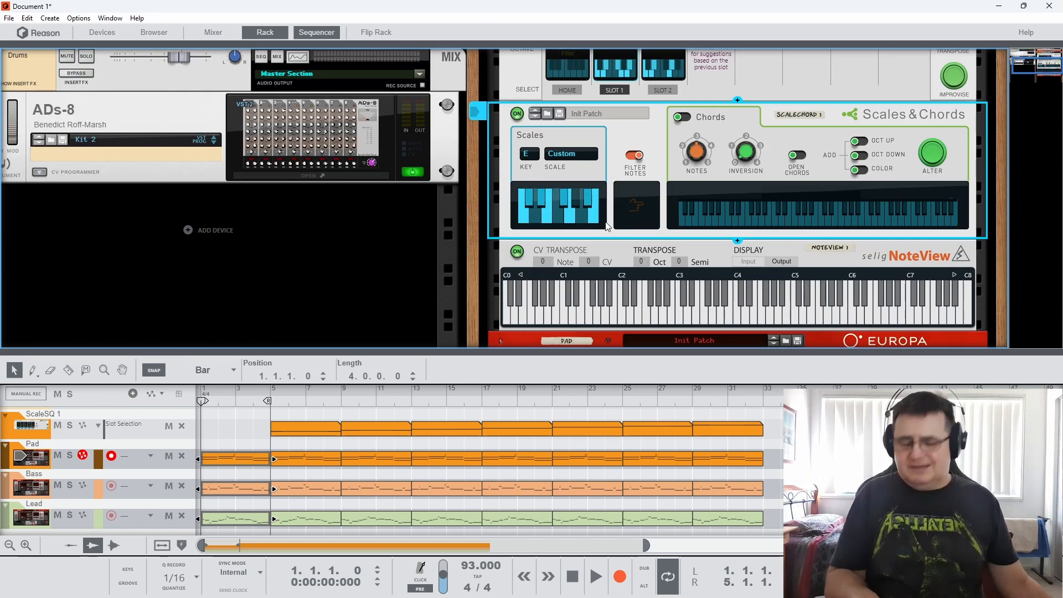
scroll(537, 121, up, 2)
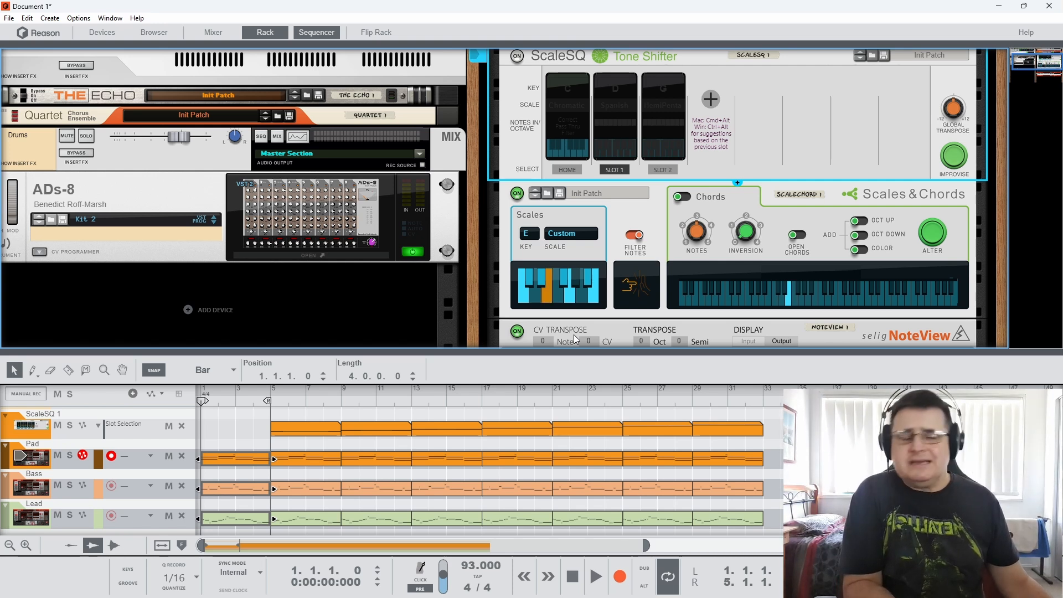
scroll(606, 122, up, 2)
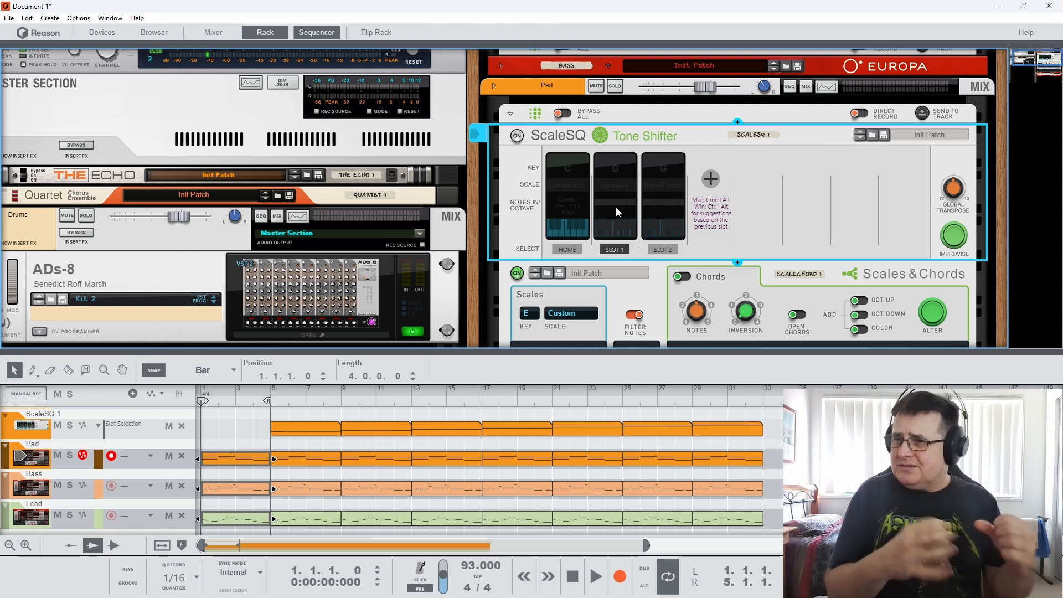
scroll(617, 277, down, 3)
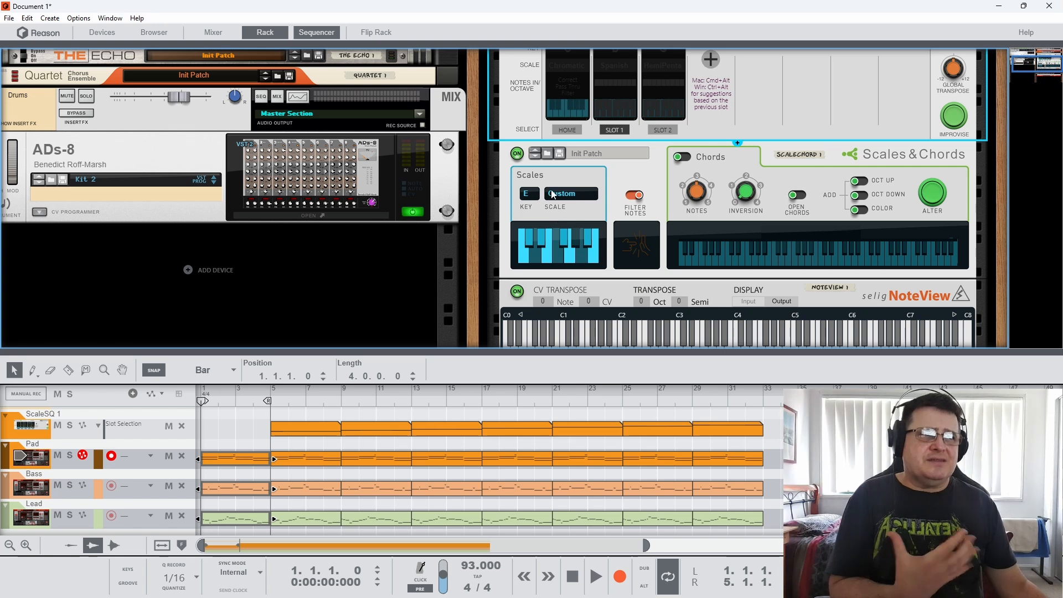
scroll(622, 235, up, 1)
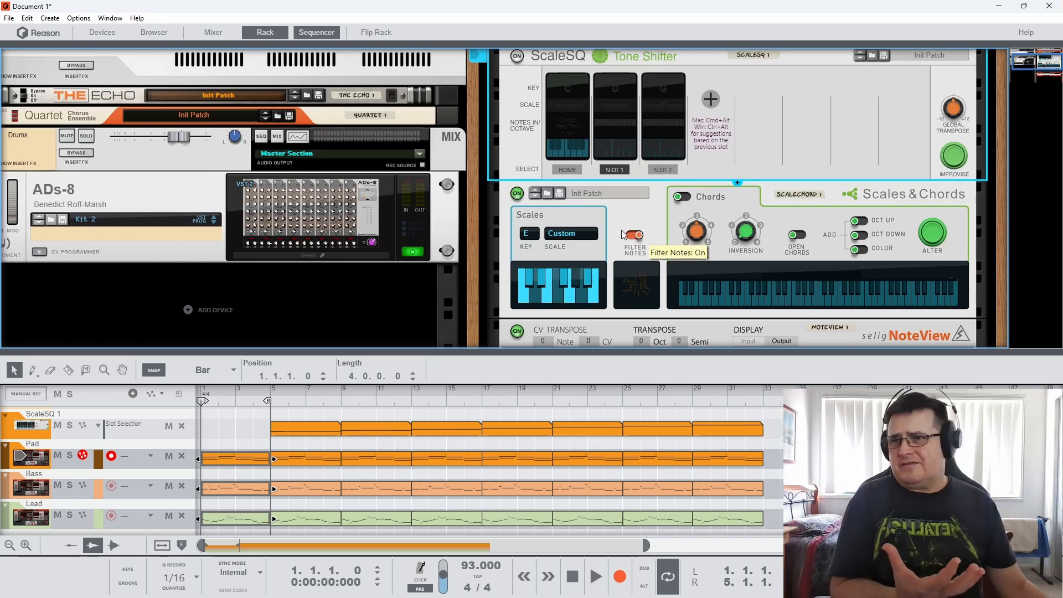
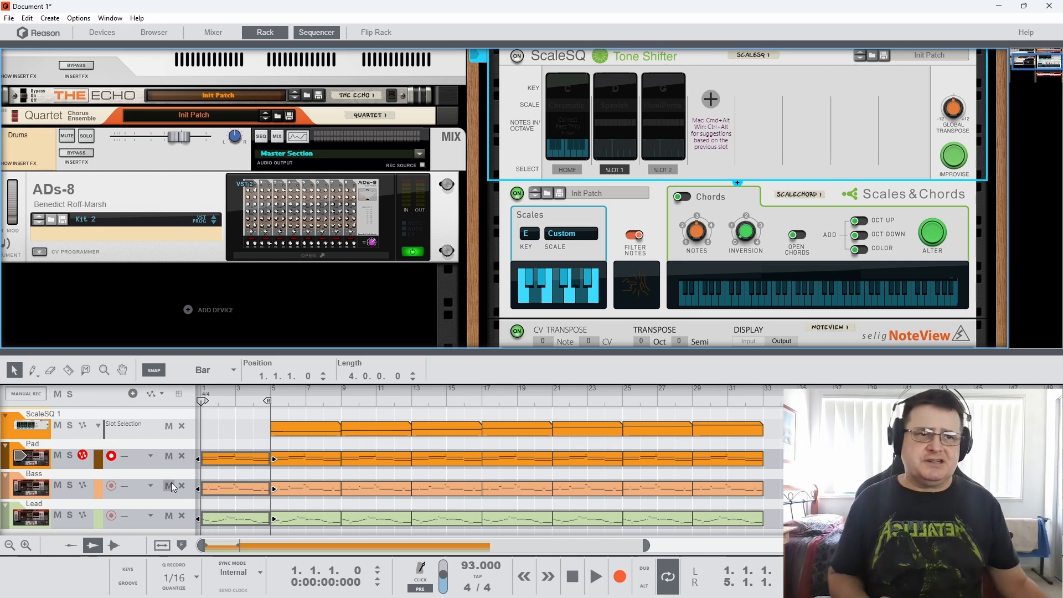
Turn ScaleSQ back on and reset its G HemiPenta and D Spanish slots, leaving only the home slot.
scroll(764, 186, up, 2)
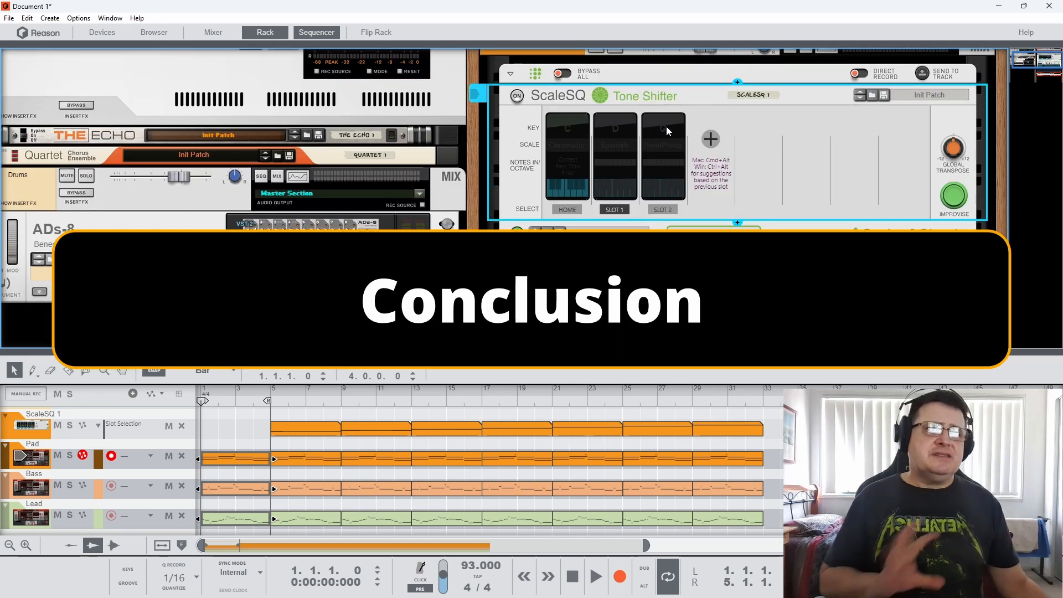
click(516, 96)
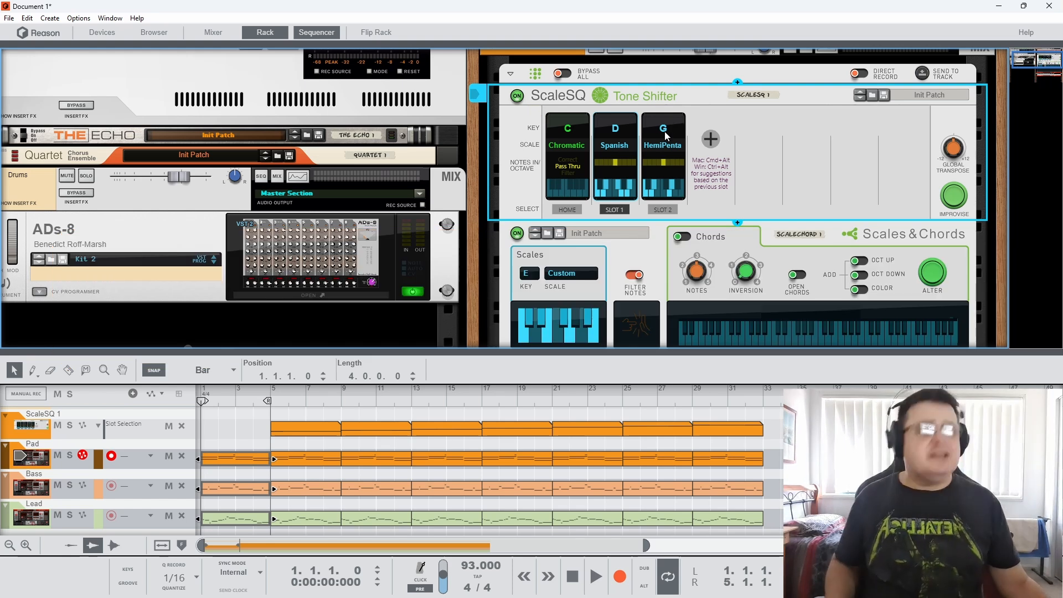
right_click(665, 132)
click(665, 132)
right_click(664, 133)
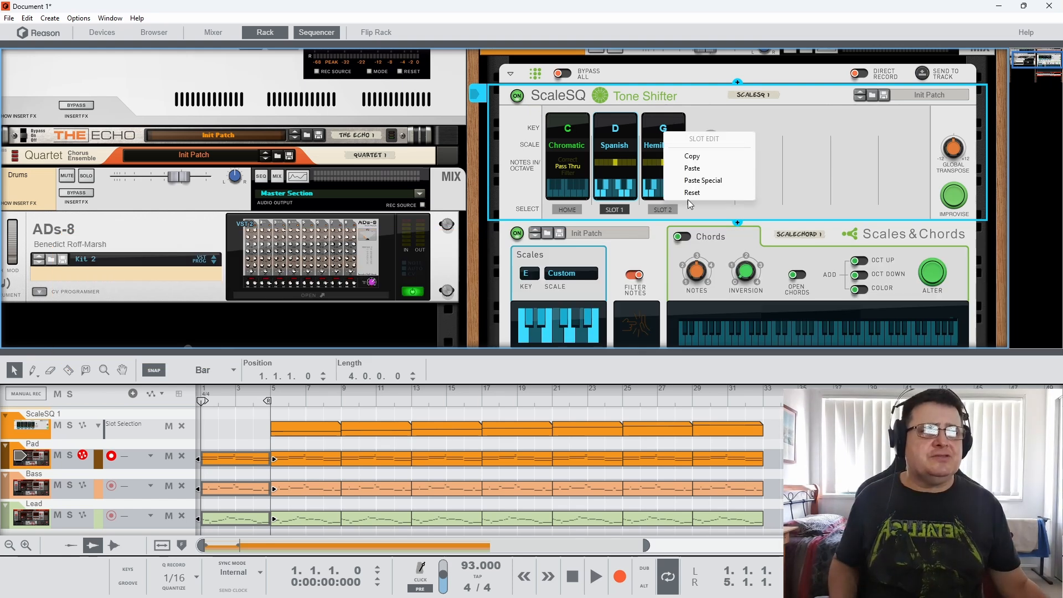
click(692, 192)
right_click(616, 131)
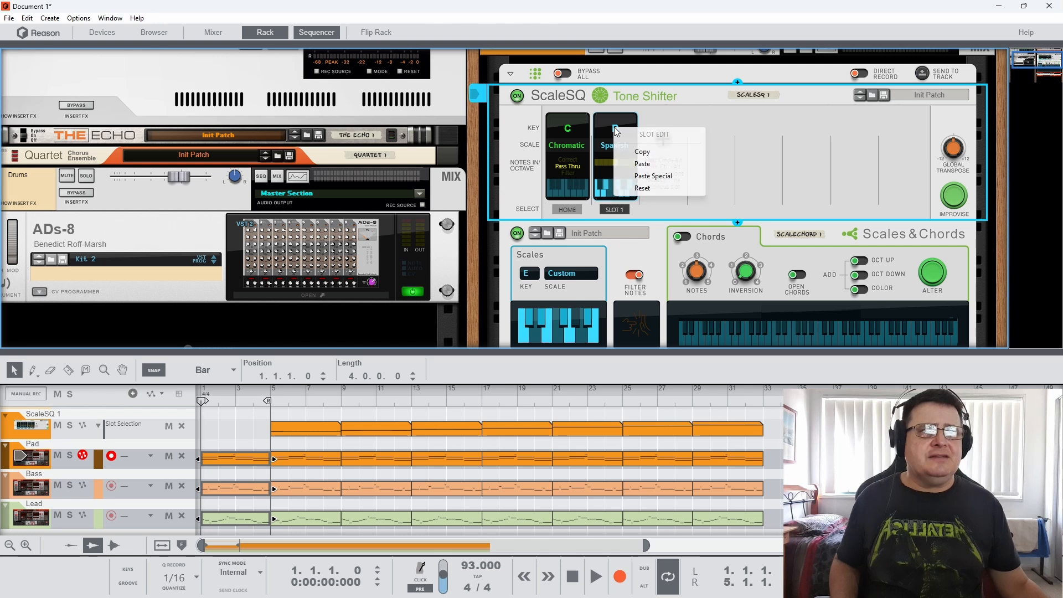
click(641, 188)
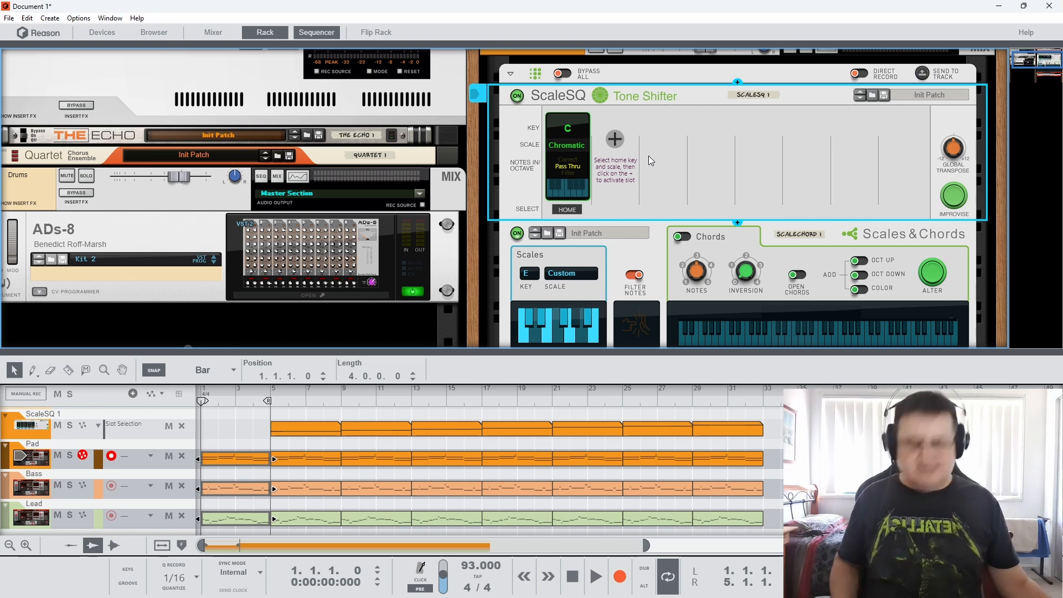
Activate Slot 1 in ScaleSQ and set its scale to Major.
click(616, 140)
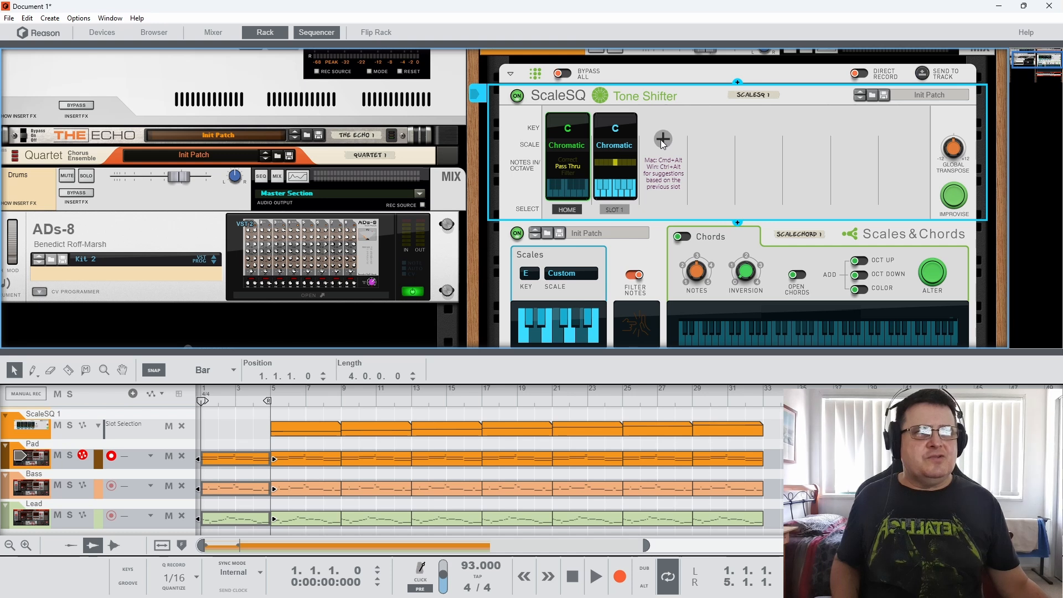
click(605, 146)
click(631, 184)
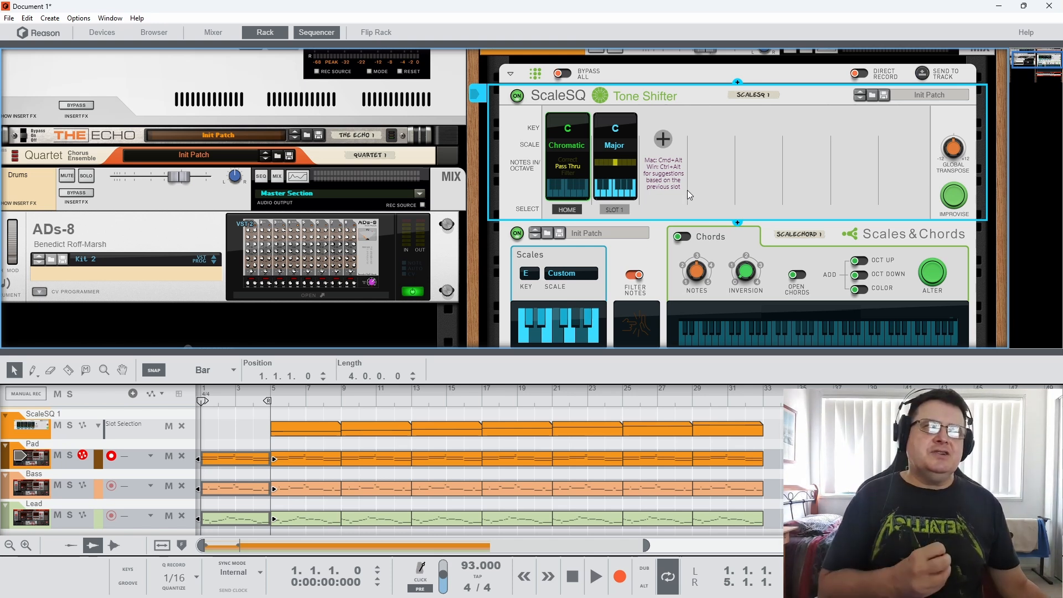
Set the key of ScaleSQ's Slot 1 to E.
scroll(687, 190, down, 5)
scroll(621, 167, up, 1)
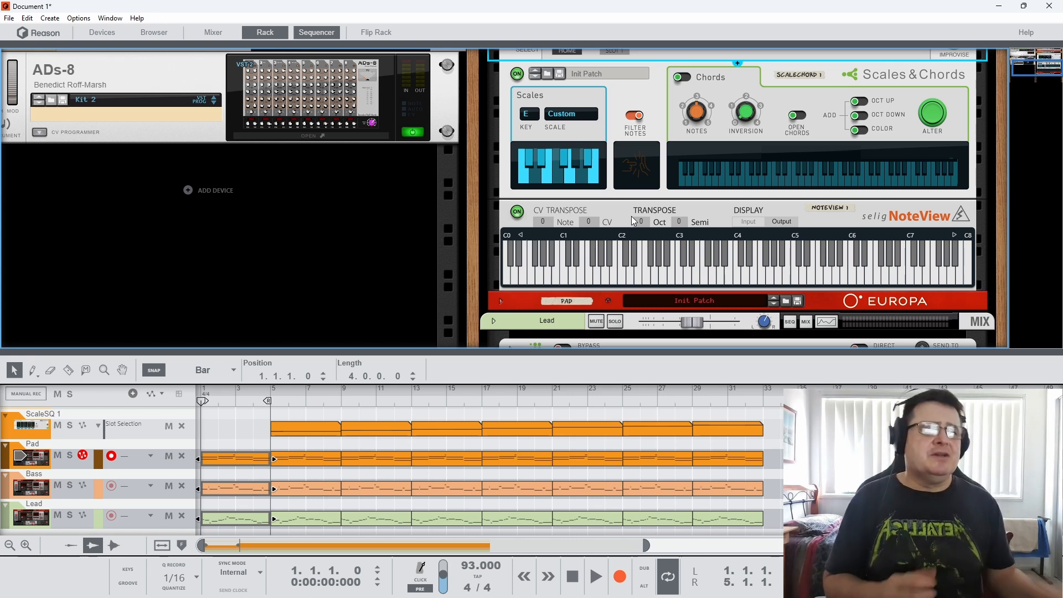
scroll(633, 219, down, 1)
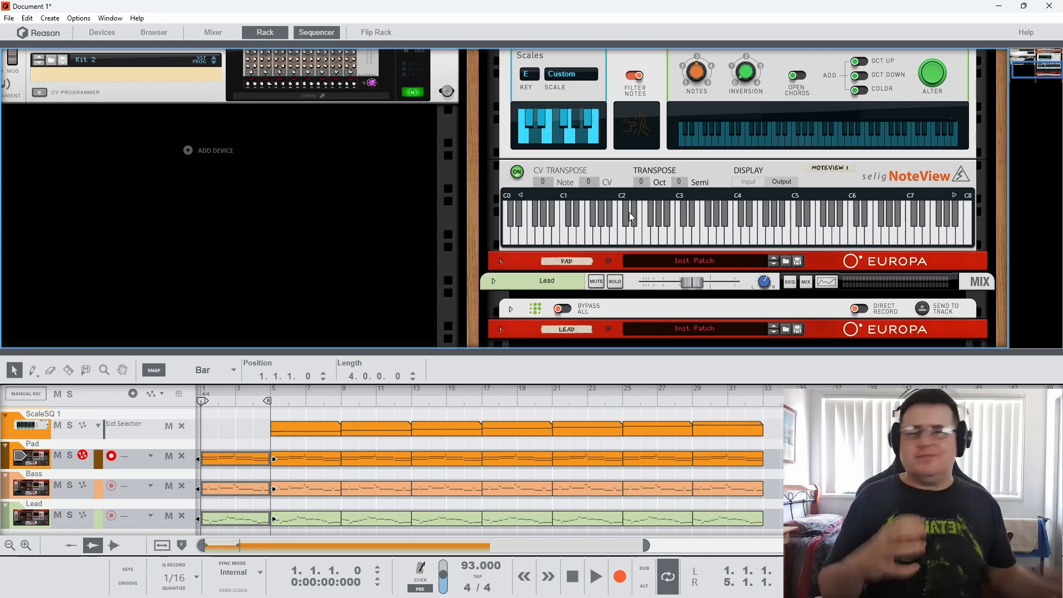
scroll(629, 212, up, 1)
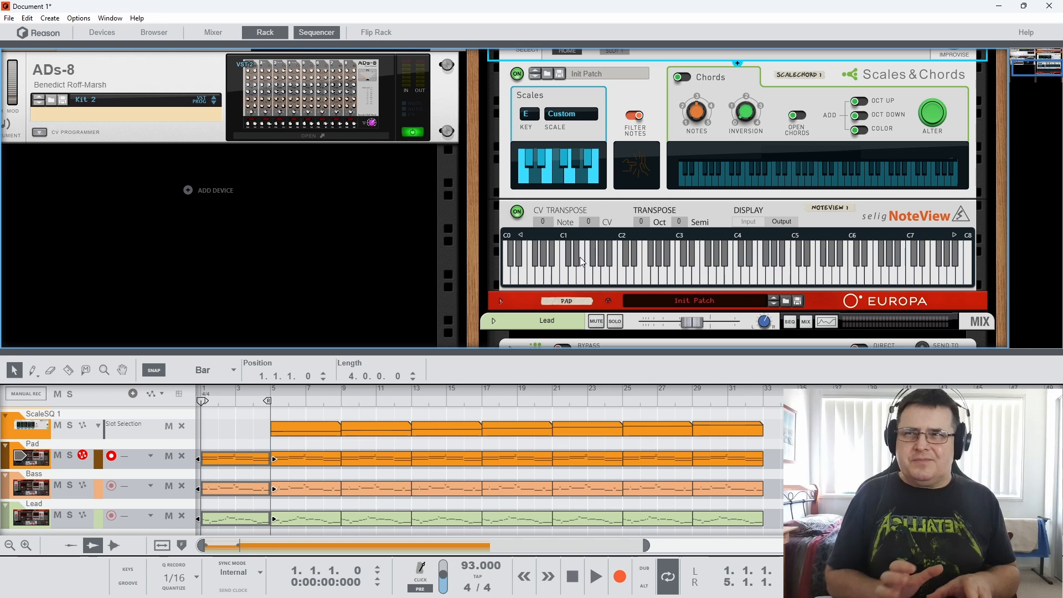
scroll(573, 255, up, 6)
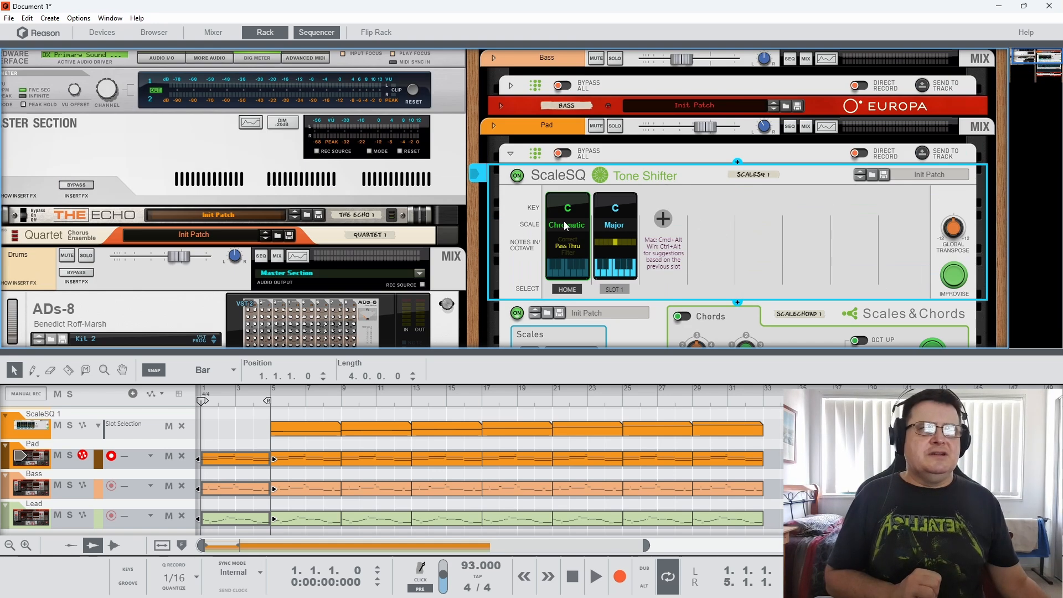
click(615, 210)
click(646, 286)
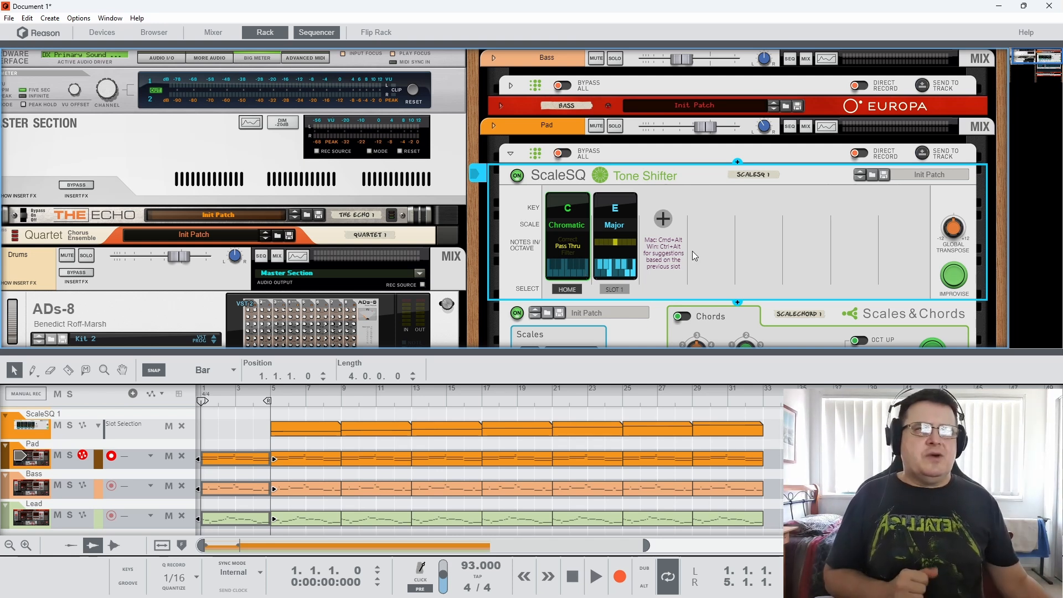
Compare ScaleSQ's E Major slot with the custom scale and Filter Notes settings in Scales & Chords, and review the NoteView keyboard.
scroll(713, 214, down, 3)
scroll(713, 214, down, 1)
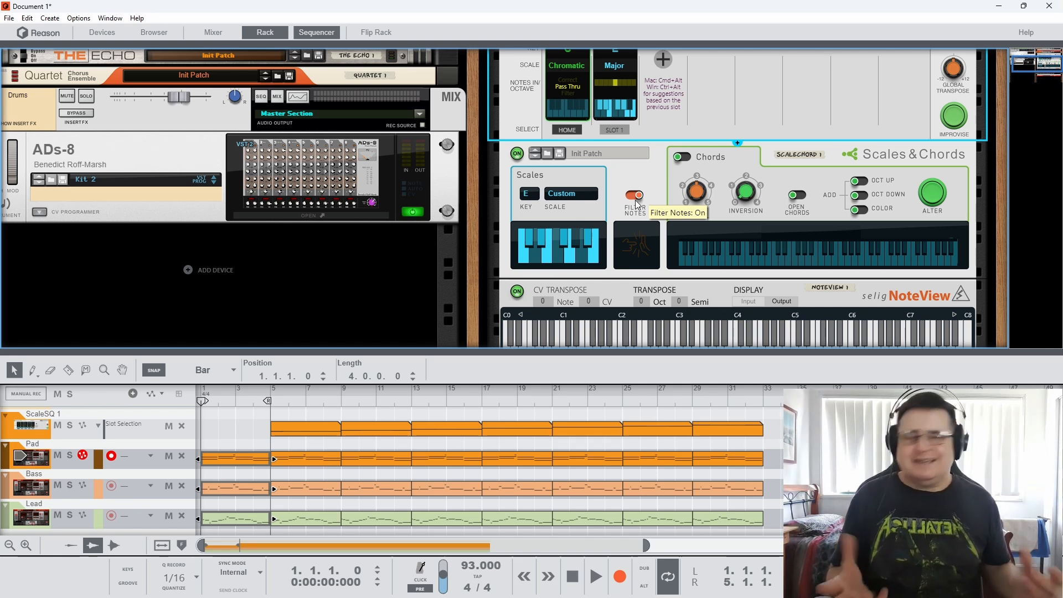
scroll(710, 260, up, 4)
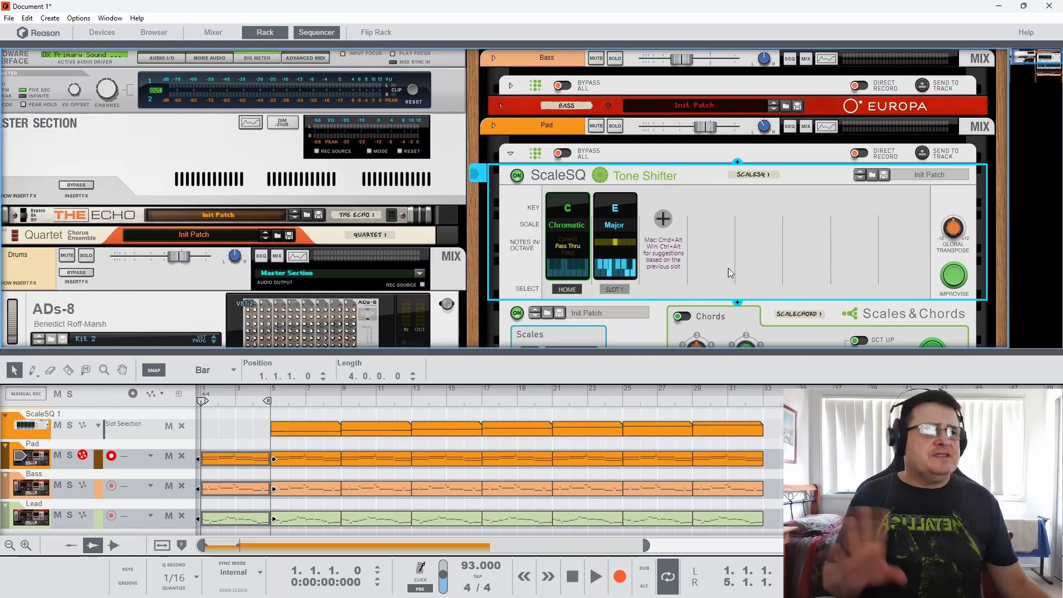
scroll(731, 261, down, 3)
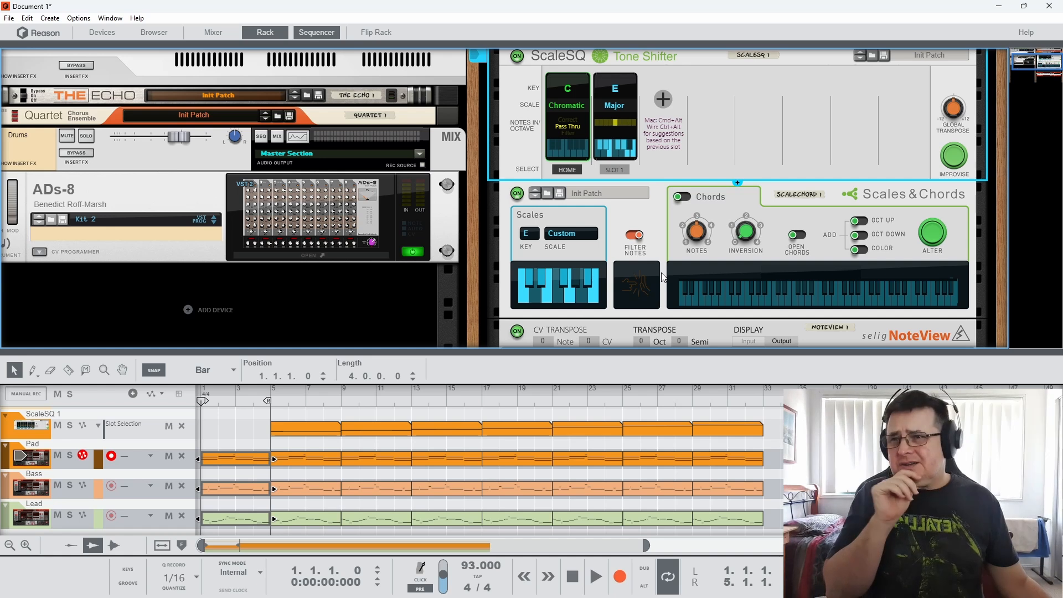
scroll(663, 279, up, 3)
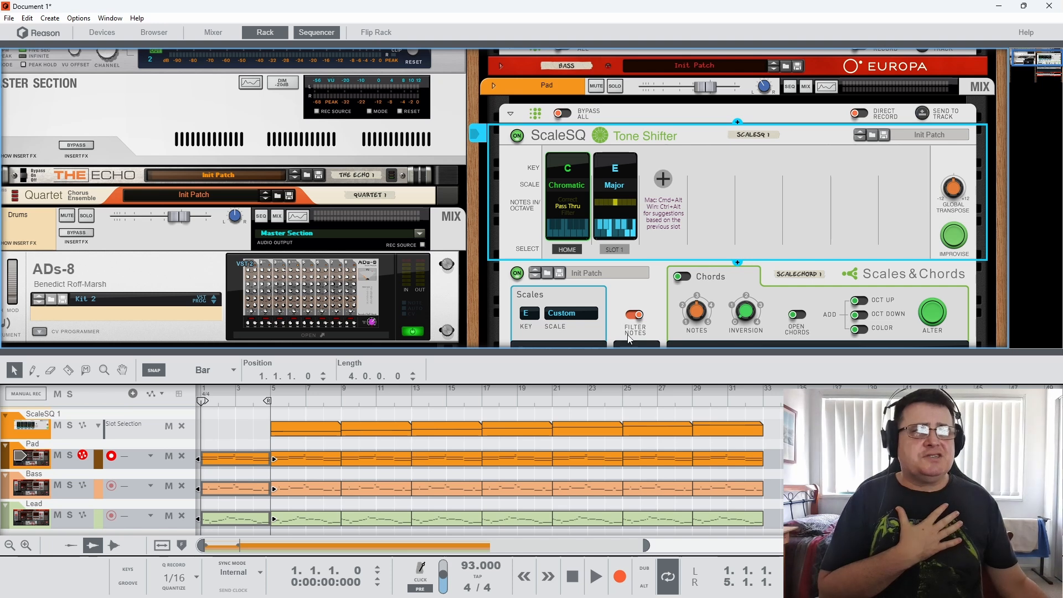
scroll(582, 253, down, 2)
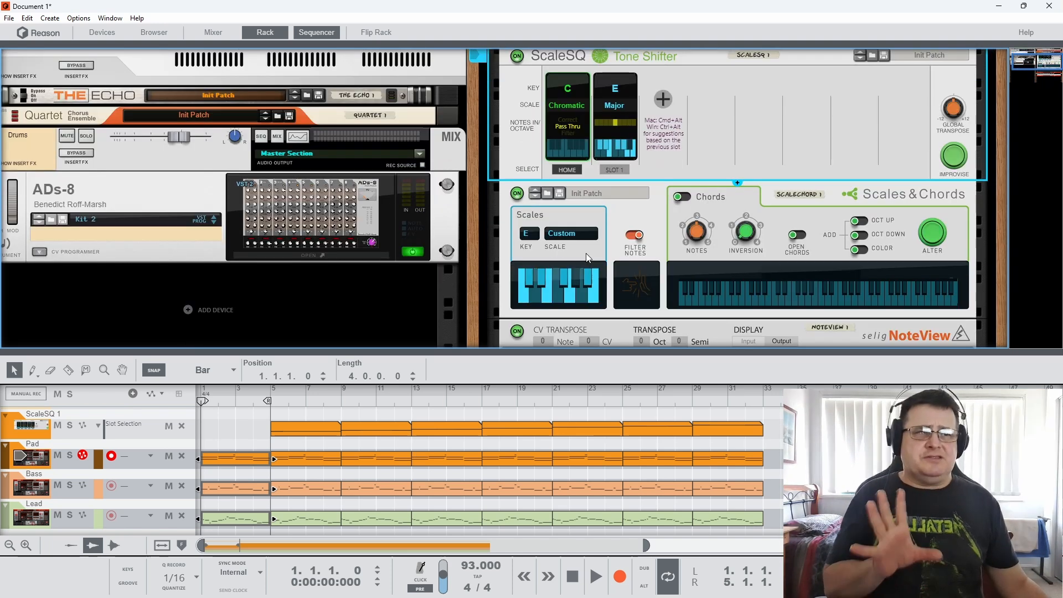
scroll(586, 251, down, 5)
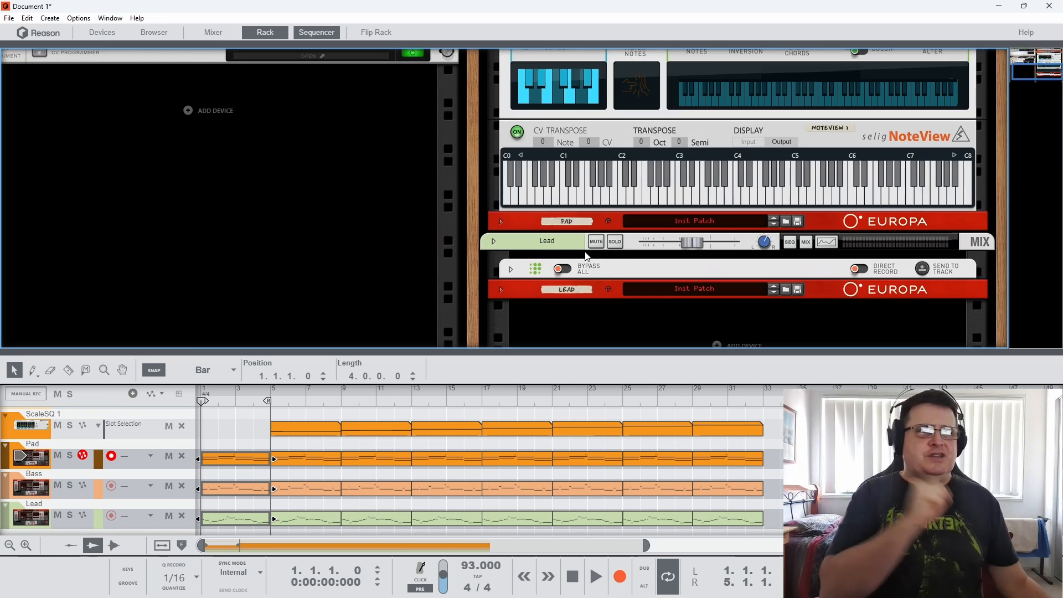
scroll(586, 252, up, 4)
scroll(588, 255, down, 2)
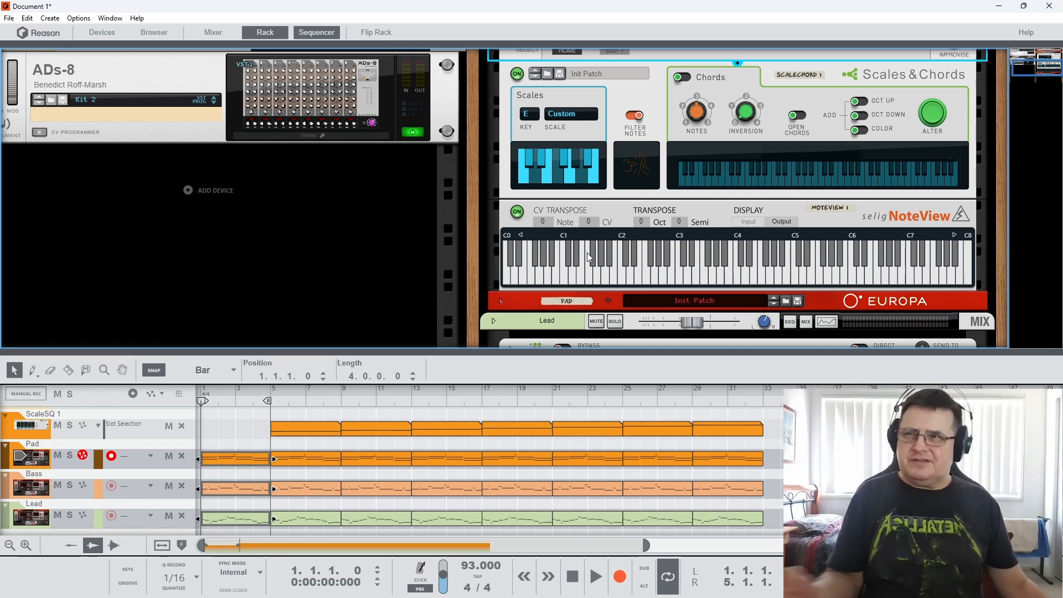
scroll(587, 253, up, 6)
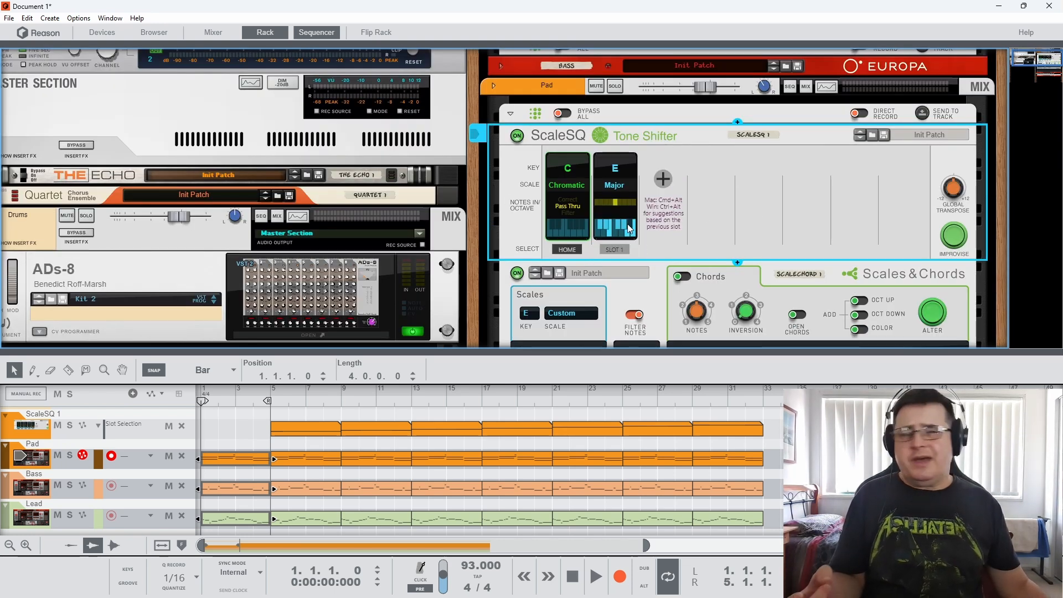
scroll(642, 223, down, 4)
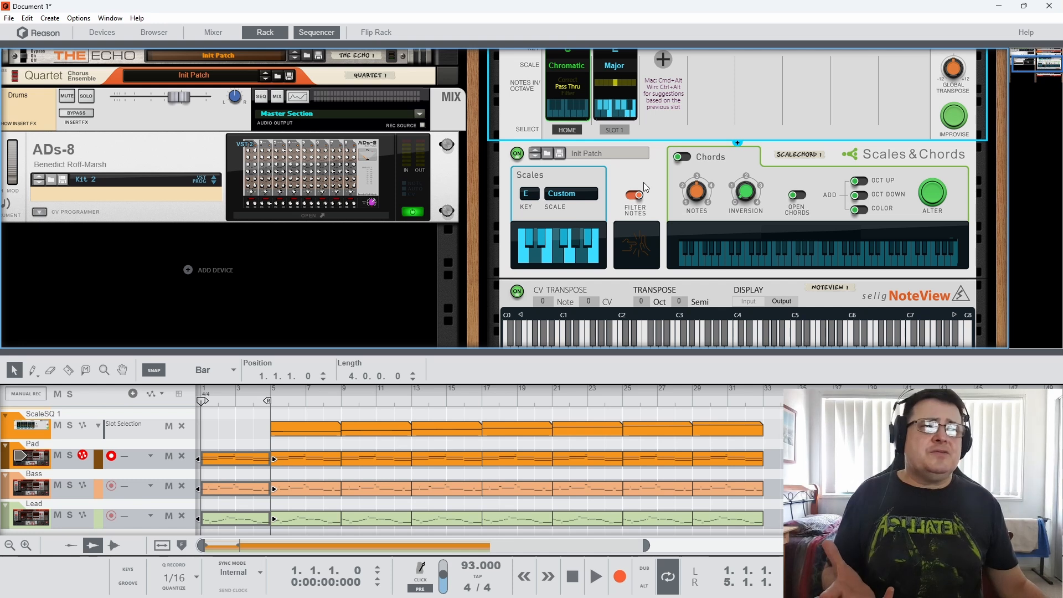
scroll(646, 184, up, 1)
scroll(654, 240, down, 1)
scroll(653, 240, down, 1)
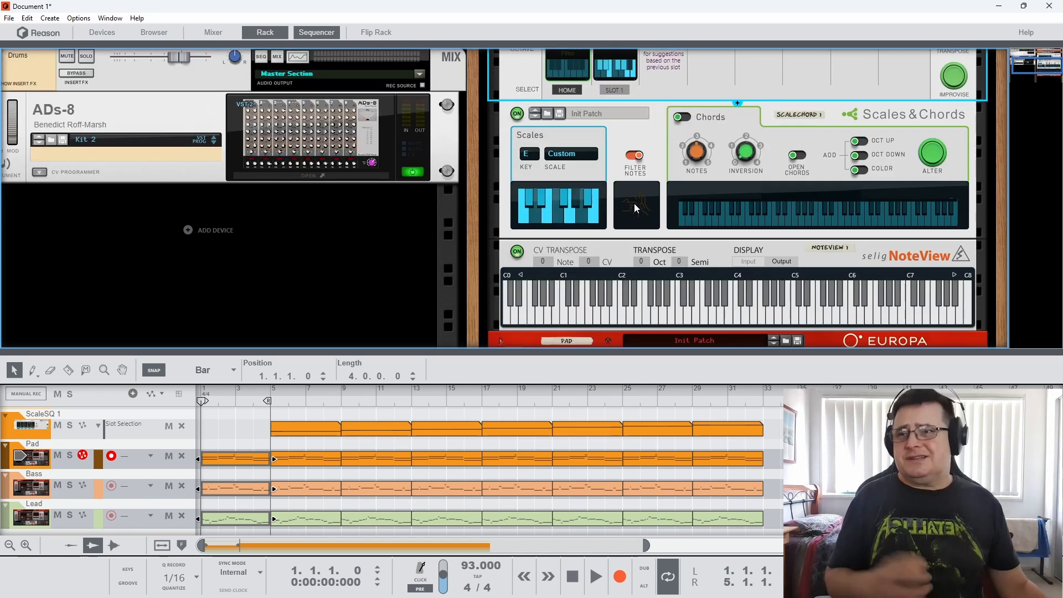
scroll(890, 301, down, 1)
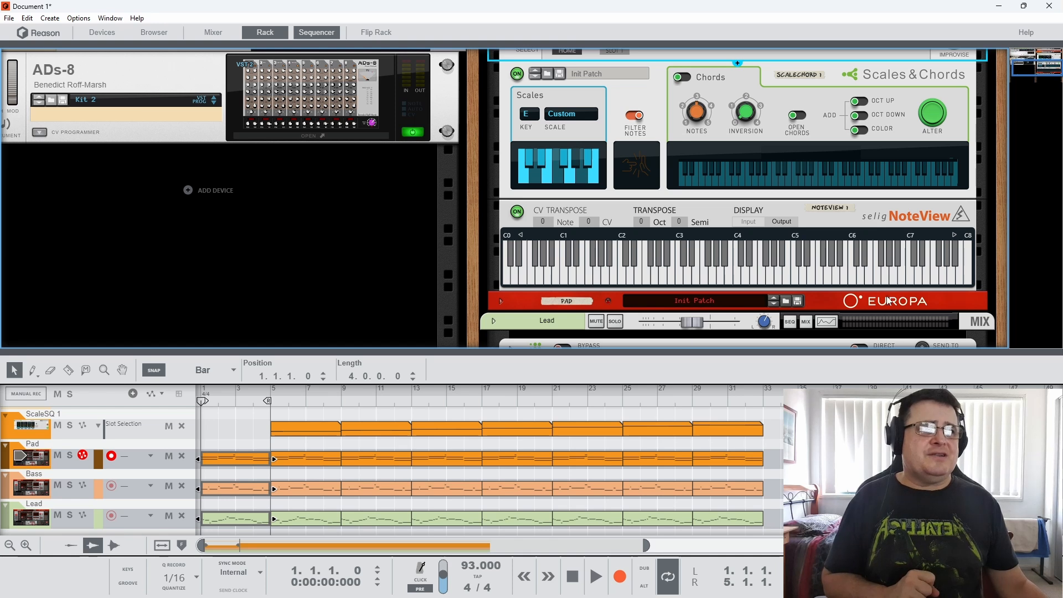
scroll(532, 170, up, 2)
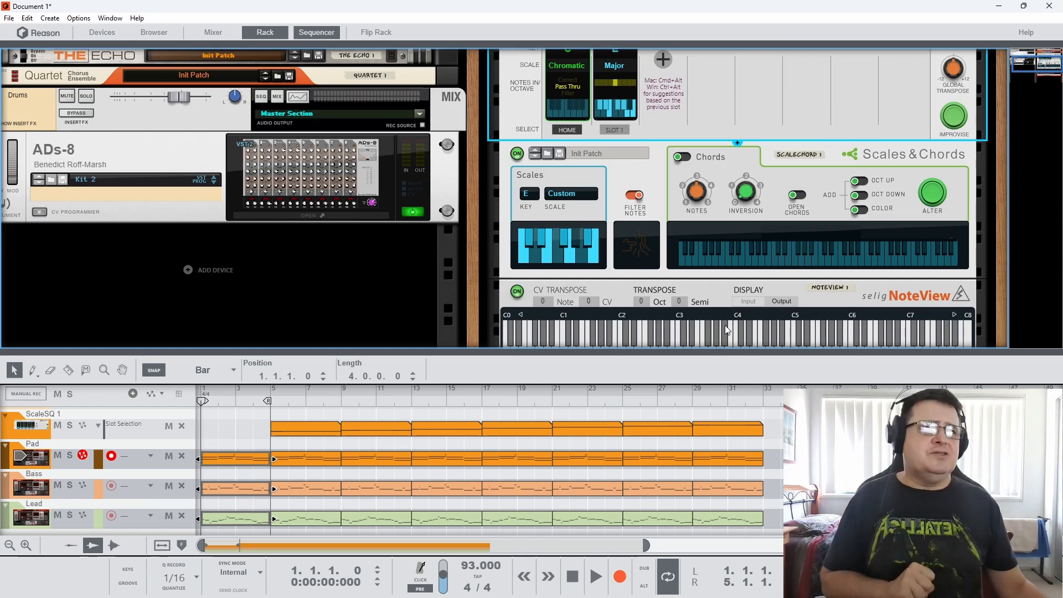
scroll(724, 311, down, 4)
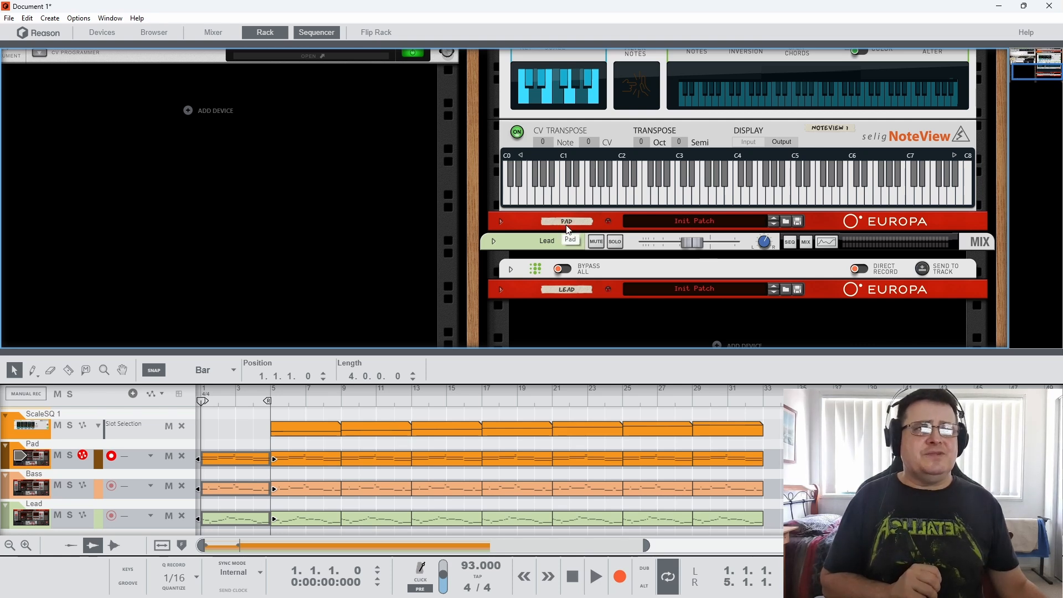
click(102, 32)
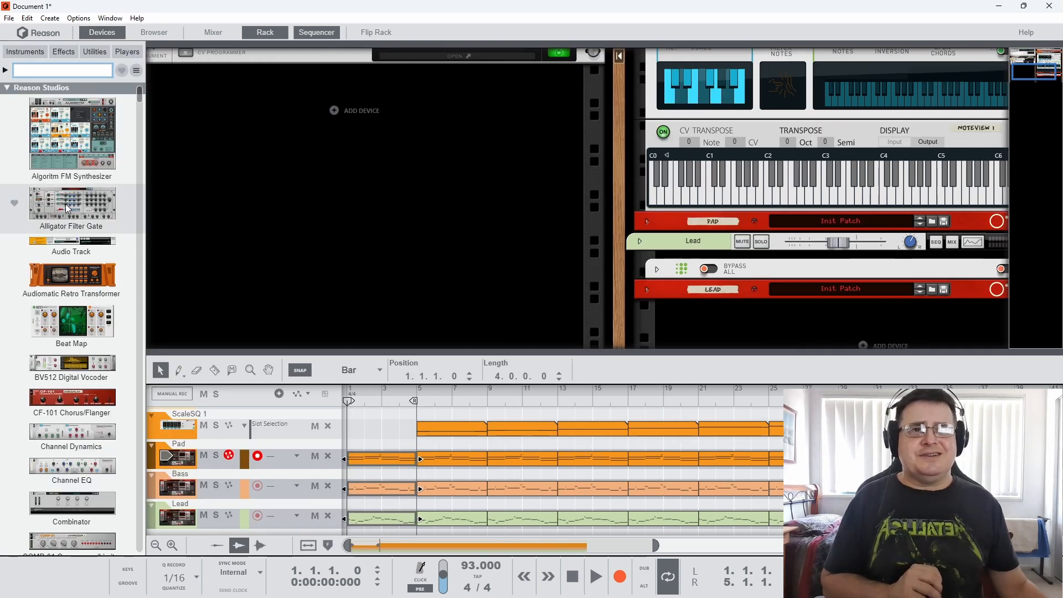
mouse_move(69, 164)
mouse_down()
mouse_move(783, 288)
mouse_move(791, 215)
mouse_move(295, 294)
mouse_move(78, 123)
mouse_move(97, 82)
mouse_up()
click(94, 31)
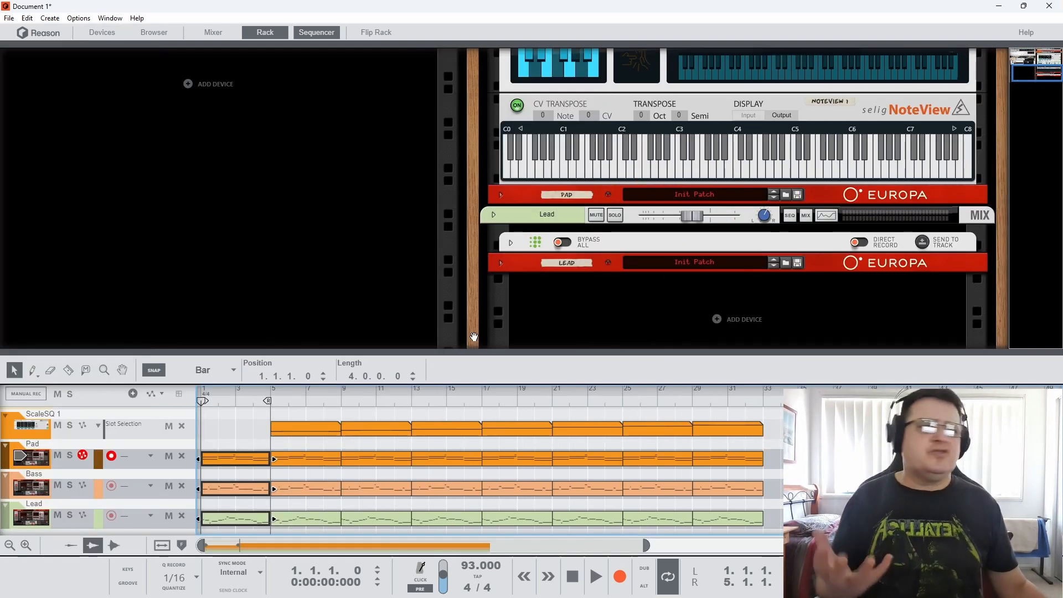
scroll(662, 281, up, 4)
scroll(662, 281, up, 4)
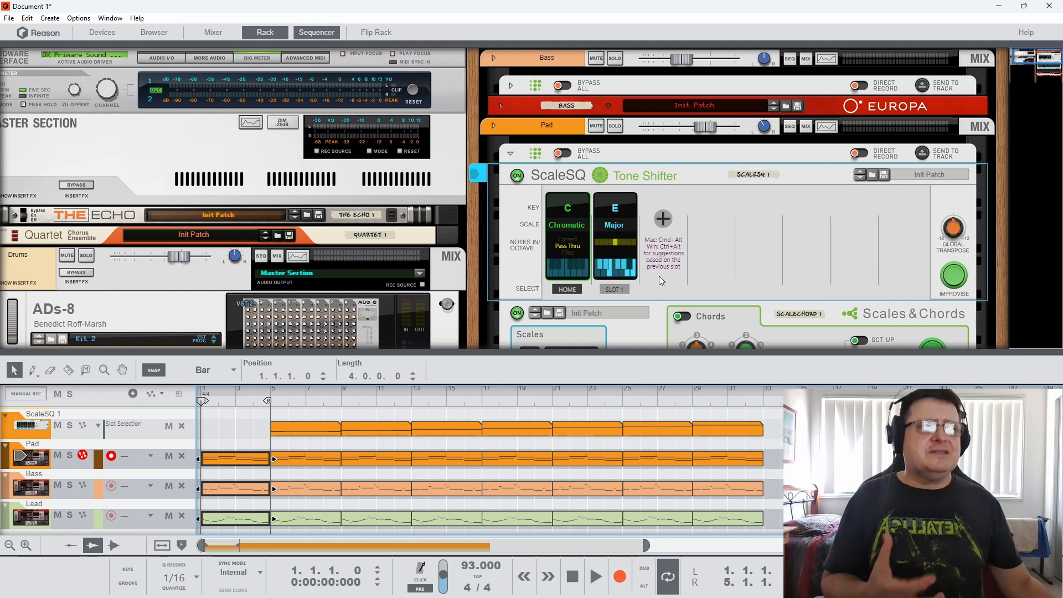
scroll(748, 200, down, 6)
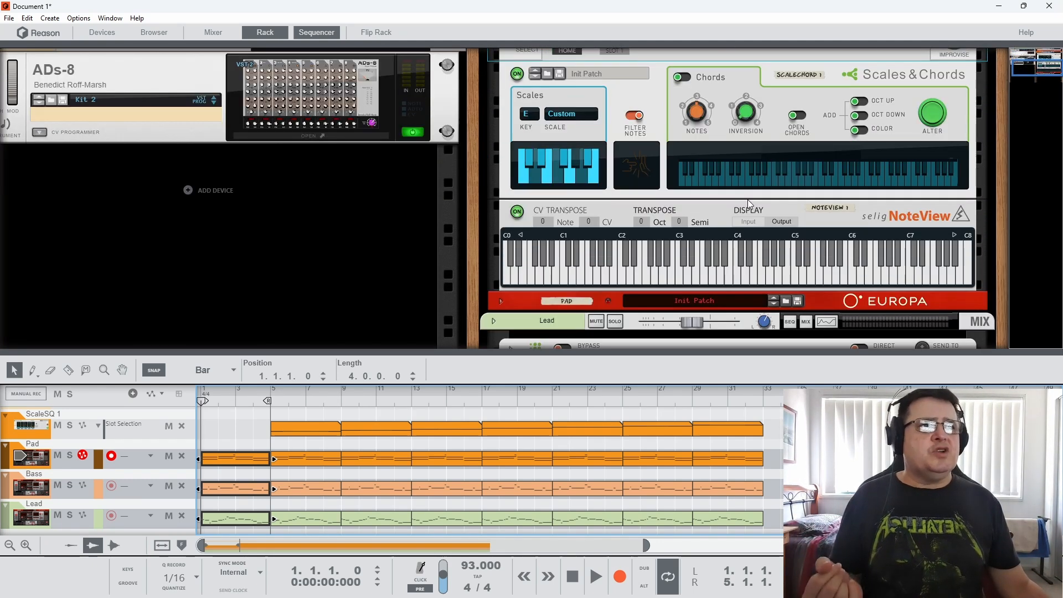